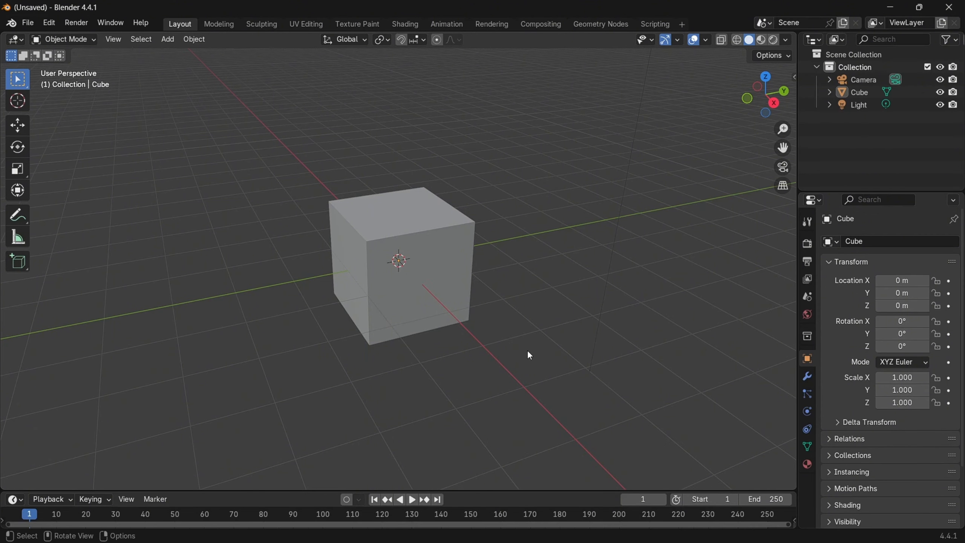
# Examine the default scene from several angles and select its camera, cube and light in turn.
pyautogui.moveTo(527, 350); pyautogui.dragTo(631, 258, button='middle')
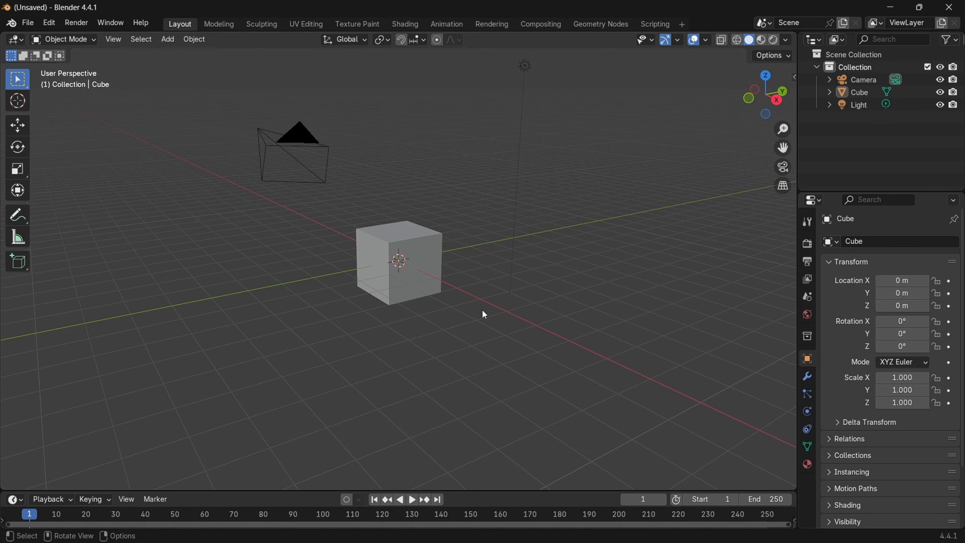
pyautogui.moveTo(481, 310)
pyautogui.mouseDown(button='middle')
pyautogui.moveTo(507, 304)
pyautogui.moveTo(493, 310)
pyautogui.mouseUp(button='middle')
pyautogui.scroll(5, 507, 304)
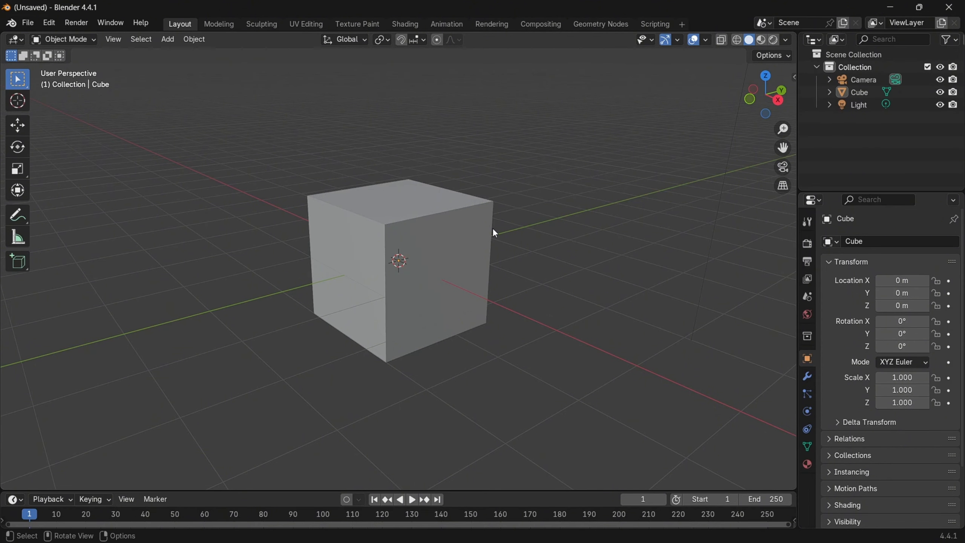
pyautogui.moveTo(569, 289); pyautogui.dragTo(490, 293, button='middle')
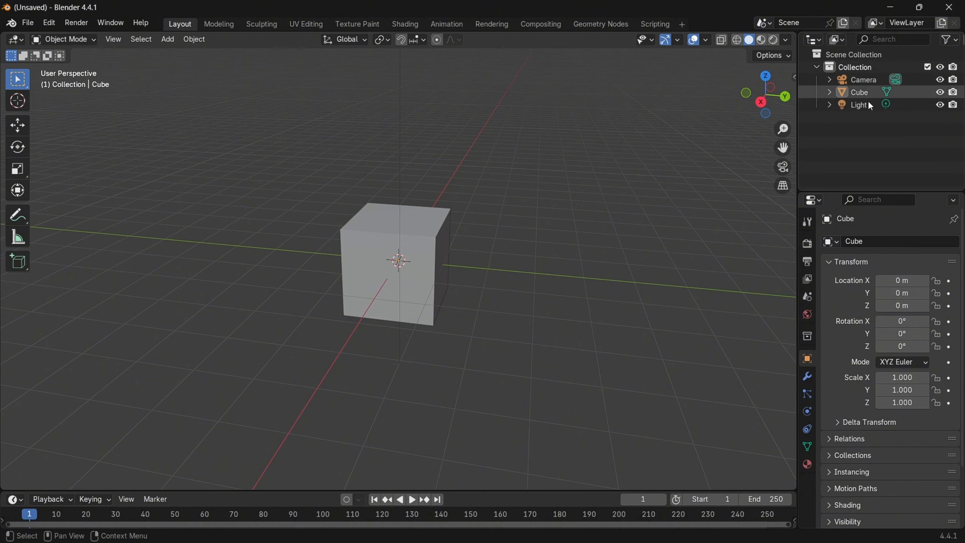
pyautogui.click(830, 79)
pyautogui.click(829, 79)
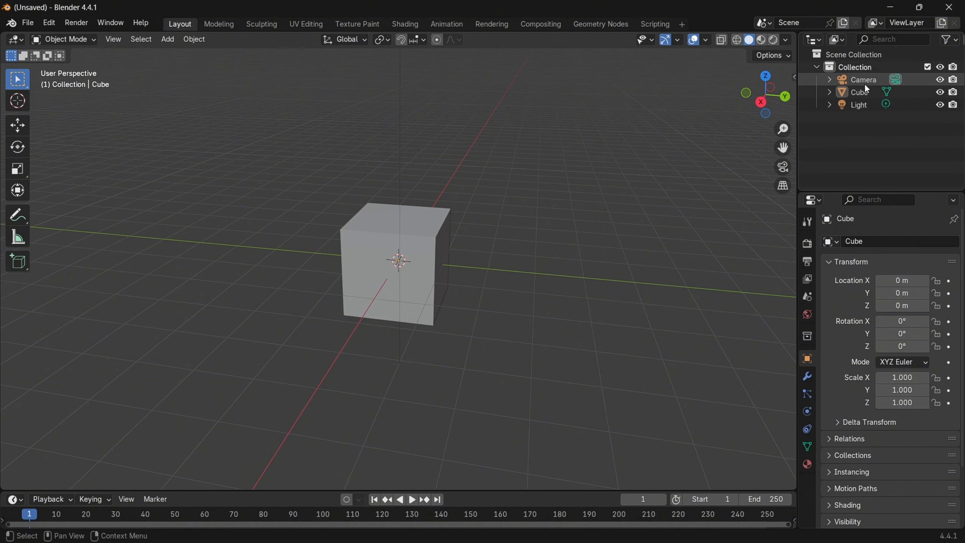
pyautogui.click(863, 80)
pyautogui.click(859, 92)
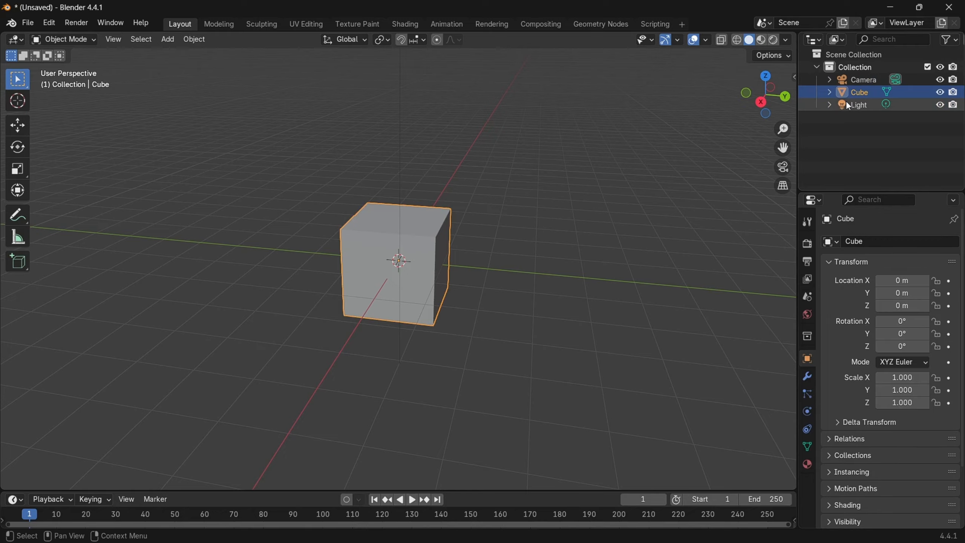
pyautogui.click(858, 105)
pyautogui.scroll(-3, 462, 144)
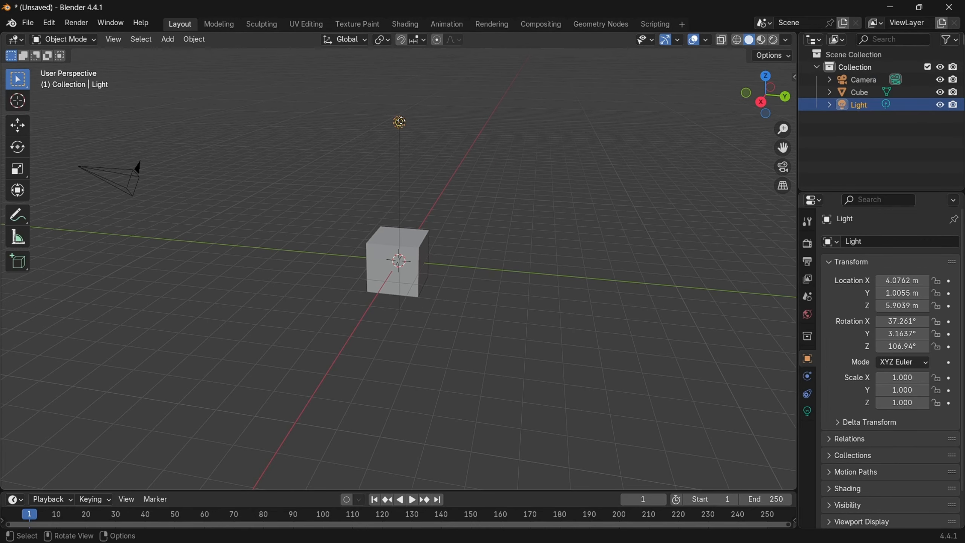
pyautogui.moveTo(393, 121)
pyautogui.mouseDown()
pyautogui.moveTo(368, 120)
pyautogui.moveTo(395, 119)
pyautogui.mouseUp()
pyautogui.scroll(4, 553, 200)
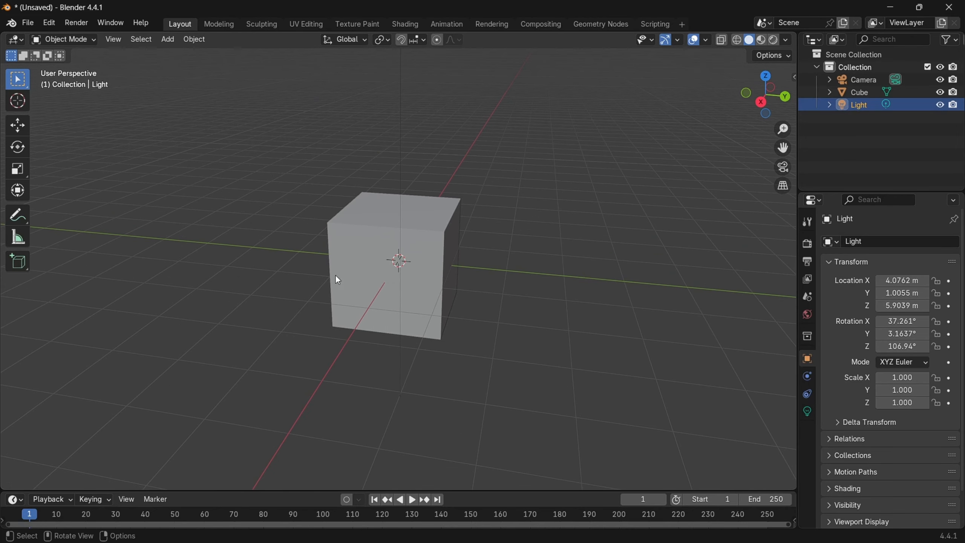
# Compare the object properties of the cube, light and camera, finishing with the cube selected.
pyautogui.click(449, 207)
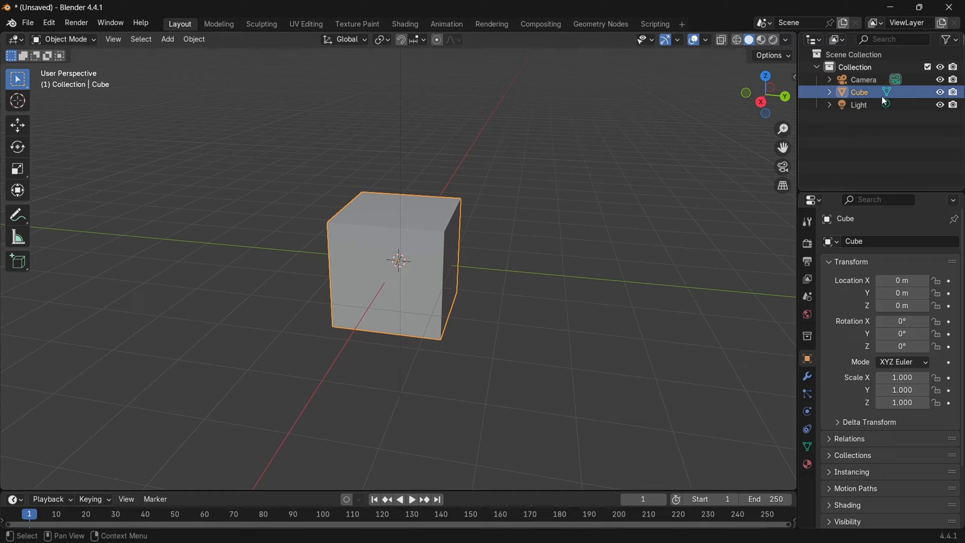
pyautogui.click(876, 106)
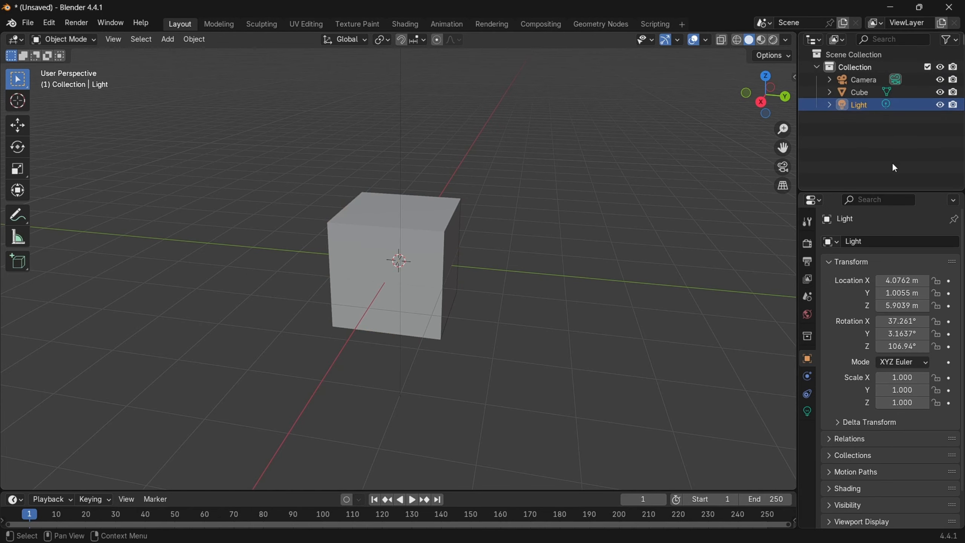
pyautogui.click(864, 94)
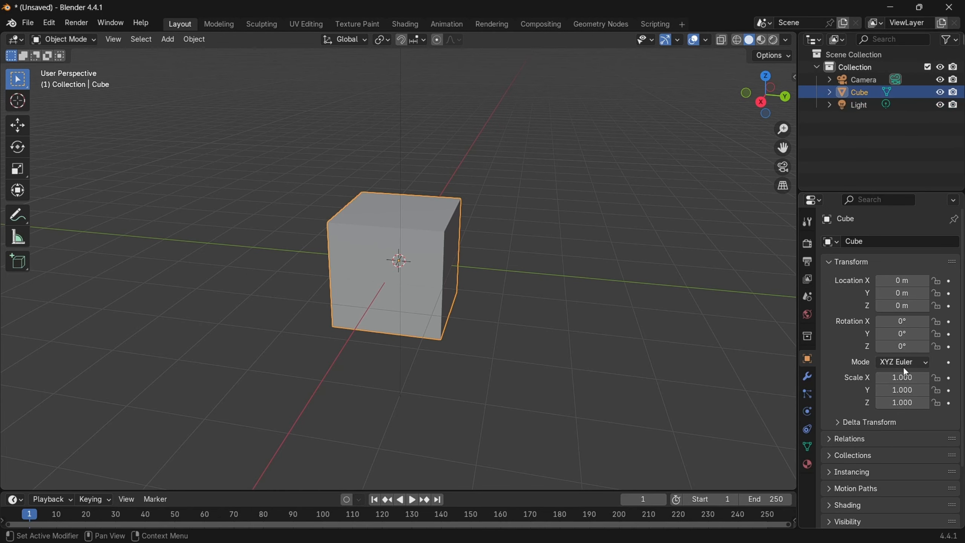
pyautogui.click(866, 80)
pyautogui.click(870, 93)
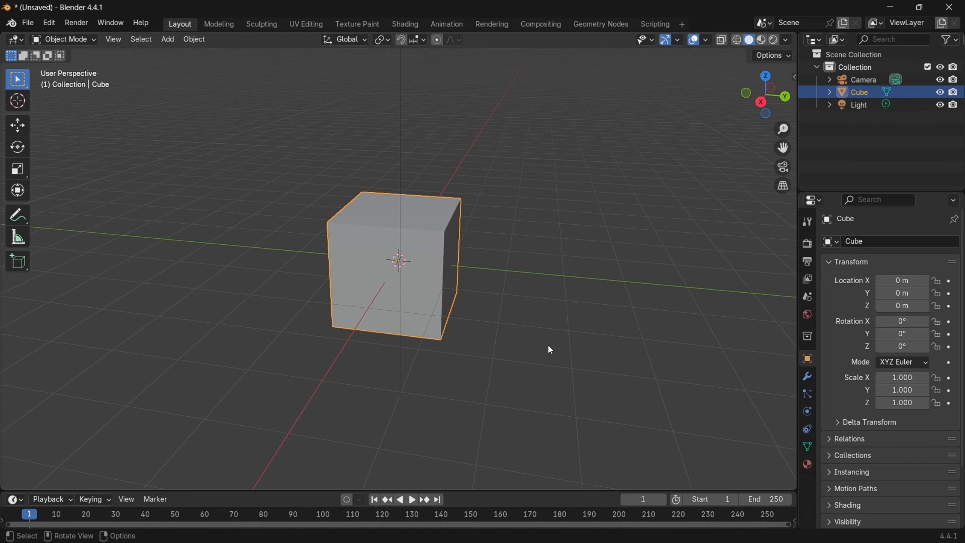
# Move the cube freehand to about X 0.60 m, Y 0.69 m, Z 0.40 m.
pyautogui.moveTo(546, 323)
pyautogui.mouseDown(button='middle')
pyautogui.moveTo(523, 308)
pyautogui.moveTo(614, 295)
pyautogui.moveTo(554, 250)
pyautogui.moveTo(551, 319)
pyautogui.mouseUp(button='middle')
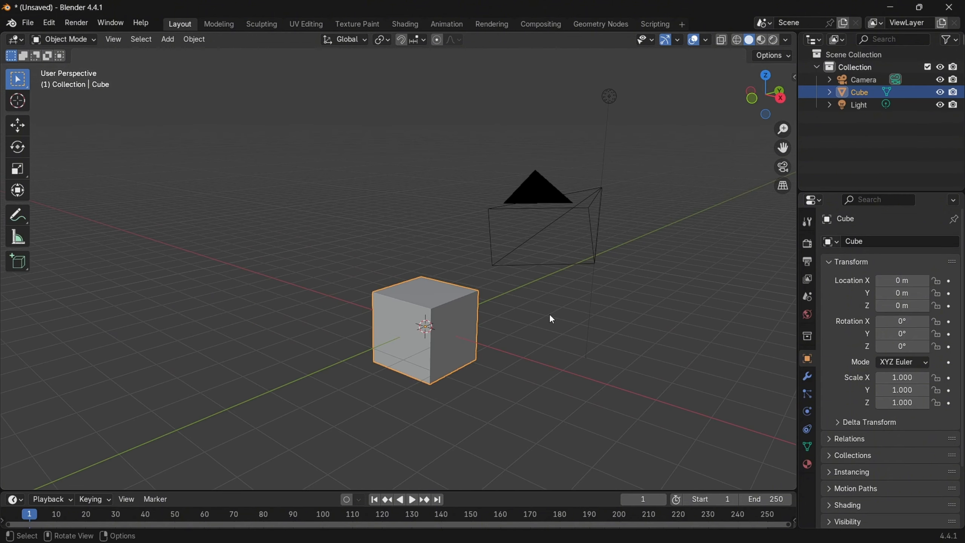
pyautogui.press('g')
pyautogui.click(575, 302)
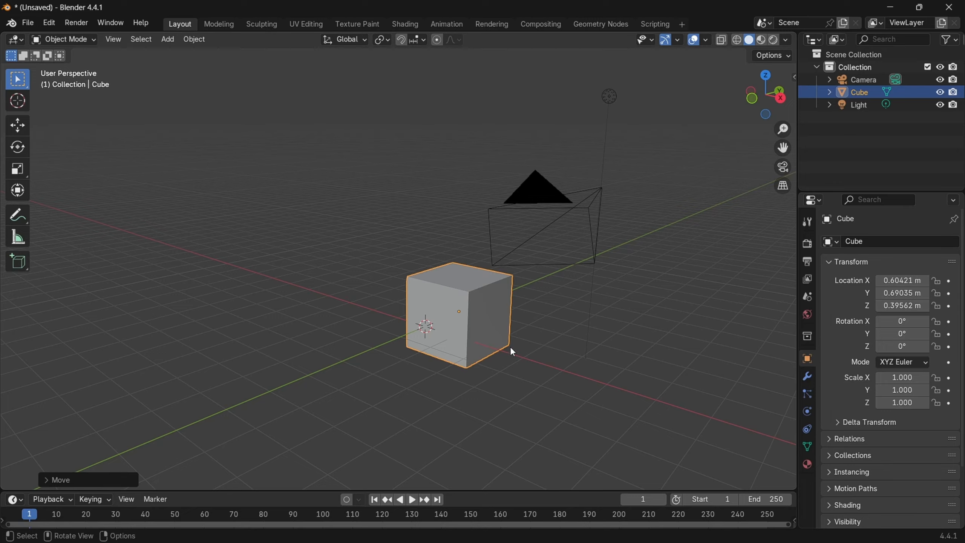
# Rotate the cube freehand in the perspective view and clear its rotation.
pyautogui.press('r')
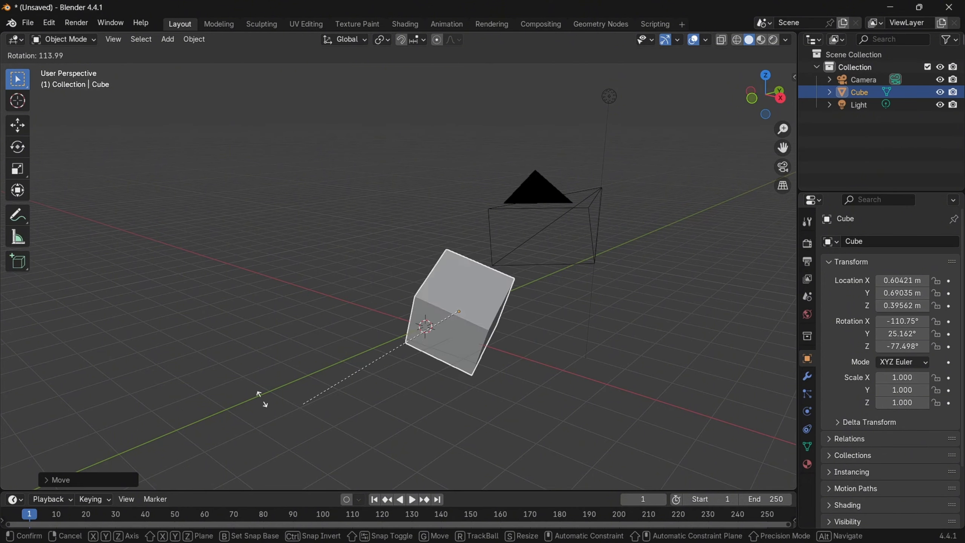
pyautogui.click(556, 422)
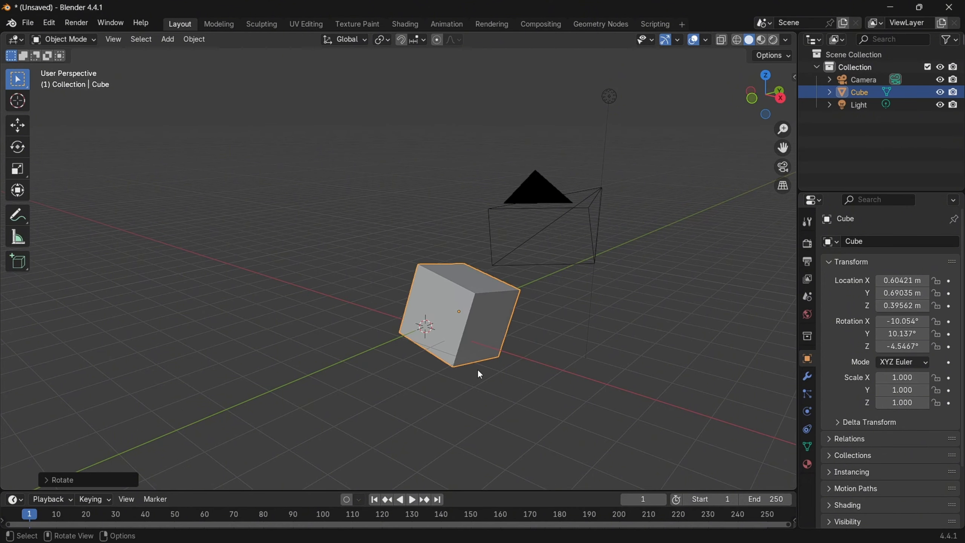
pyautogui.hotkey('alt', 'r')
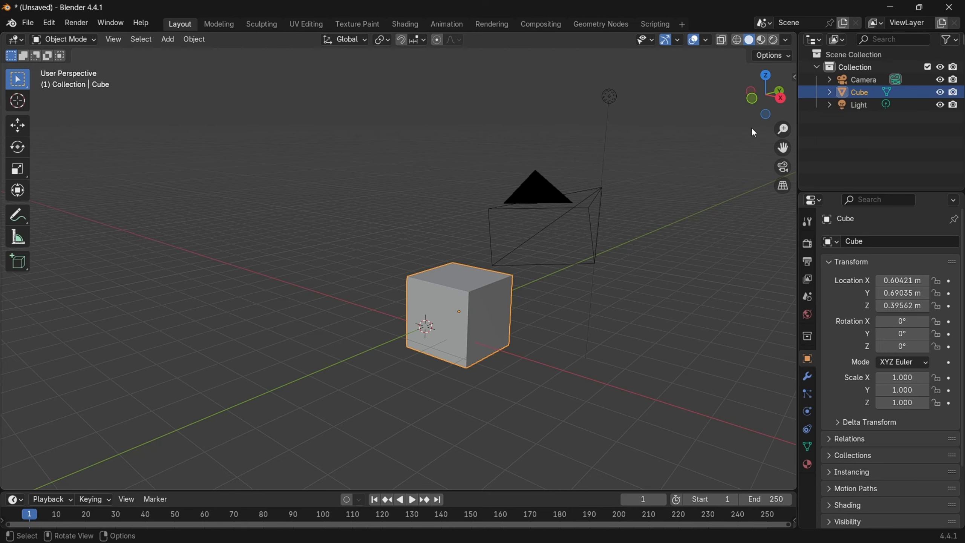
# Rotate the cube freehand in the front orthographic view to about 56° around Y and inspect it in perspective.
pyautogui.click(762, 105)
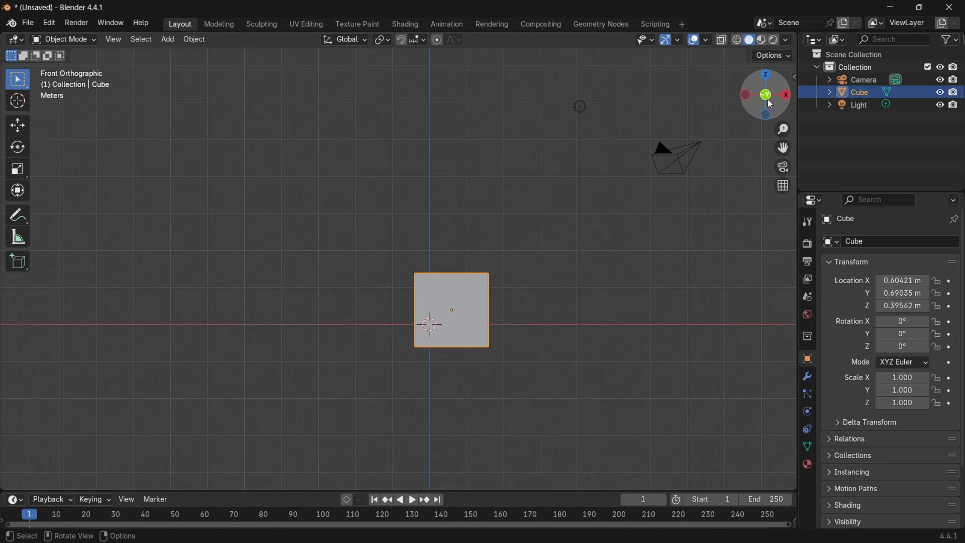
pyautogui.click(745, 95)
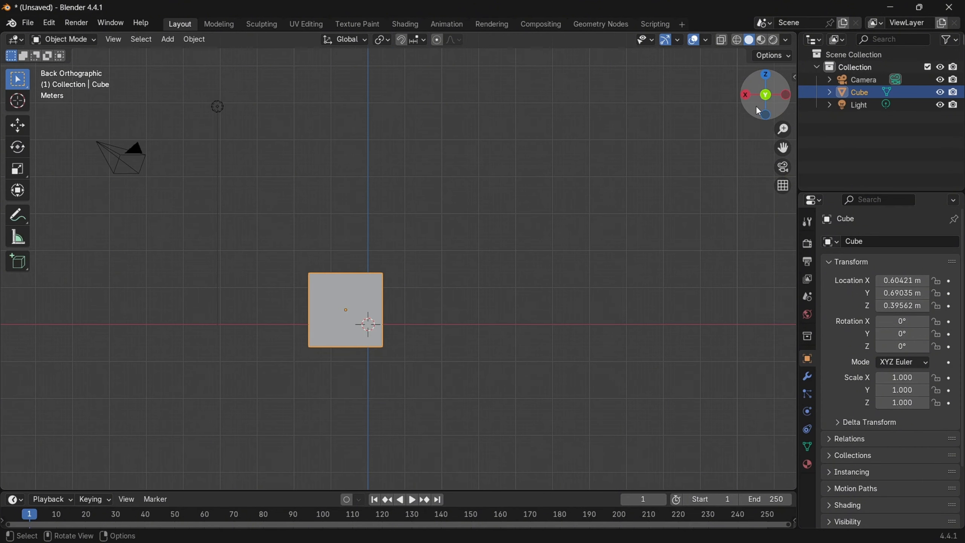
pyautogui.click(765, 95)
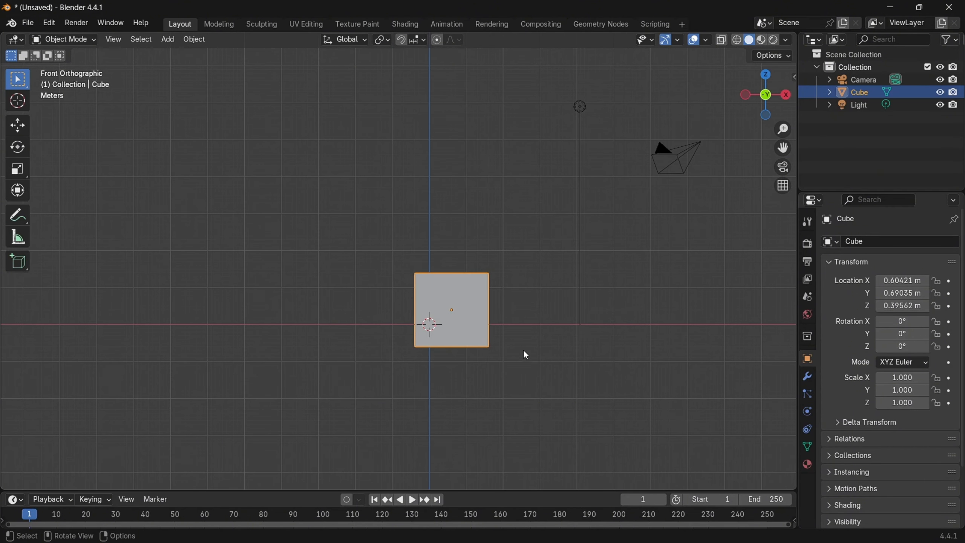
pyautogui.press('r')
pyautogui.click(607, 302)
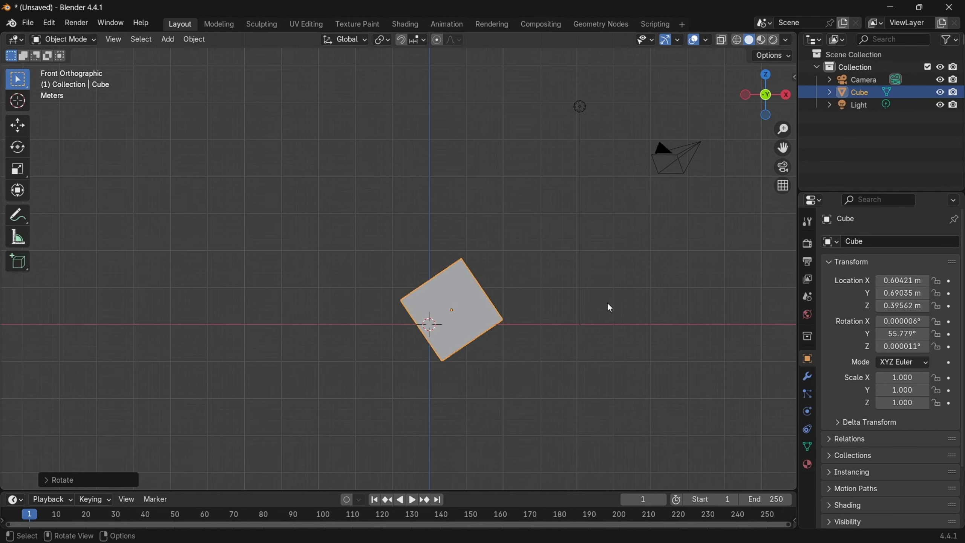
pyautogui.moveTo(607, 302); pyautogui.dragTo(534, 341, button='middle')
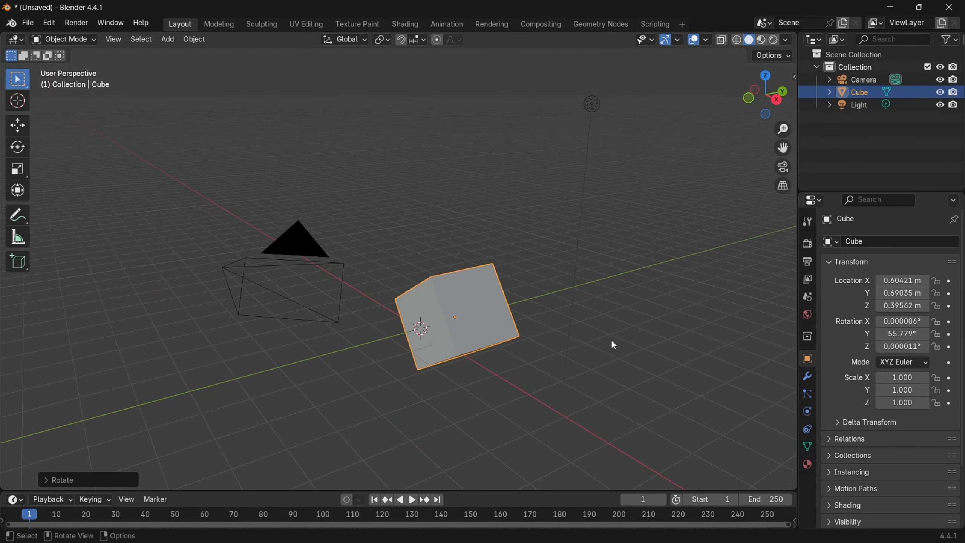
pyautogui.moveTo(520, 336); pyautogui.dragTo(548, 338, button='middle')
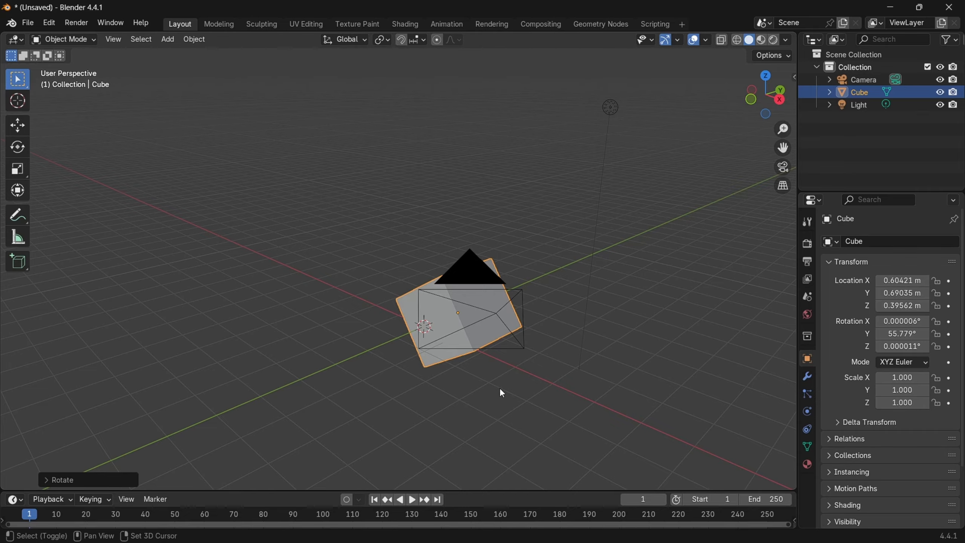
pyautogui.keyDown('shift'); pyautogui.moveTo(496, 394); pyautogui.dragTo(532, 380, button='middle'); pyautogui.keyUp('shift')
# Rotate the cube freehand in the front orthographic view until it is nearly level, at about 0.2° around Y.
pyautogui.click(750, 99)
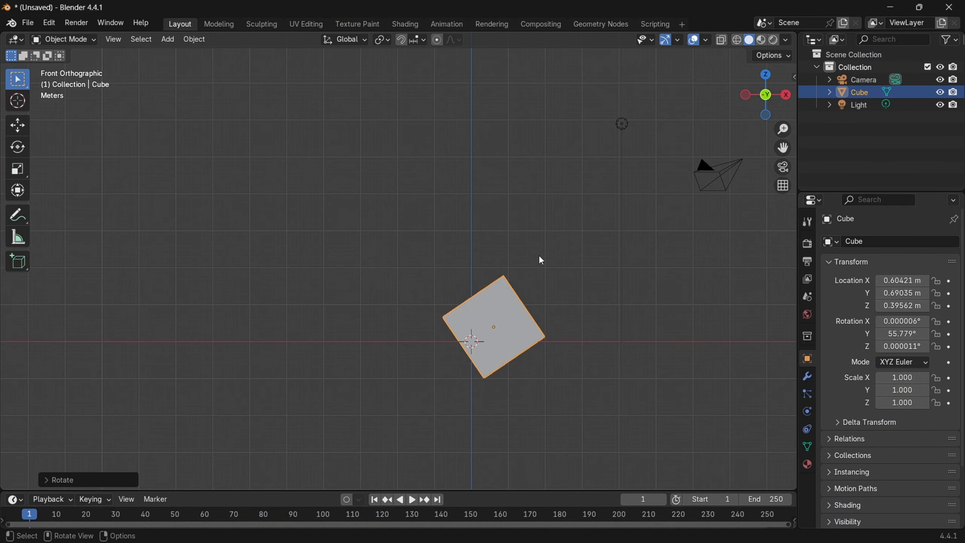
pyautogui.press('r')
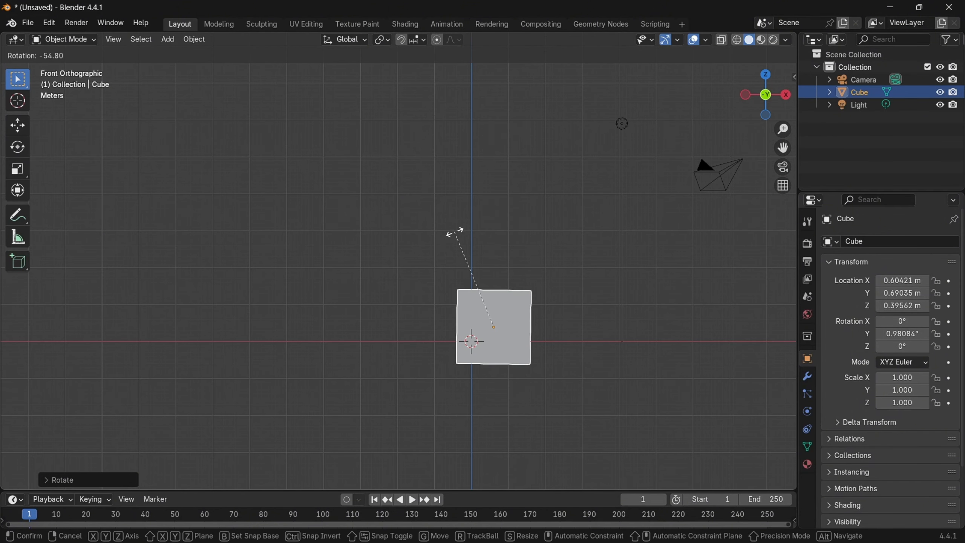
pyautogui.click(456, 233)
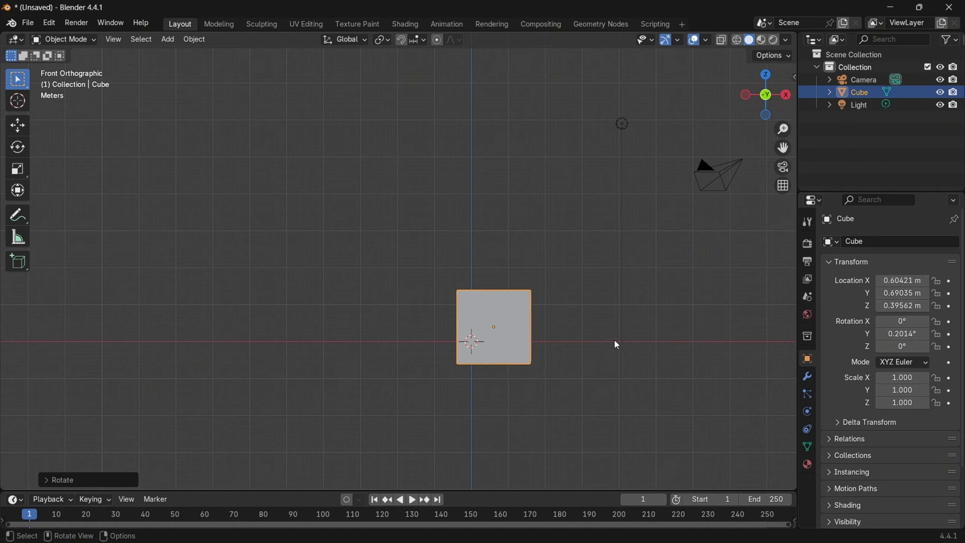
# Scale the cube up uniformly to about 1.29 on all axes.
pyautogui.keyDown('shift'); pyautogui.moveTo(616, 334); pyautogui.dragTo(534, 290, button='middle'); pyautogui.keyUp('shift')
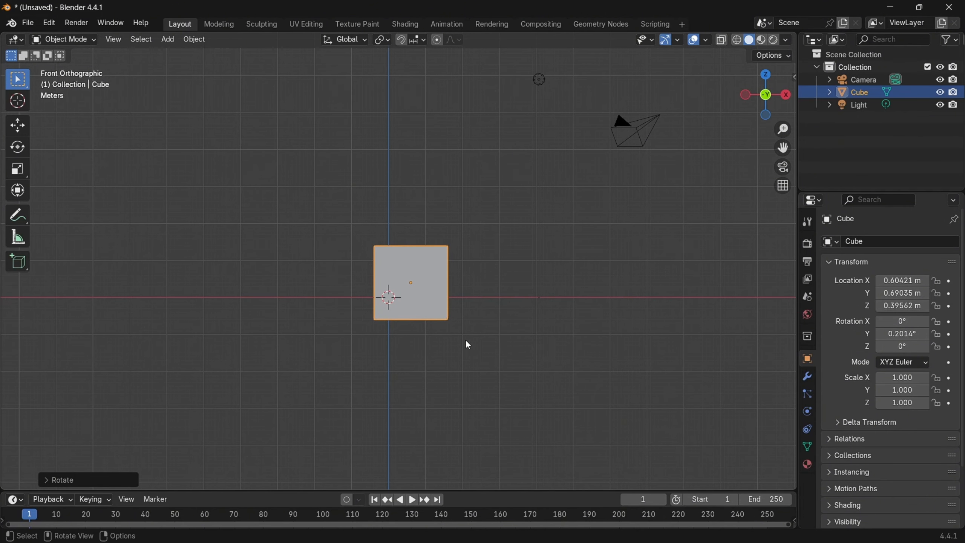
pyautogui.press('s')
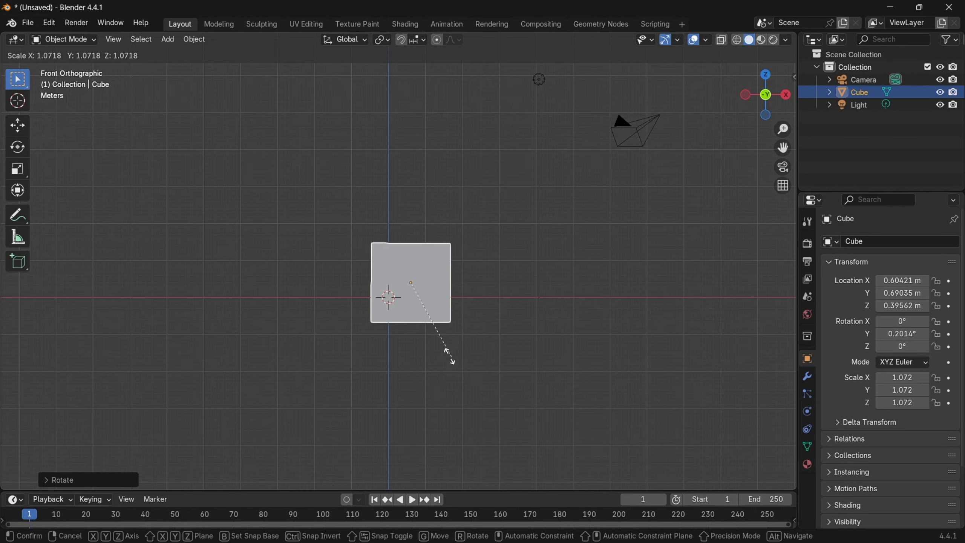
pyautogui.click(466, 375)
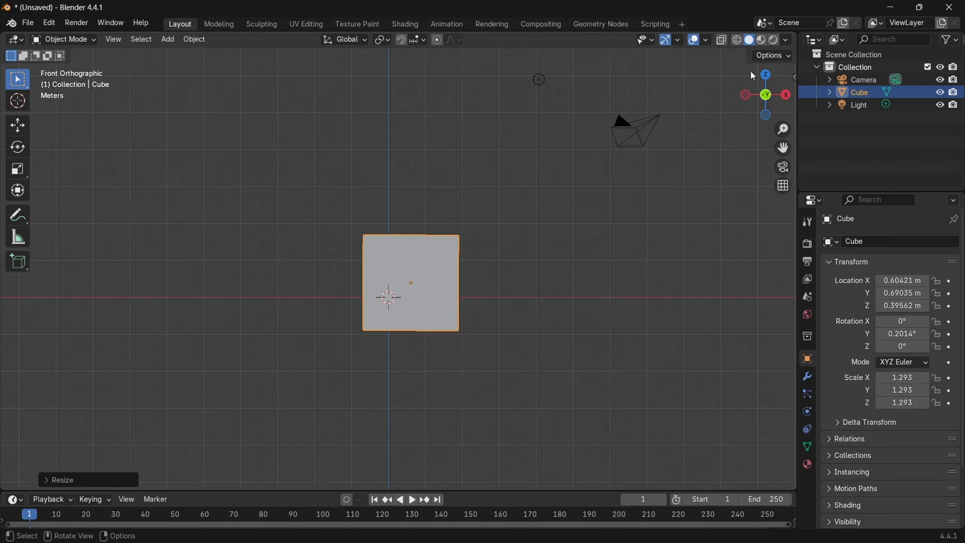
# Examine the cube from the back and left orthographic views, and deselect it.
pyautogui.moveTo(765, 94); pyautogui.dragTo(779, 99)
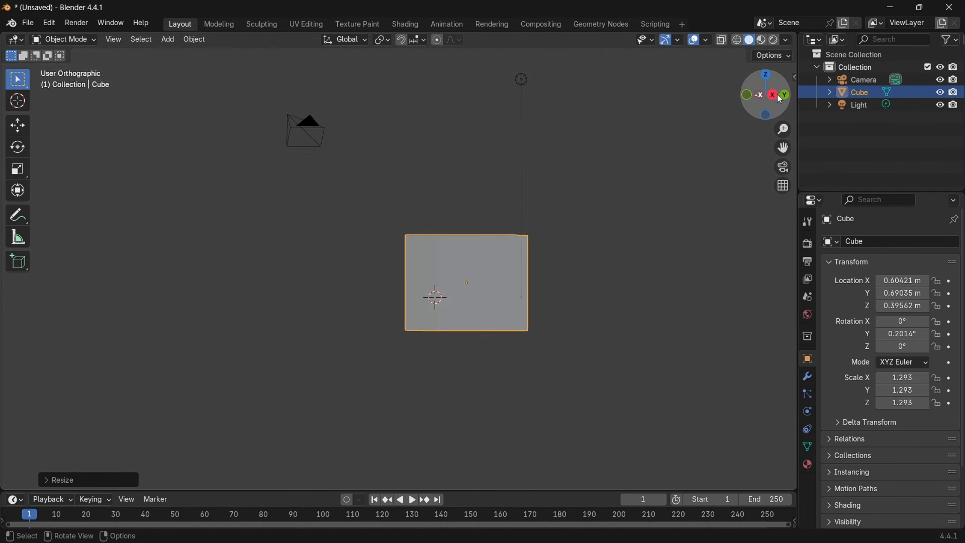
pyautogui.click(783, 95)
pyautogui.click(782, 94)
pyautogui.click(784, 95)
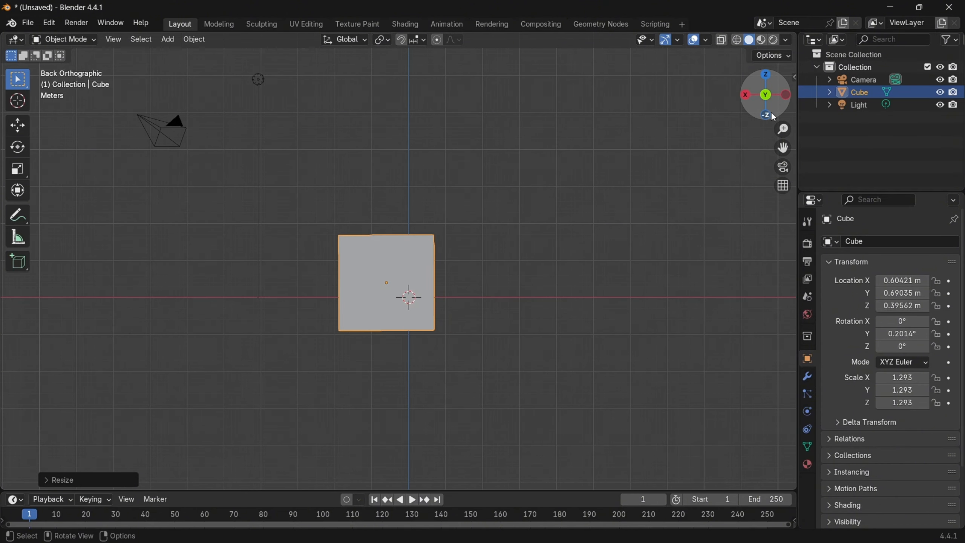
pyautogui.click(783, 94)
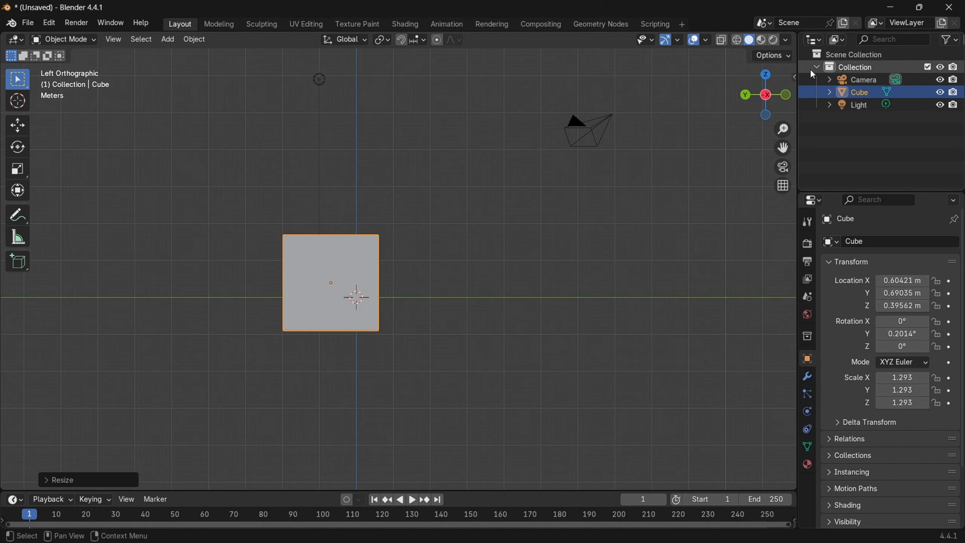
pyautogui.moveTo(477, 201); pyautogui.dragTo(534, 202)
pyautogui.moveTo(782, 129); pyautogui.dragTo(962, 163)
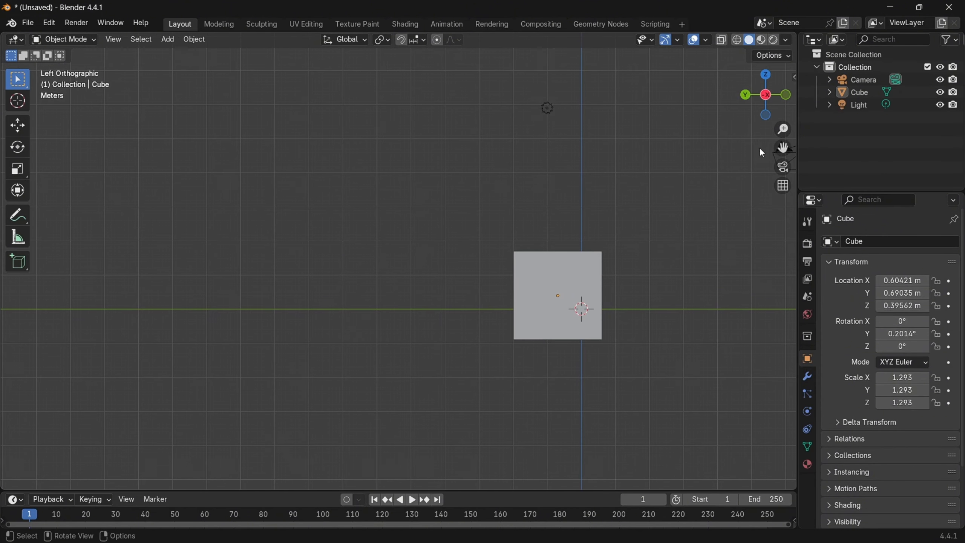
# Look at the scene through the camera, select the camera object and return to the left orthographic view.
pyautogui.click(787, 167)
pyautogui.click(635, 208)
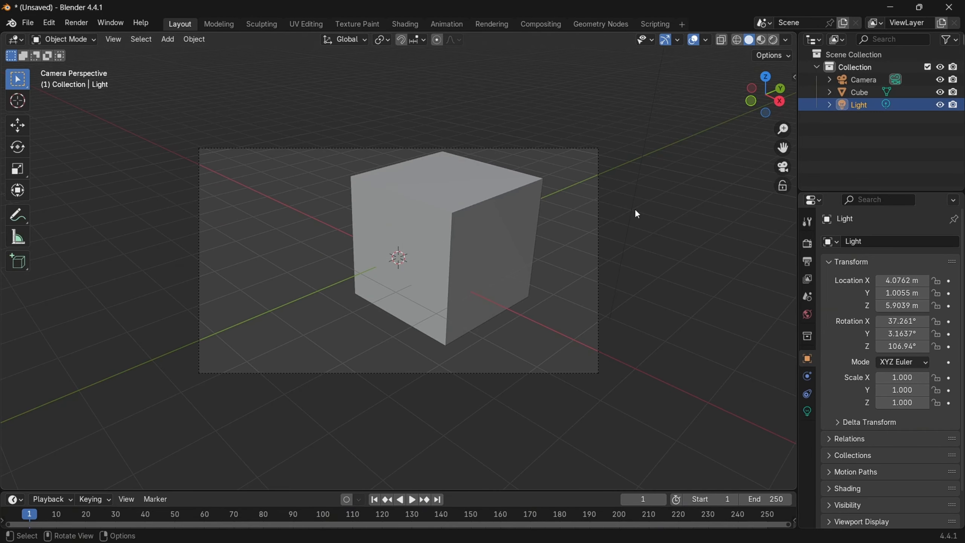
pyautogui.click(861, 79)
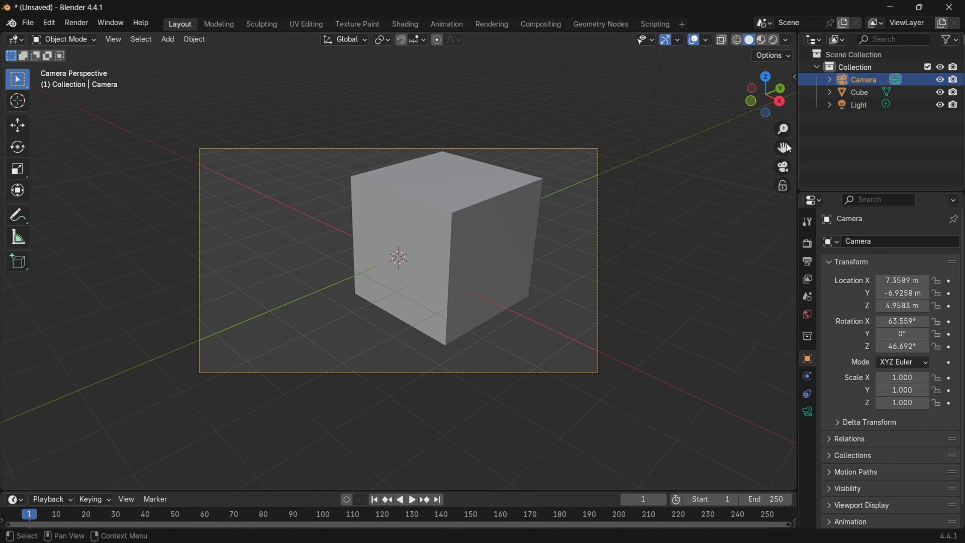
pyautogui.click(782, 167)
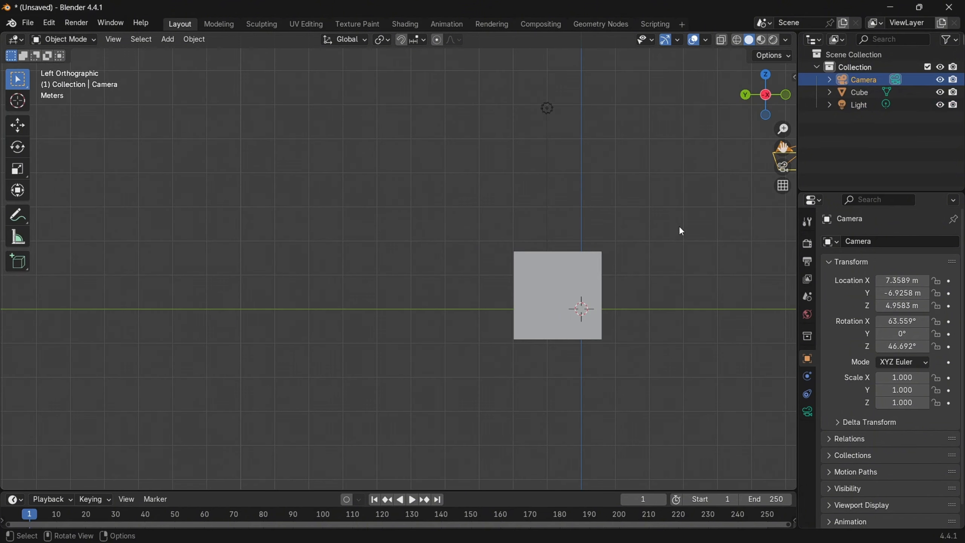
# Deselect the camera and switch the left orthographic view to perspective projection.
pyautogui.moveTo(679, 226)
pyautogui.mouseDown(button='middle')
pyautogui.moveTo(591, 206)
pyautogui.moveTo(677, 225)
pyautogui.mouseUp(button='middle')
pyautogui.click(791, 128)
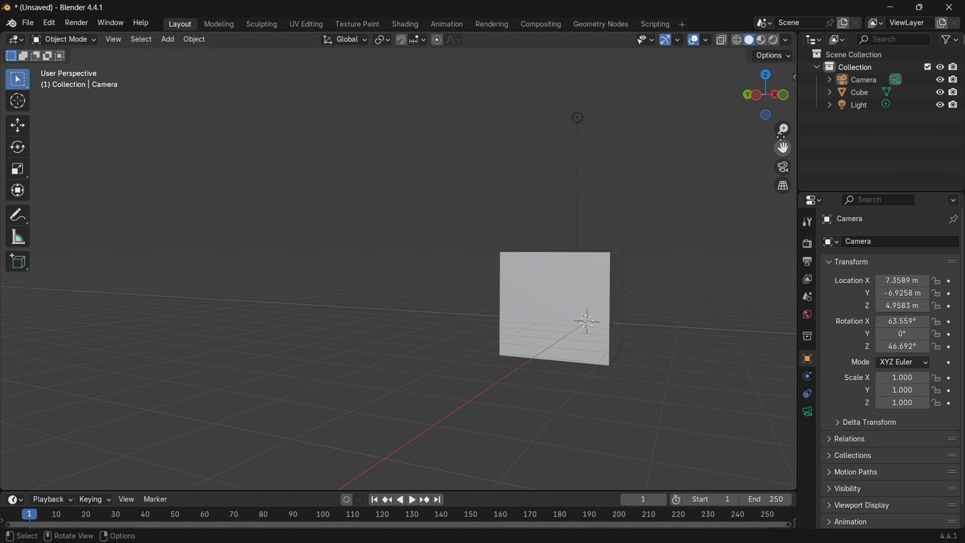
pyautogui.click(755, 96)
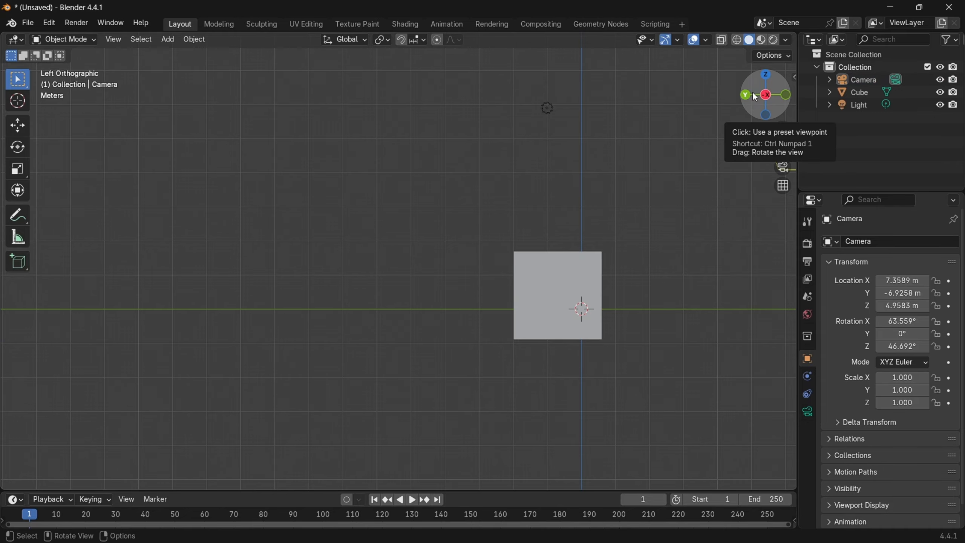
pyautogui.click(782, 189)
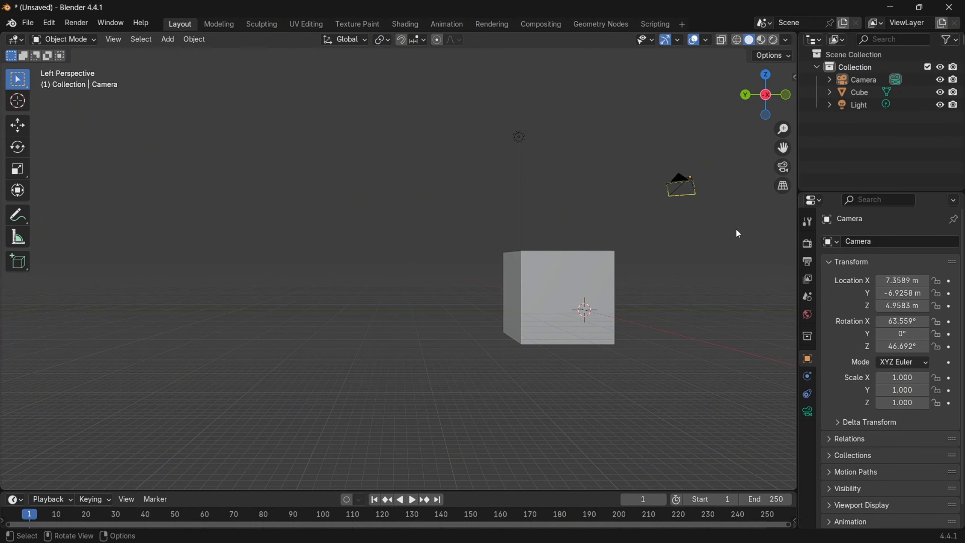
# Show the viewport's sidebar with the object transform values and hide it again.
pyautogui.click(112, 40)
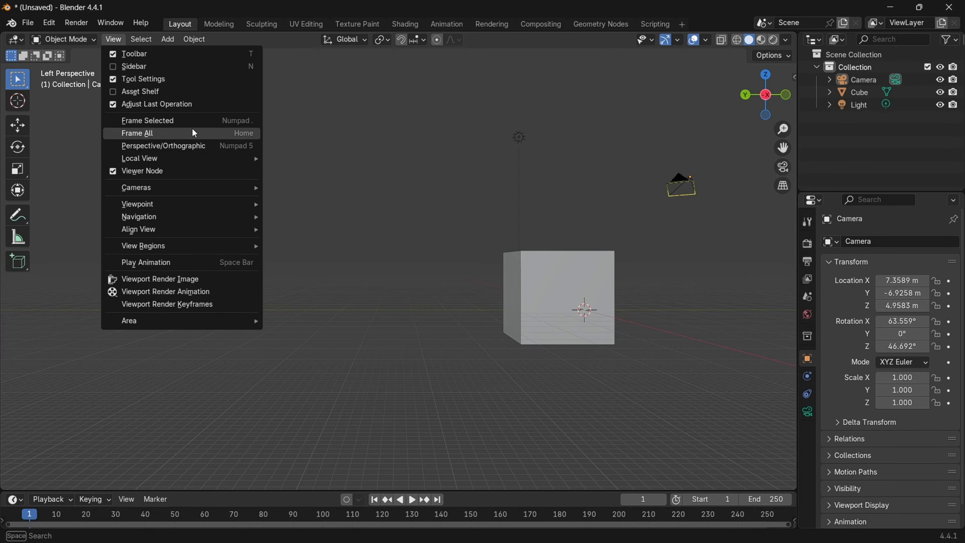
pyautogui.click(178, 55)
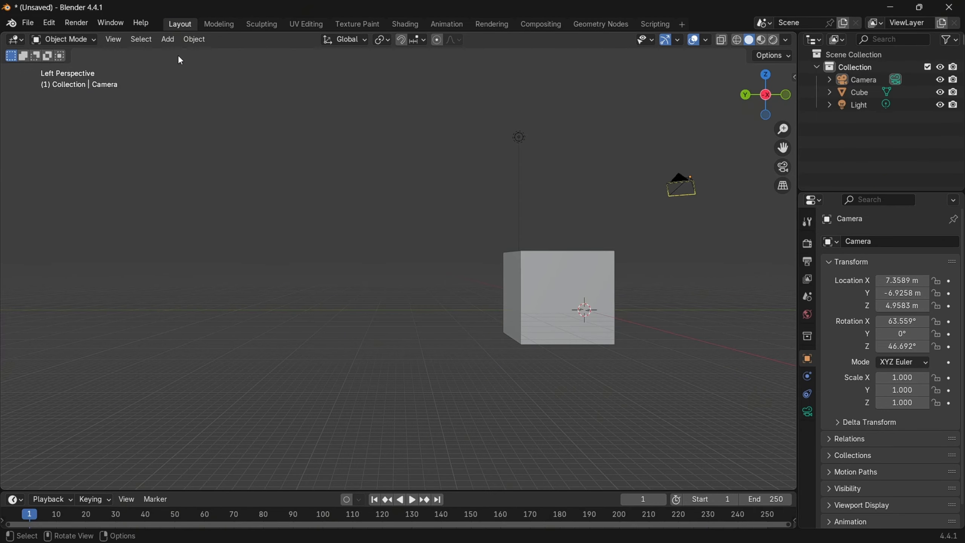
pyautogui.click(109, 39)
pyautogui.click(124, 53)
pyautogui.click(116, 39)
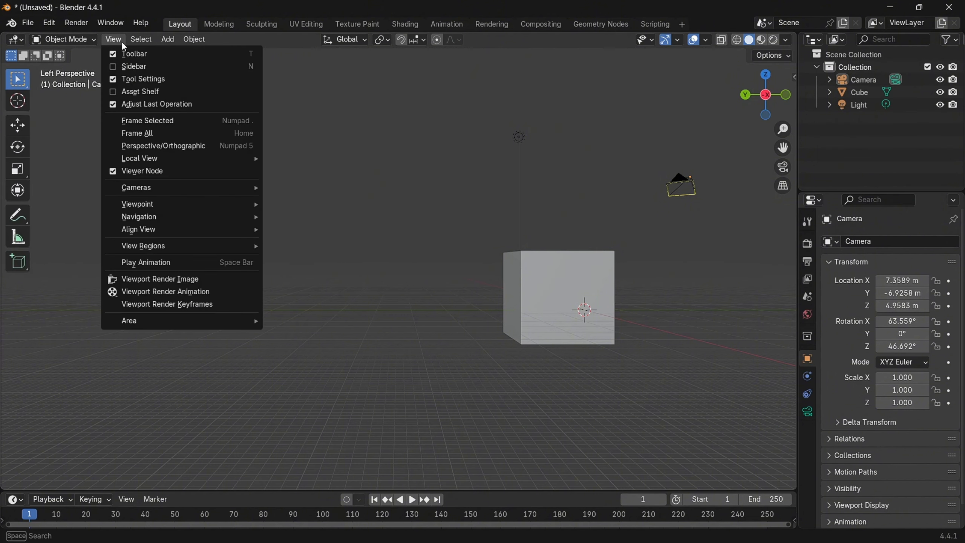
pyautogui.click(128, 66)
pyautogui.click(110, 38)
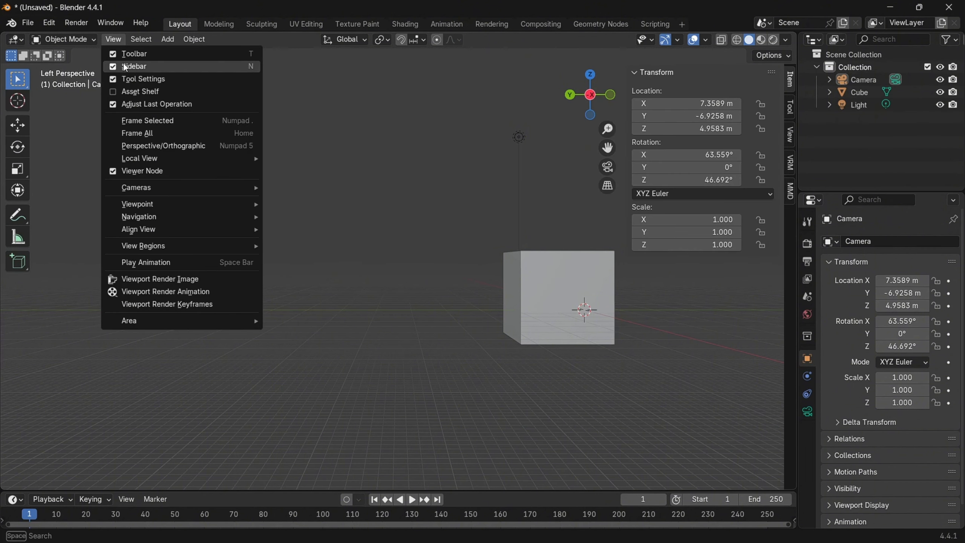
pyautogui.click(125, 66)
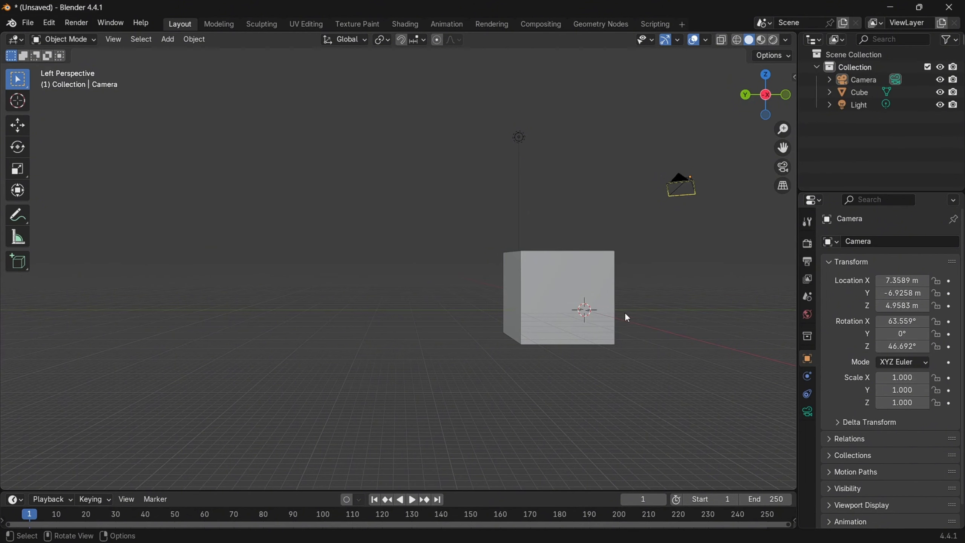
# Select the cube and show its transform values and dimensions in the viewport's sidebar.
pyautogui.moveTo(692, 273); pyautogui.dragTo(551, 270, button='middle')
pyautogui.click(452, 332)
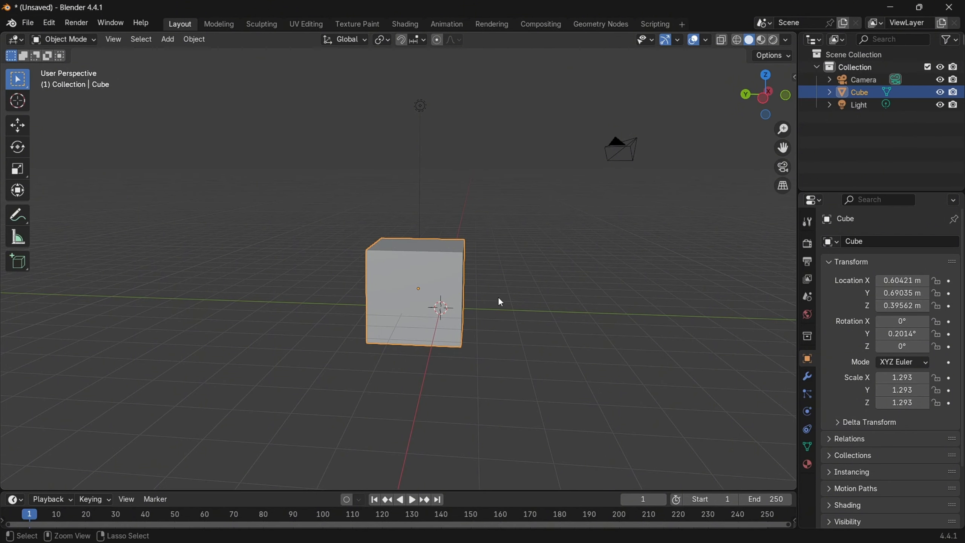
pyautogui.hotkey('ctrl', 'z')
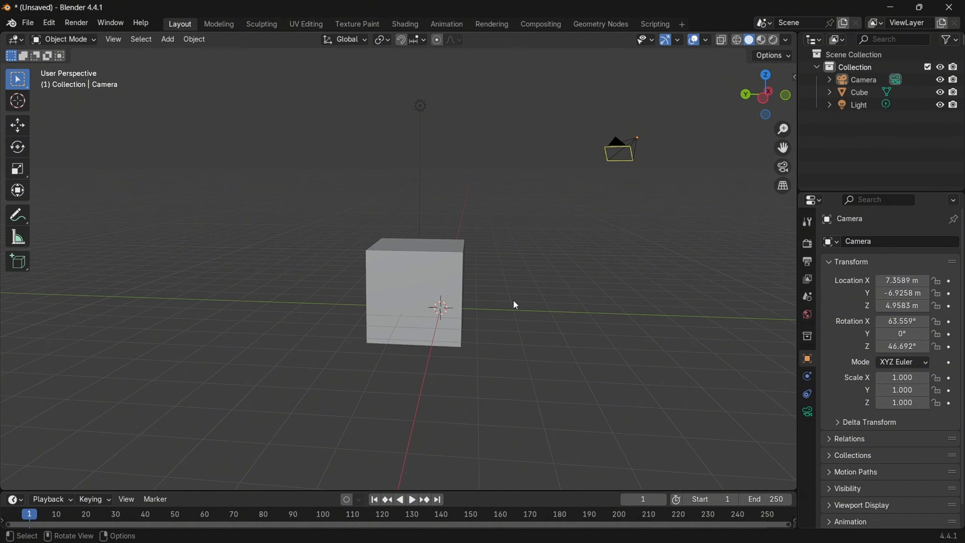
pyautogui.click(439, 289)
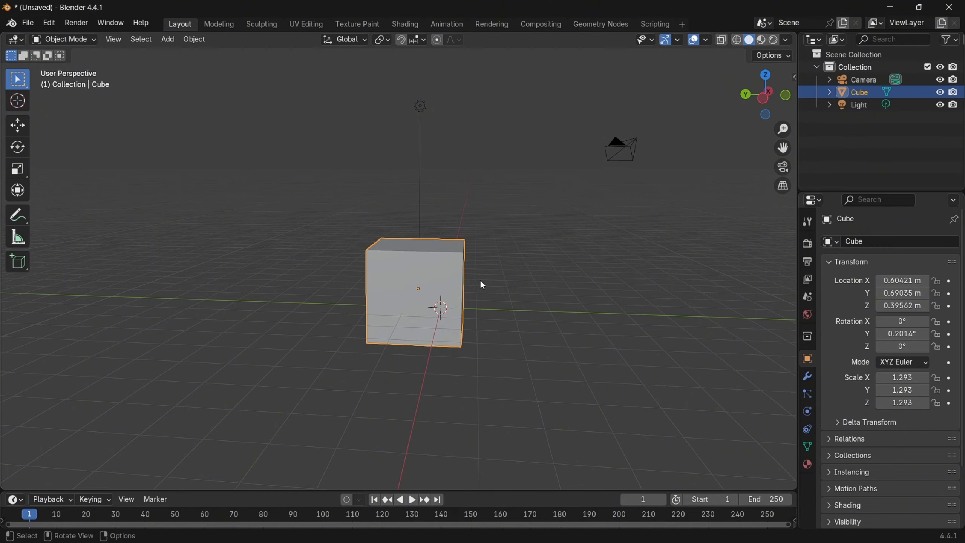
pyautogui.press('n')
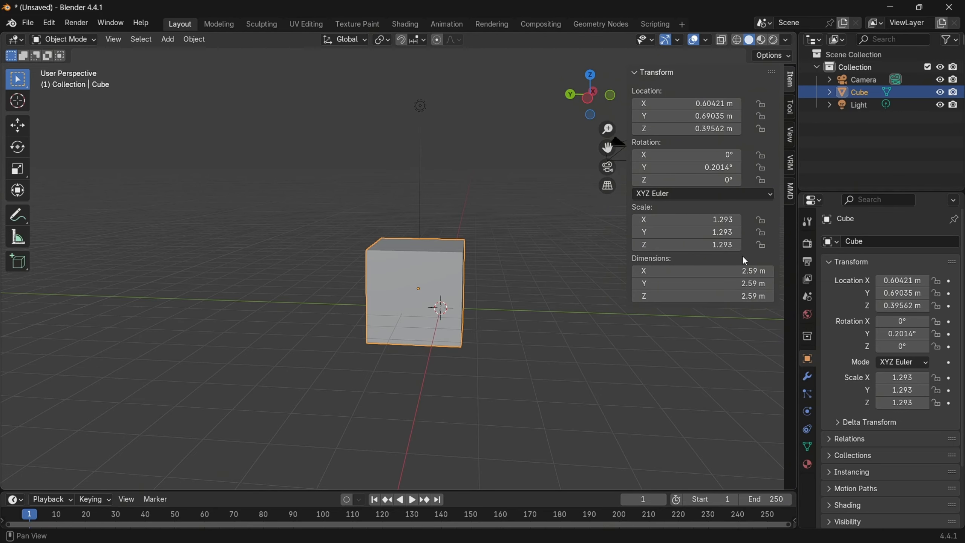
# Set the cube's X and Y dimensions to 0.05 m each.
pyautogui.click(738, 271)
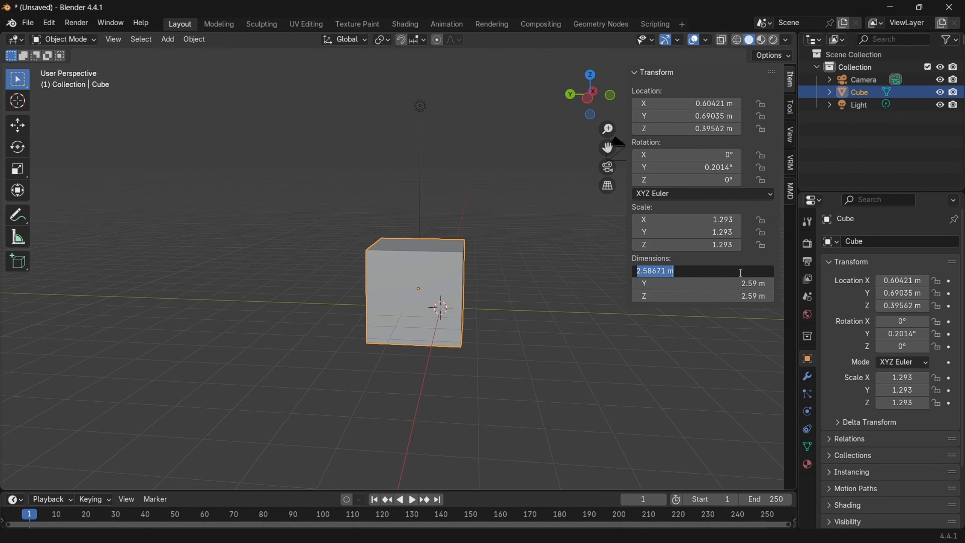
pyautogui.press('BackSpace')
pyautogui.write('0.05')
pyautogui.press('Tab')
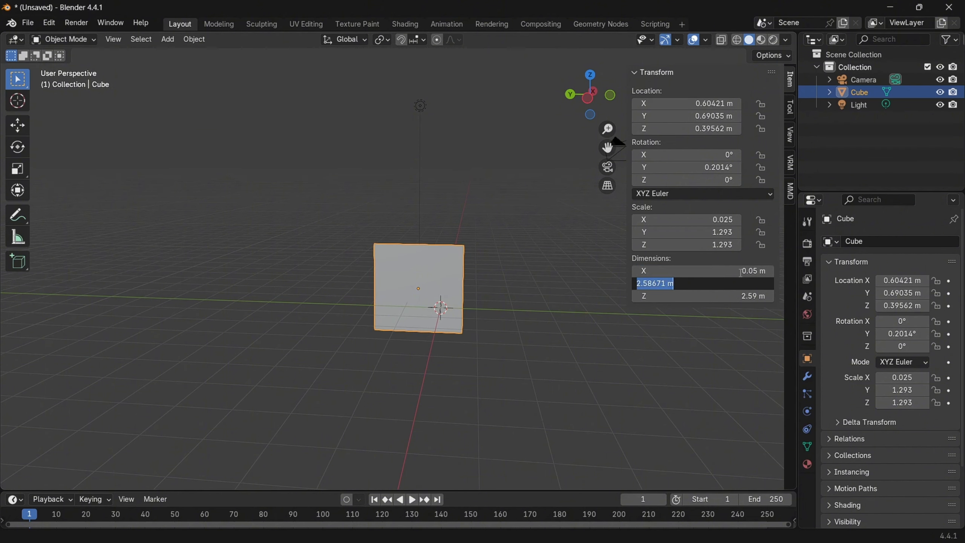
pyautogui.press('BackSpace')
pyautogui.write('0.05')
pyautogui.press('Return')
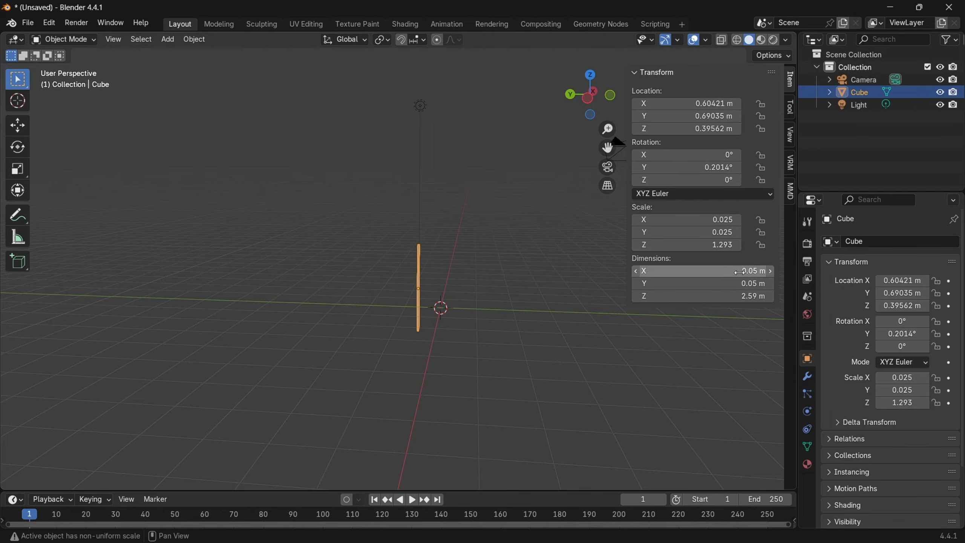
# Set the cube's Z dimension to 0.7 m and deselect it.
pyautogui.doubleClick(740, 297)
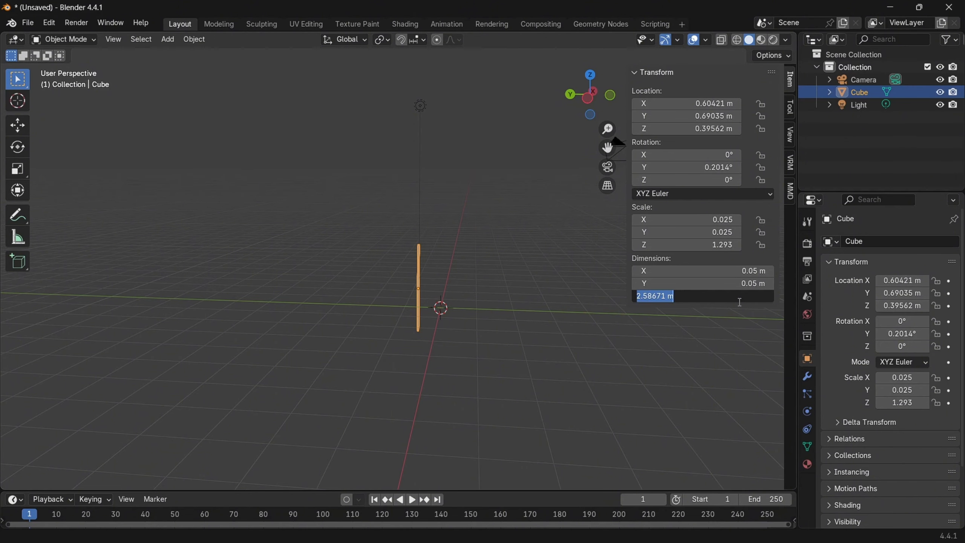
pyautogui.press('BackSpace')
pyautogui.write('0.7')
pyautogui.press('Return')
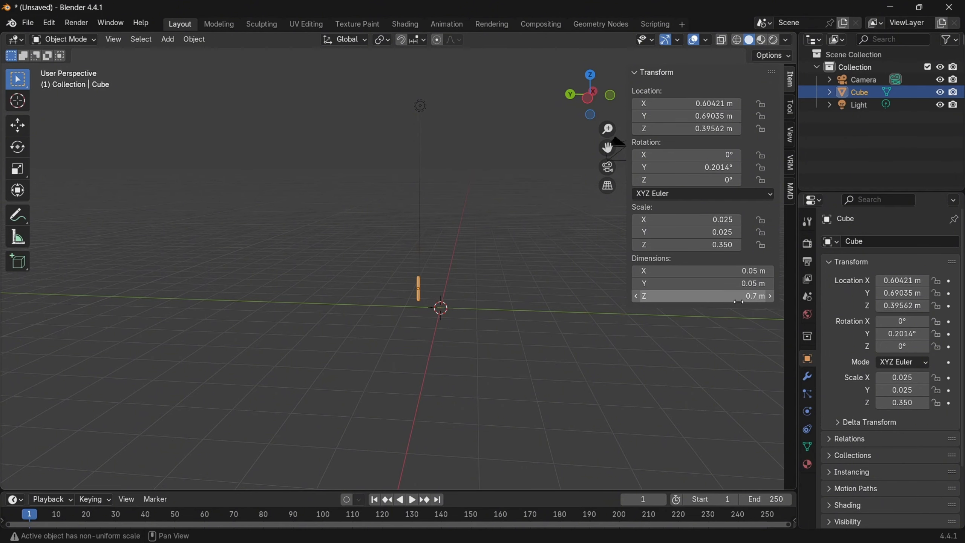
pyautogui.click(468, 299)
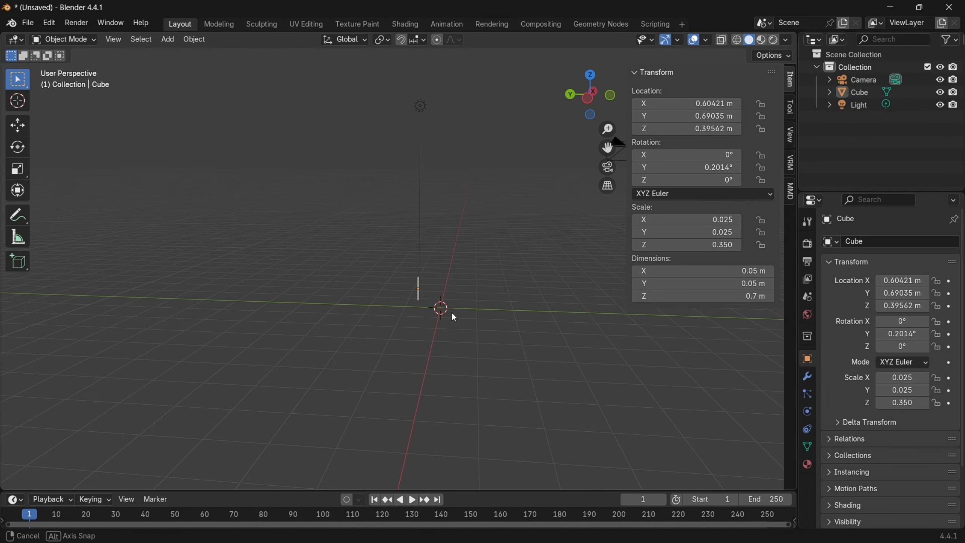
# Hide the viewport's sidebar to leave more room for a close view of the thin post.
pyautogui.moveTo(450, 312); pyautogui.dragTo(446, 310, button='middle')
pyautogui.scroll(8, 445, 305)
pyautogui.keyDown('shift'); pyautogui.moveTo(584, 406); pyautogui.dragTo(516, 299, button='middle'); pyautogui.keyUp('shift')
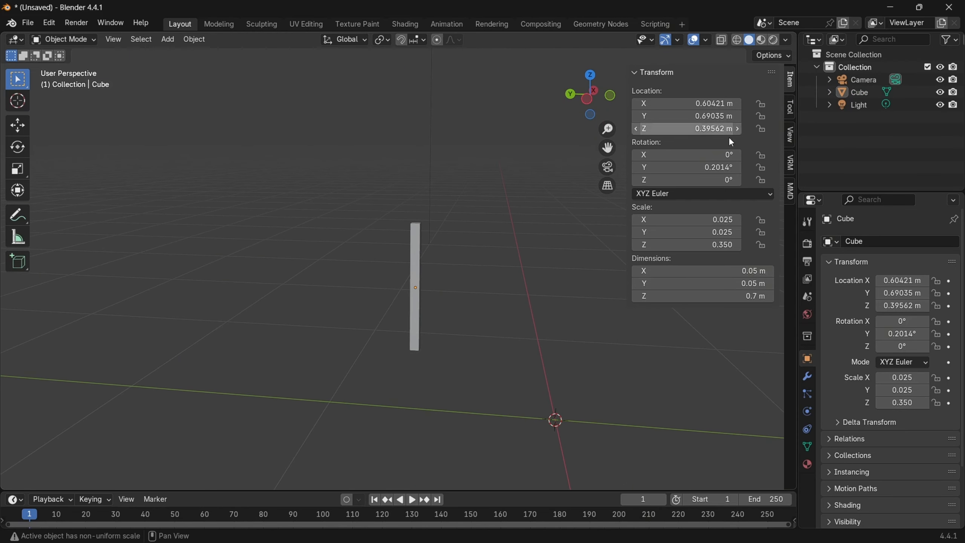
pyautogui.press('n')
pyautogui.moveTo(782, 129); pyautogui.dragTo(783, 164)
pyautogui.scroll(8, 551, 305)
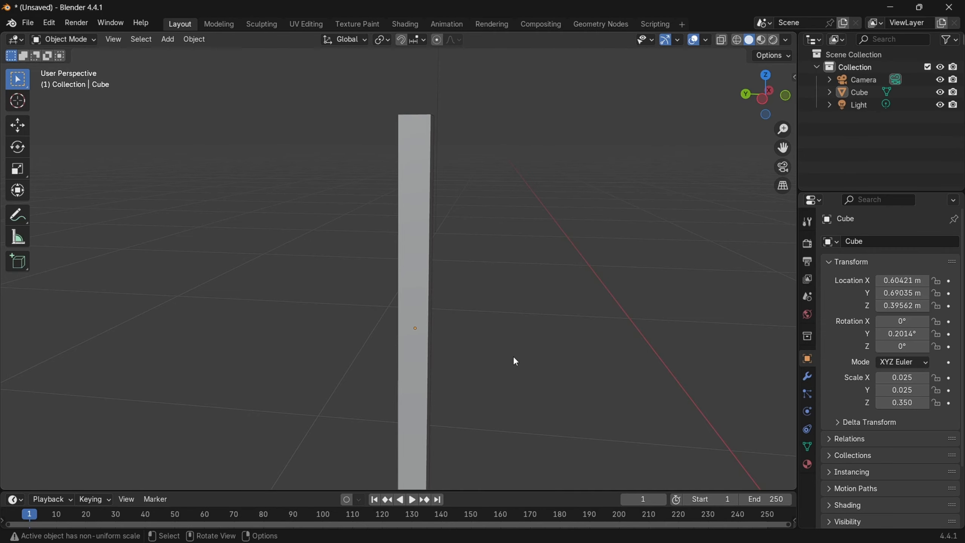
# Select the thin post and switch it from Object Mode to Edit Mode.
pyautogui.click(414, 244)
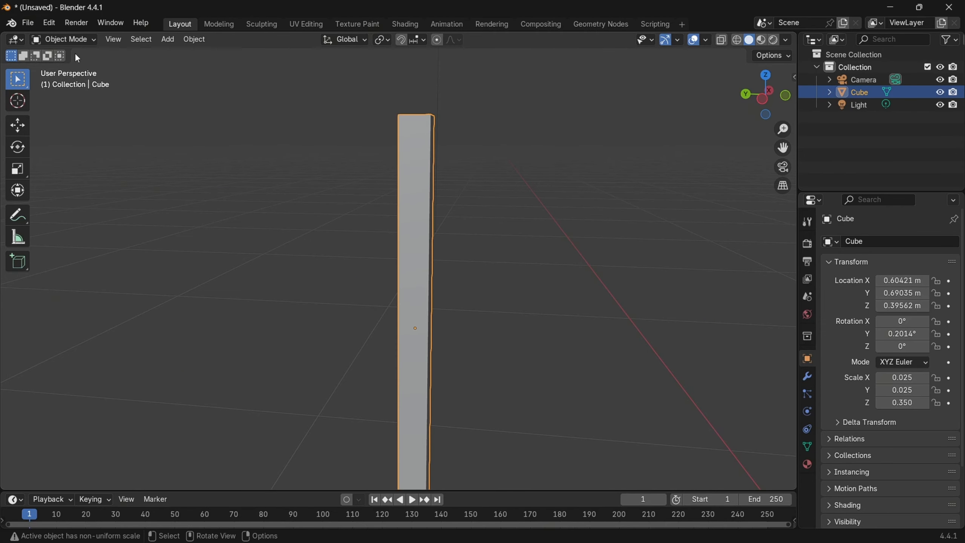
pyautogui.click(82, 40)
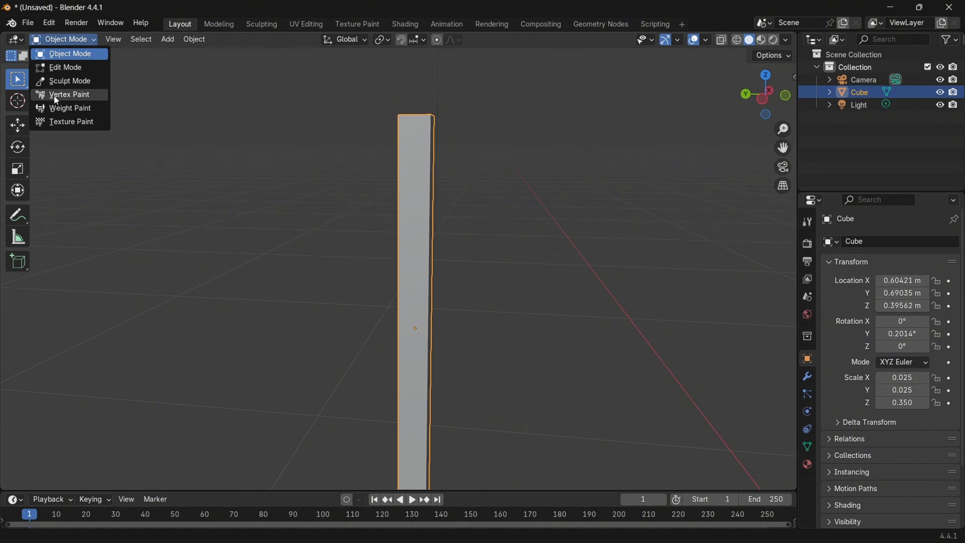
pyautogui.click(568, 259)
pyautogui.click(403, 183)
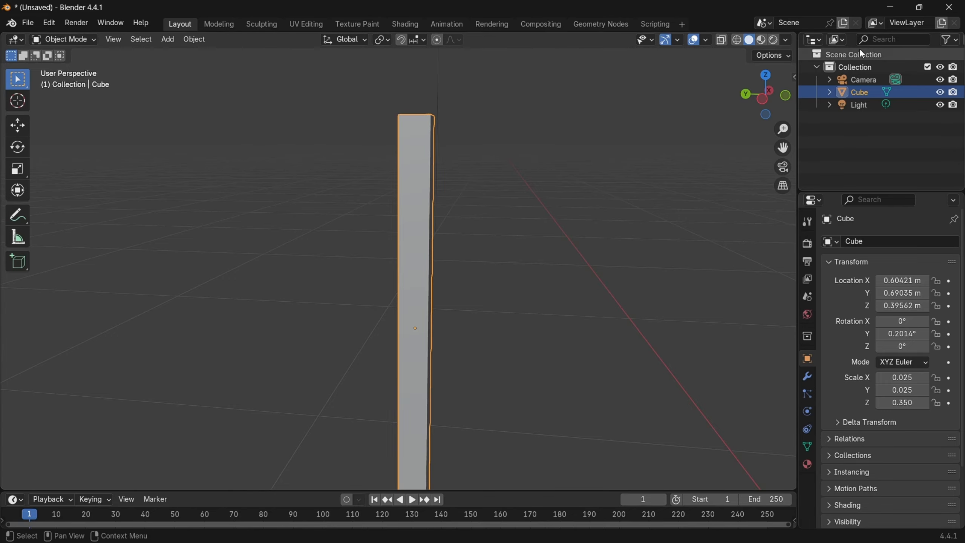
pyautogui.click(75, 40)
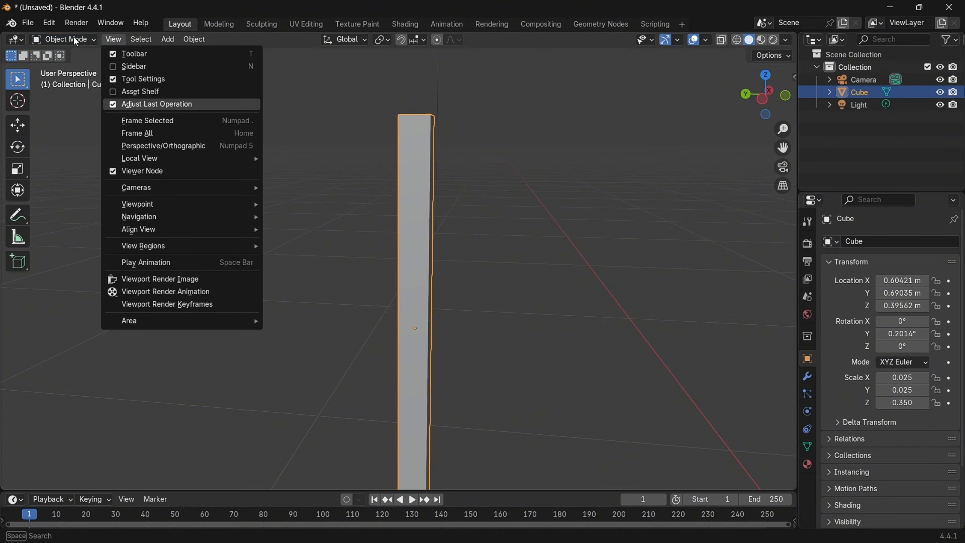
pyautogui.click(73, 37)
pyautogui.click(77, 67)
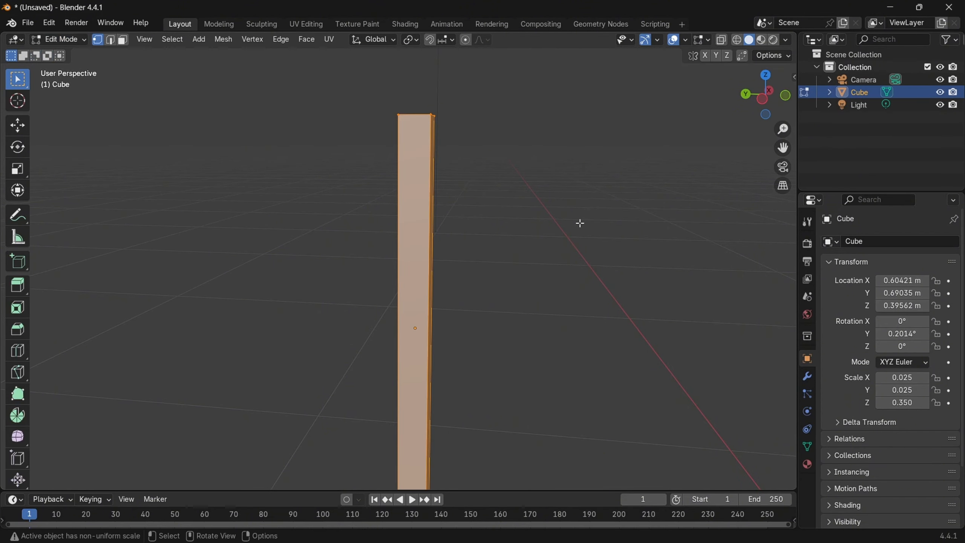
# Deselect the whole mesh and select only the post's top face using face selection.
pyautogui.moveTo(580, 222); pyautogui.dragTo(564, 254, button='middle')
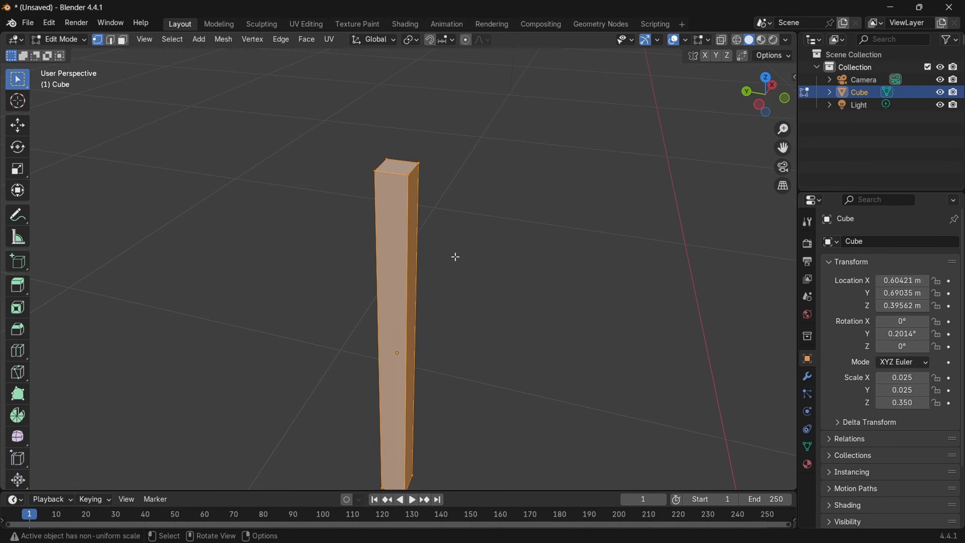
pyautogui.scroll(-2, 455, 257)
pyautogui.hotkey('alt', 'a')
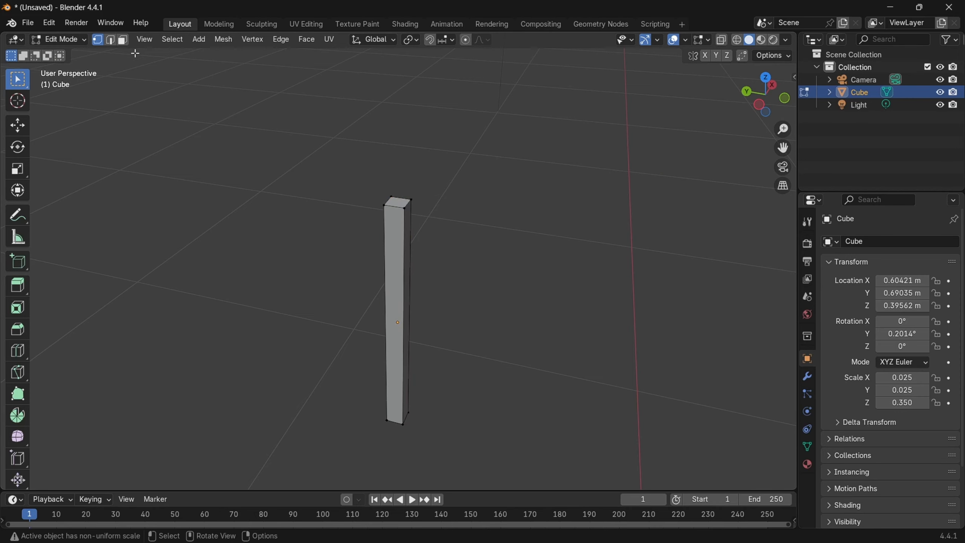
pyautogui.press('3')
pyautogui.click(397, 202)
pyautogui.scroll(3, 439, 237)
pyautogui.keyDown('shift'); pyautogui.moveTo(465, 175); pyautogui.dragTo(495, 242, button='middle'); pyautogui.keyUp('shift')
# Try the three mesh selection modes and, in vertex selection, select the post's four top corner vertices one at a time.
pyautogui.click(95, 39)
pyautogui.click(108, 39)
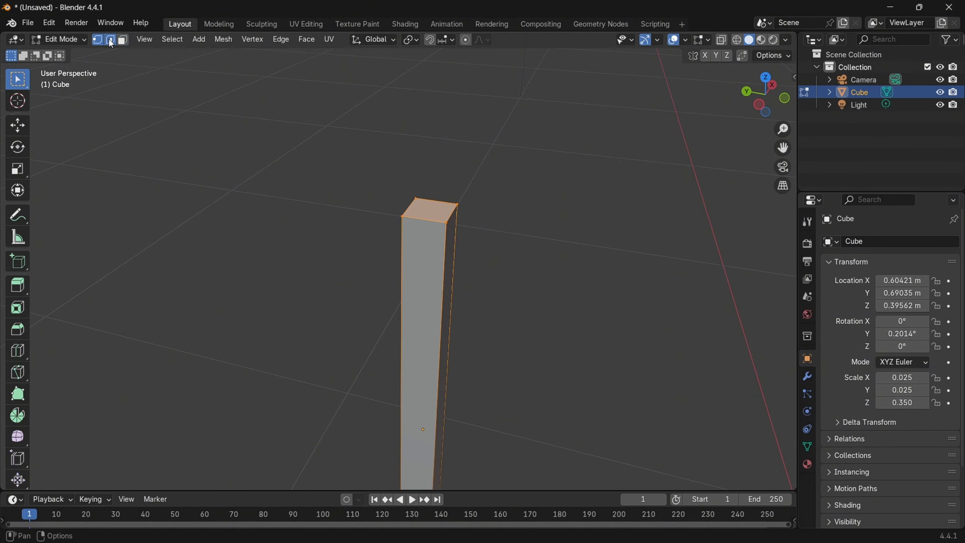
pyautogui.click(119, 40)
pyautogui.click(101, 42)
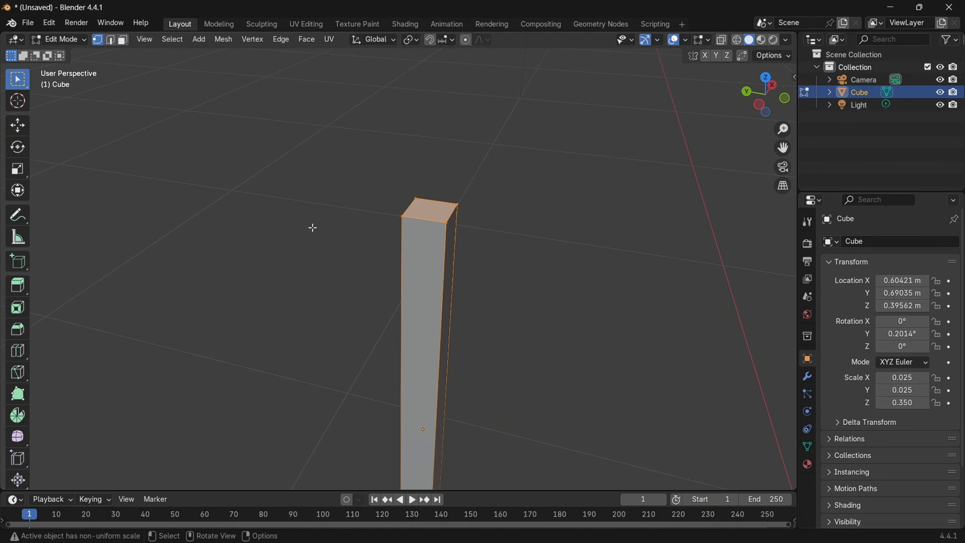
pyautogui.click(403, 219)
pyautogui.scroll(5, 439, 219)
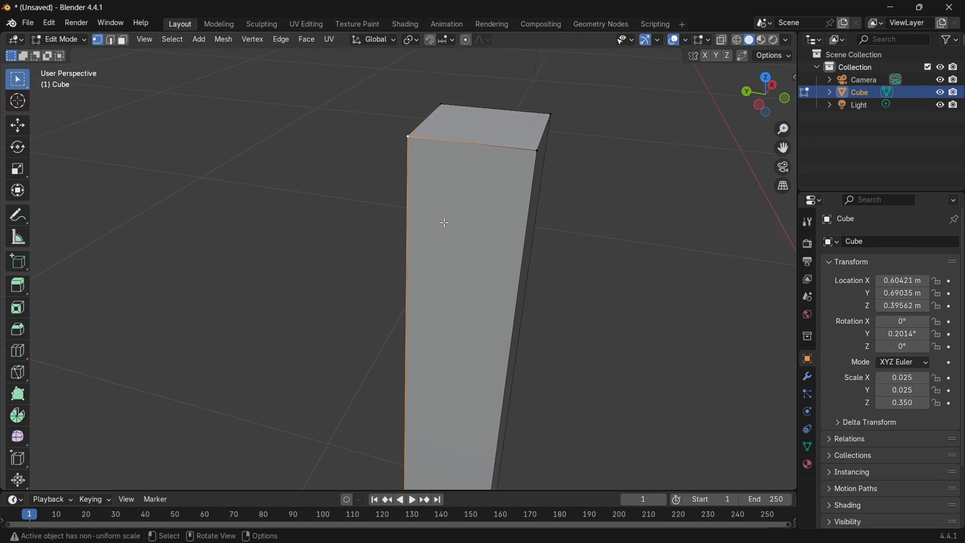
pyautogui.moveTo(578, 217); pyautogui.dragTo(547, 230, button='middle')
pyautogui.scroll(-2, 547, 231)
pyautogui.click(347, 257)
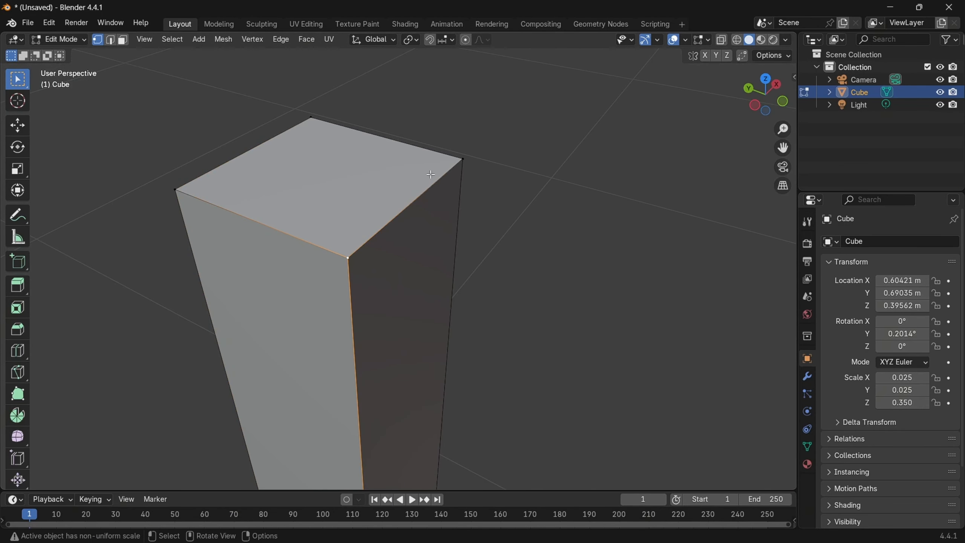
pyautogui.click(462, 159)
pyautogui.click(311, 118)
pyautogui.click(176, 189)
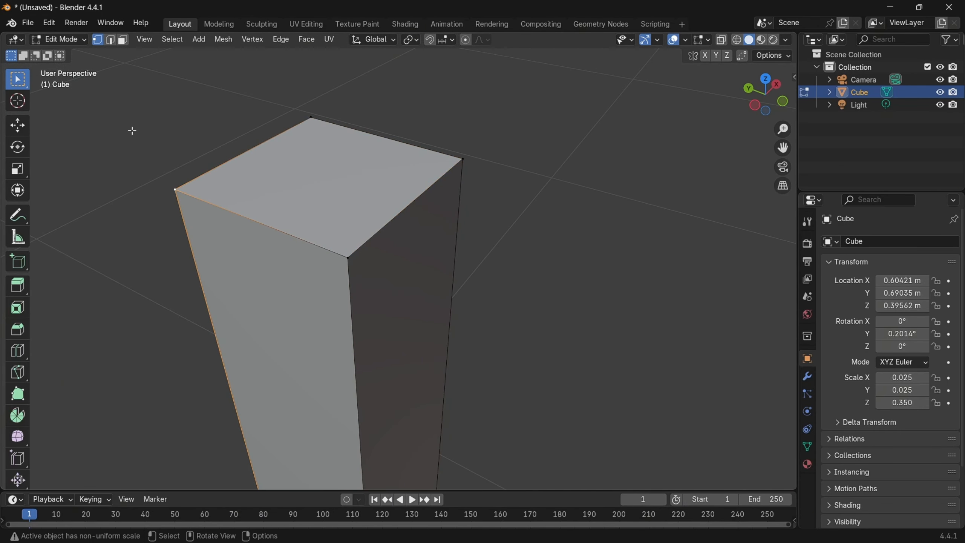
# Select the post's top edges one at a time in edge selection mode, and its top face in face selection mode.
pyautogui.click(110, 40)
pyautogui.click(244, 154)
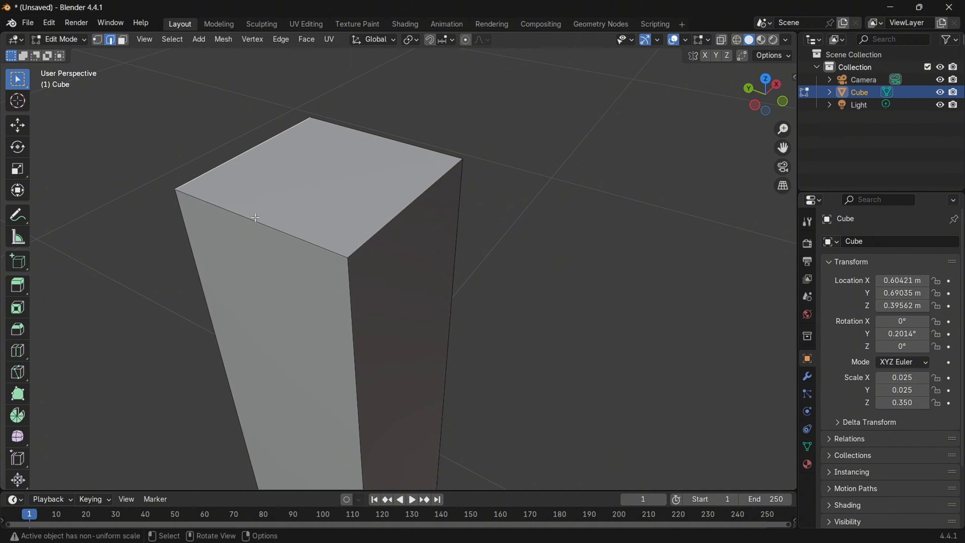
pyautogui.click(365, 132)
pyautogui.click(263, 225)
pyautogui.click(409, 215)
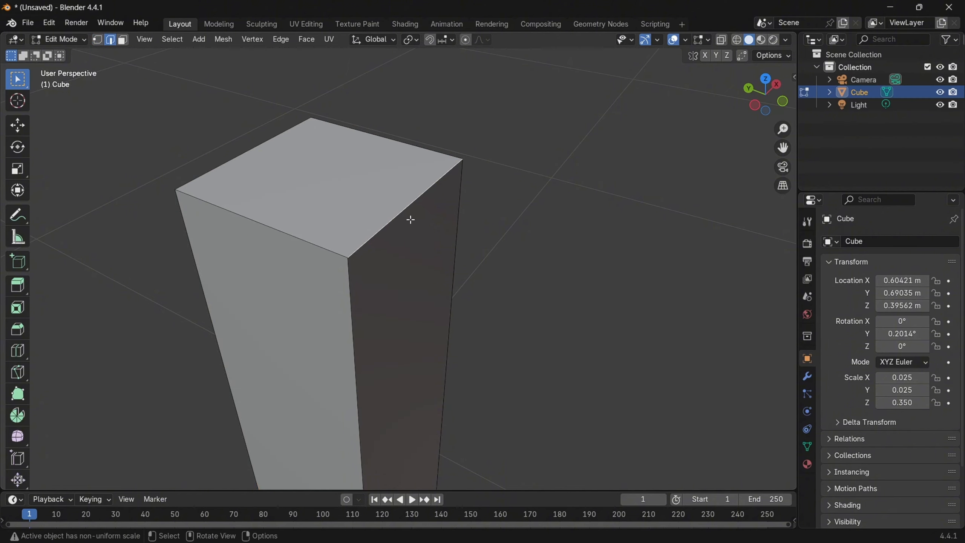
pyautogui.click(304, 229)
pyautogui.click(123, 39)
pyautogui.click(367, 152)
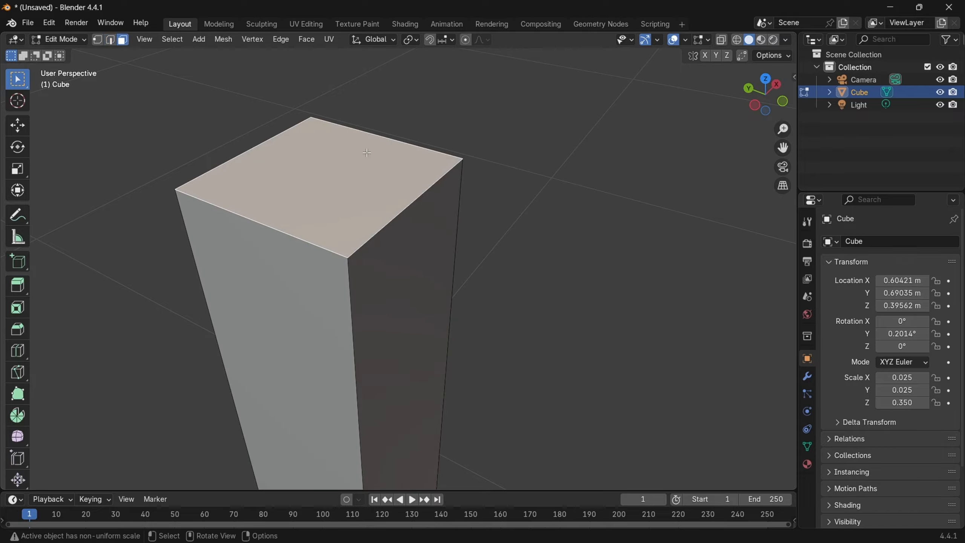
# In the left orthographic view, select the whole post mesh and move it about -0.66 m in Y and -0.047 m in Z, beside the world origin.
pyautogui.moveTo(324, 278); pyautogui.dragTo(344, 263, button='middle')
pyautogui.scroll(-3, 344, 263)
pyautogui.keyDown('shift'); pyautogui.moveTo(472, 226); pyautogui.dragTo(433, 327, button='middle'); pyautogui.keyUp('shift')
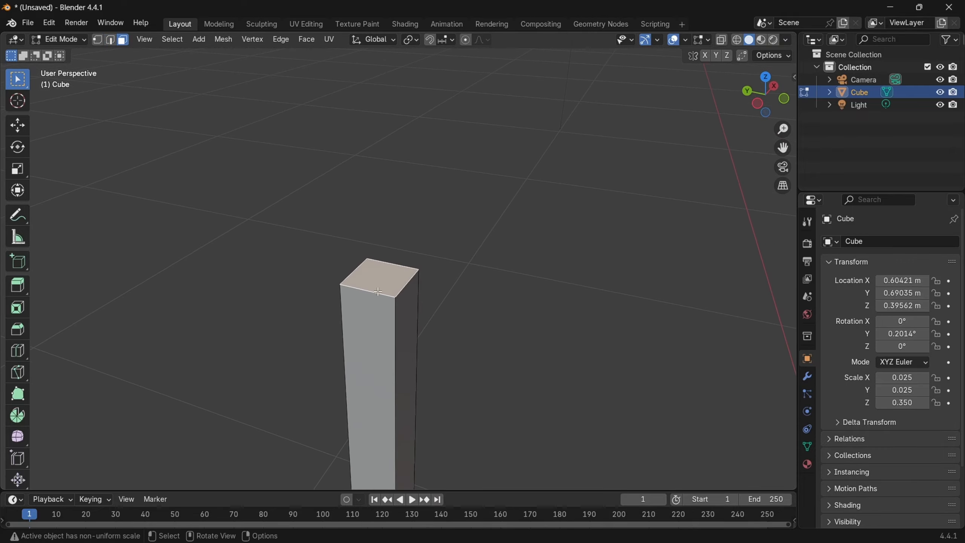
pyautogui.click(758, 104)
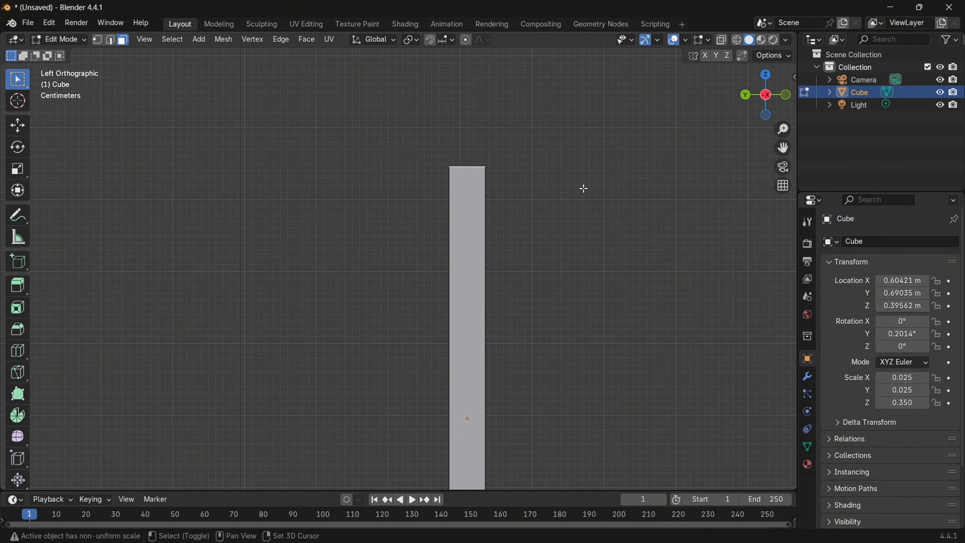
pyautogui.keyDown('shift'); pyautogui.moveTo(581, 187); pyautogui.dragTo(493, 218, button='middle'); pyautogui.keyUp('shift')
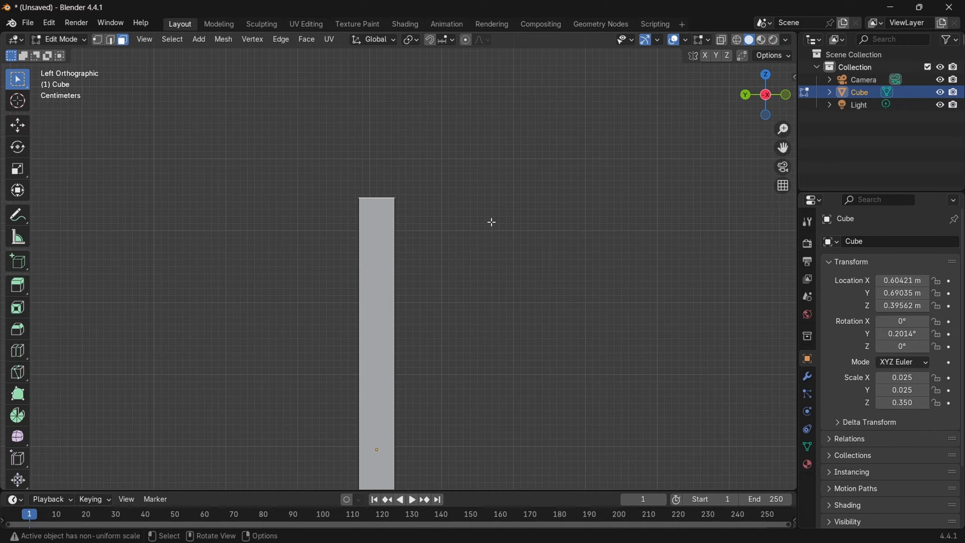
pyautogui.scroll(-5, 492, 222)
pyautogui.press('g')
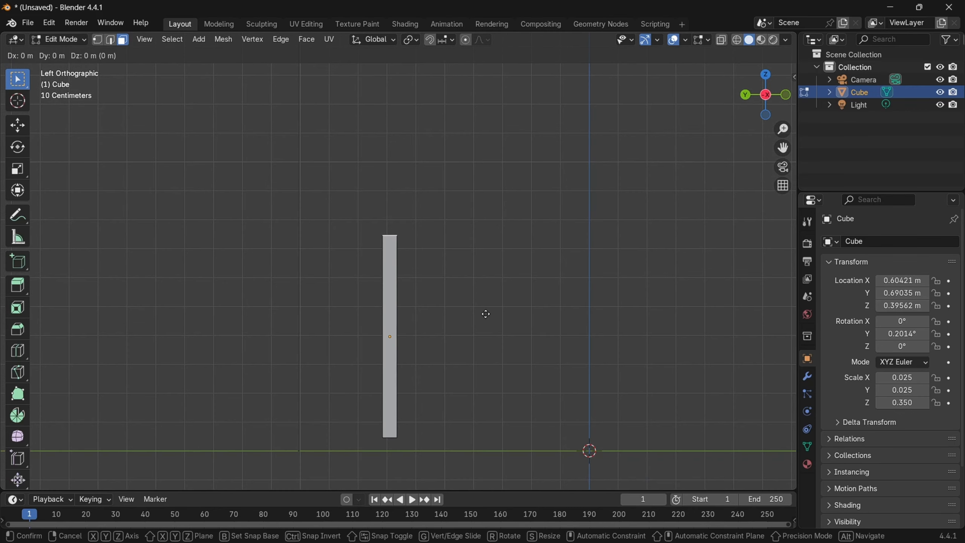
pyautogui.press('Escape')
pyautogui.click(387, 310)
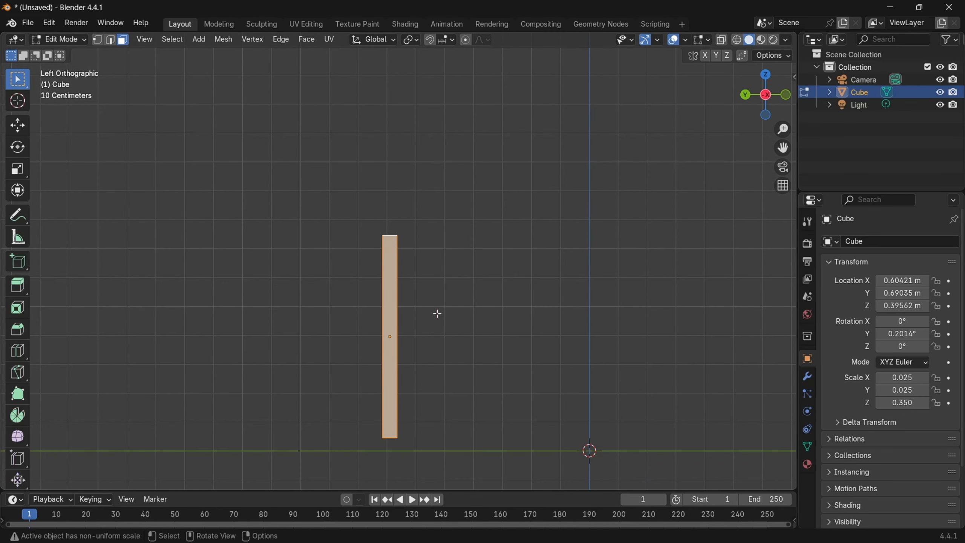
pyautogui.press('g')
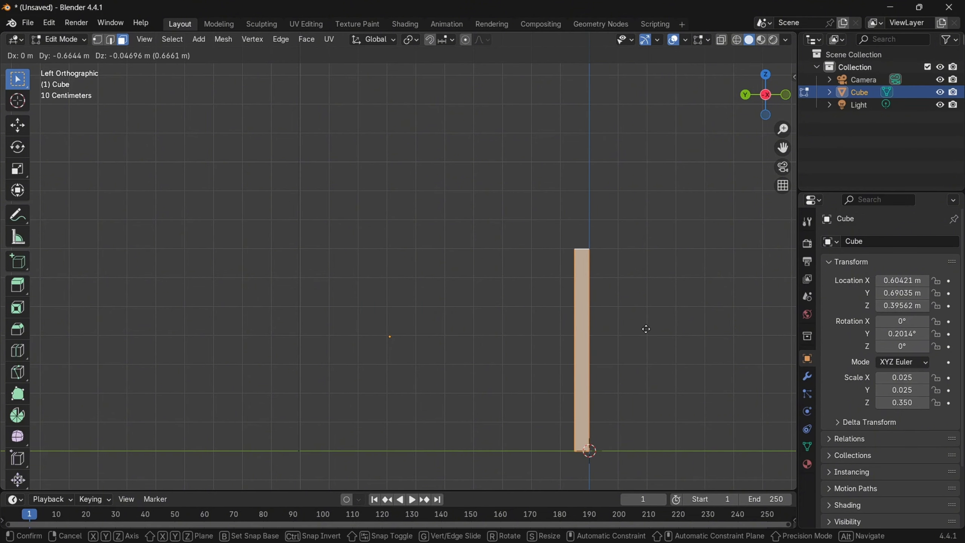
pyautogui.click(645, 328)
# Select the post's top face and extrude it upward by 0.05 m.
pyautogui.keyDown('shift'); pyautogui.moveTo(691, 342); pyautogui.dragTo(495, 279, button='middle'); pyautogui.keyUp('shift')
pyautogui.scroll(4, 494, 268)
pyautogui.moveTo(513, 165); pyautogui.dragTo(487, 202, button='middle')
pyautogui.click(386, 250)
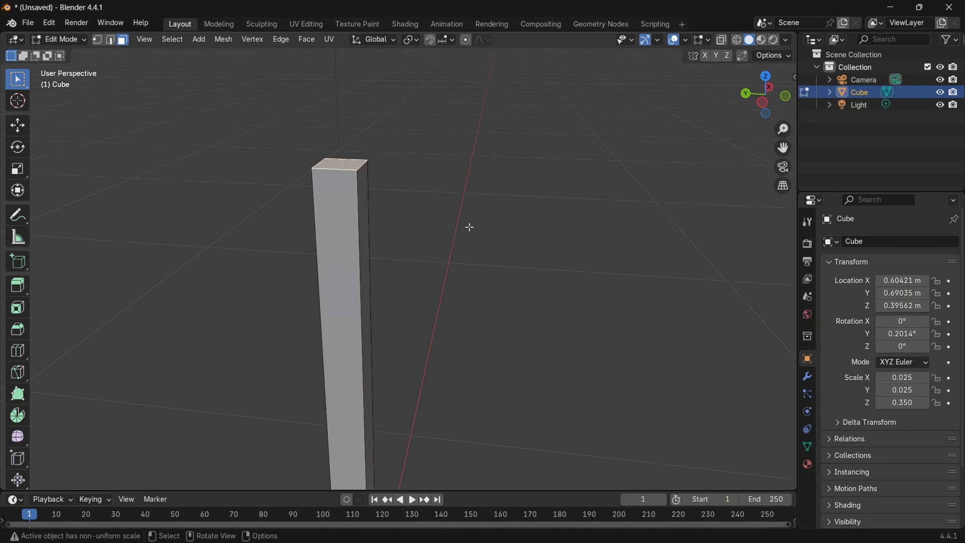
pyautogui.press('e')
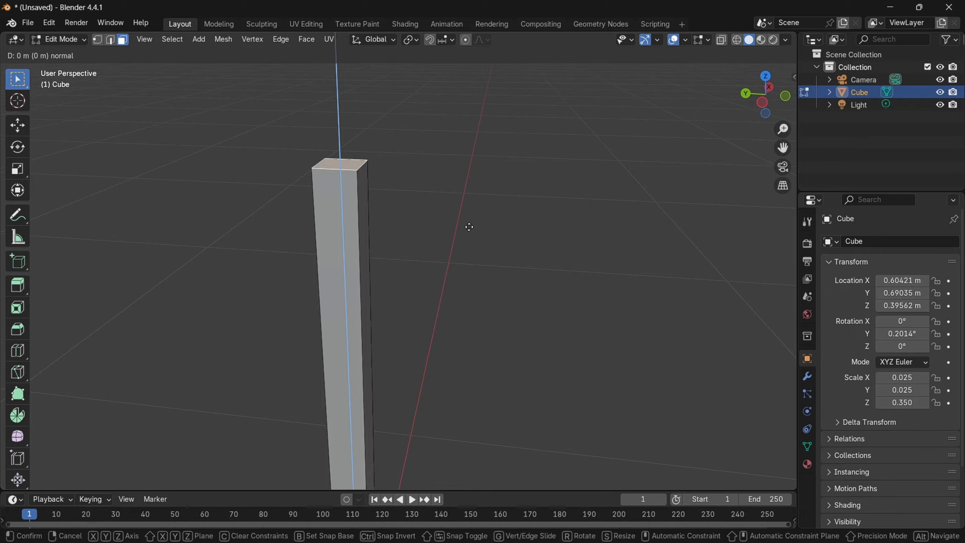
pyautogui.write('0.0')
pyautogui.press('Return')
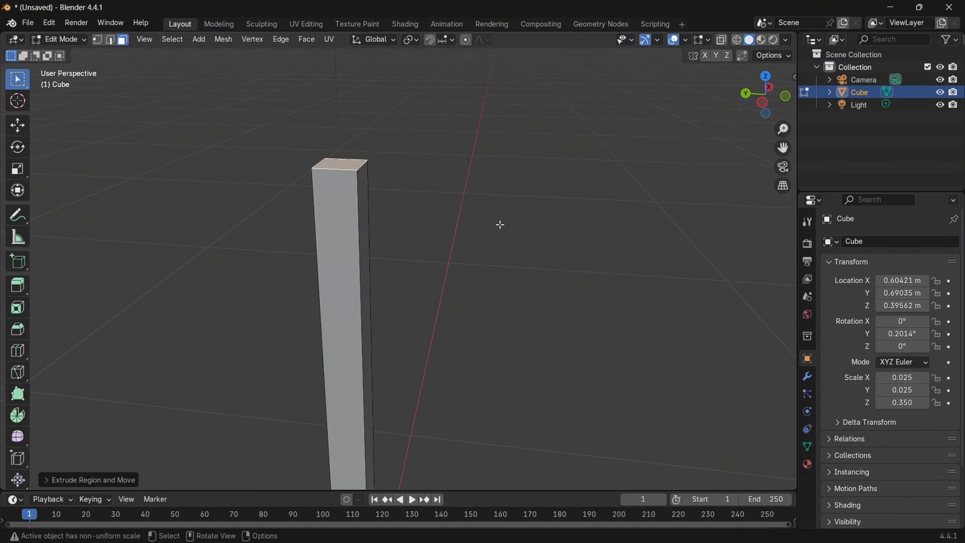
pyautogui.click(344, 167)
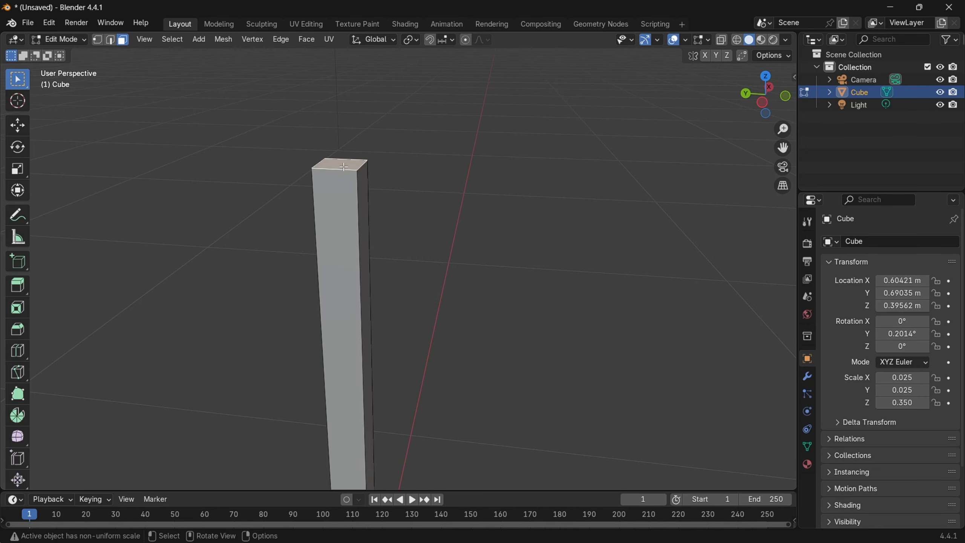
pyautogui.press('e')
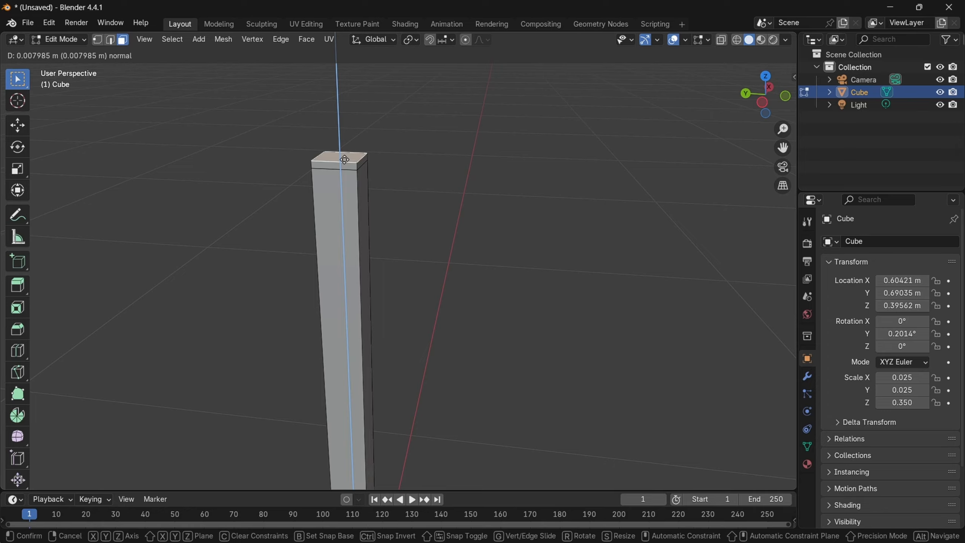
pyautogui.write('0.05')
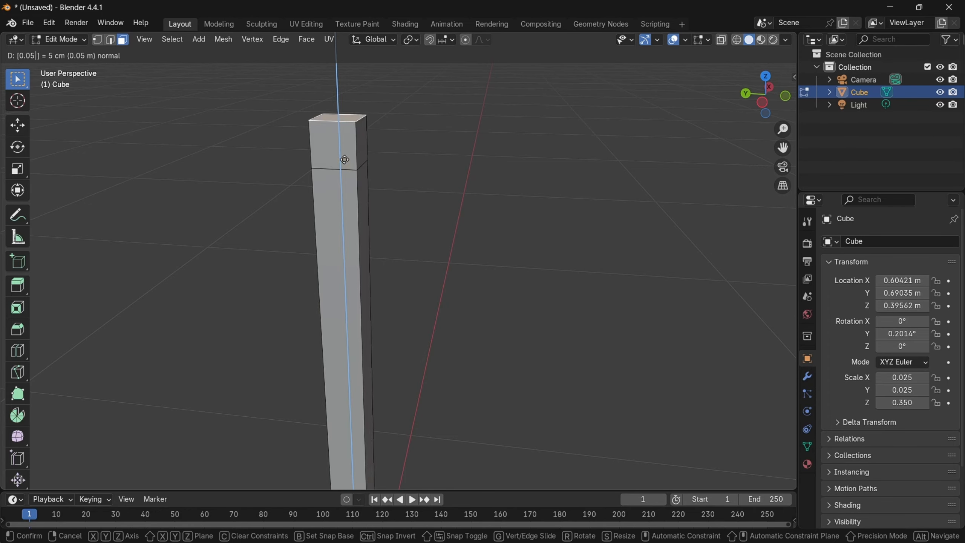
pyautogui.press('Return')
# Practise selecting one long side face of the post and the entire mesh, including the extruded top block.
pyautogui.moveTo(558, 203)
pyautogui.mouseDown(button='middle')
pyautogui.moveTo(528, 196)
pyautogui.moveTo(542, 212)
pyautogui.mouseUp(button='middle')
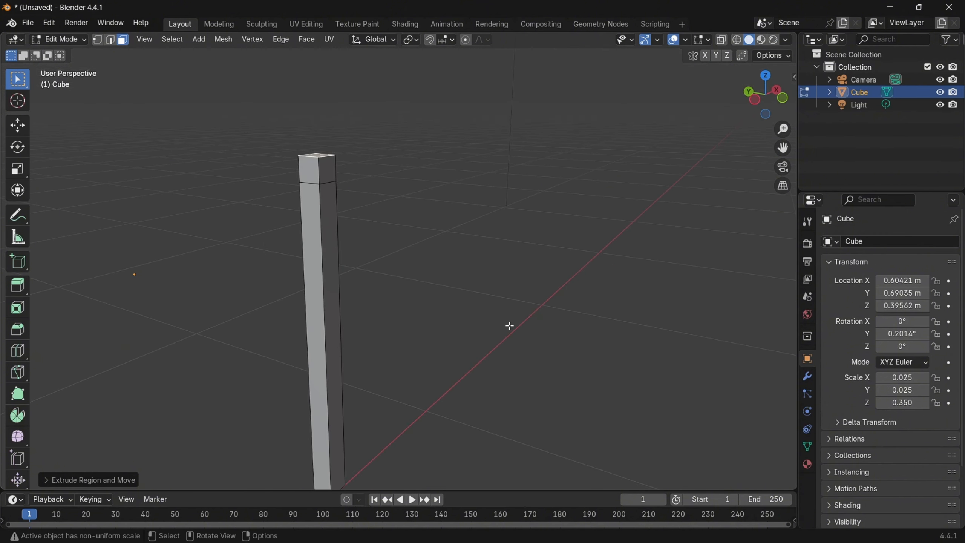
pyautogui.scroll(-2, 507, 321)
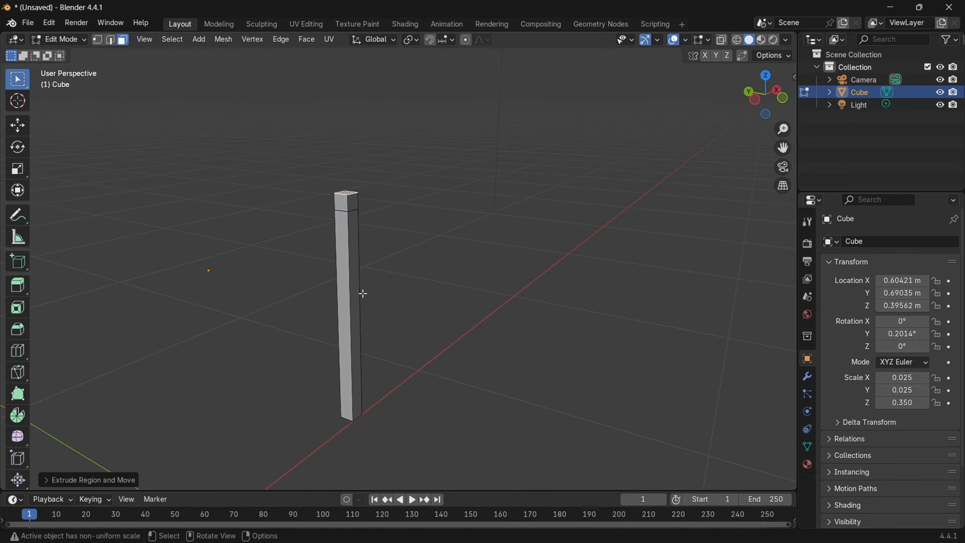
pyautogui.click(350, 314)
pyautogui.press('a')
pyautogui.click(452, 356)
pyautogui.click(343, 300)
pyautogui.press('a')
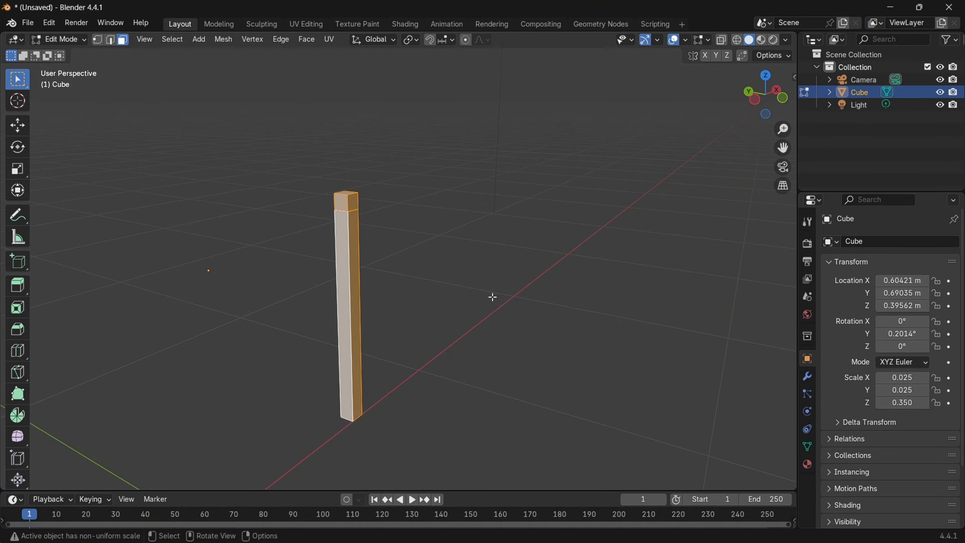
# Try extruding one side face of the top block outward about 0.55 m, and undo the extrusion.
pyautogui.click(354, 206)
pyautogui.press('e')
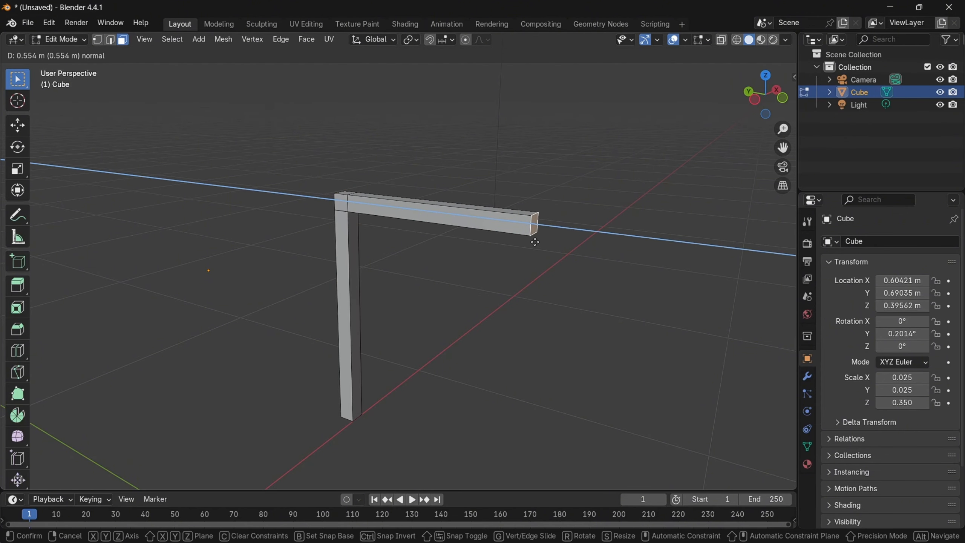
pyautogui.click(535, 241)
pyautogui.hotkey('ctrl', 'z')
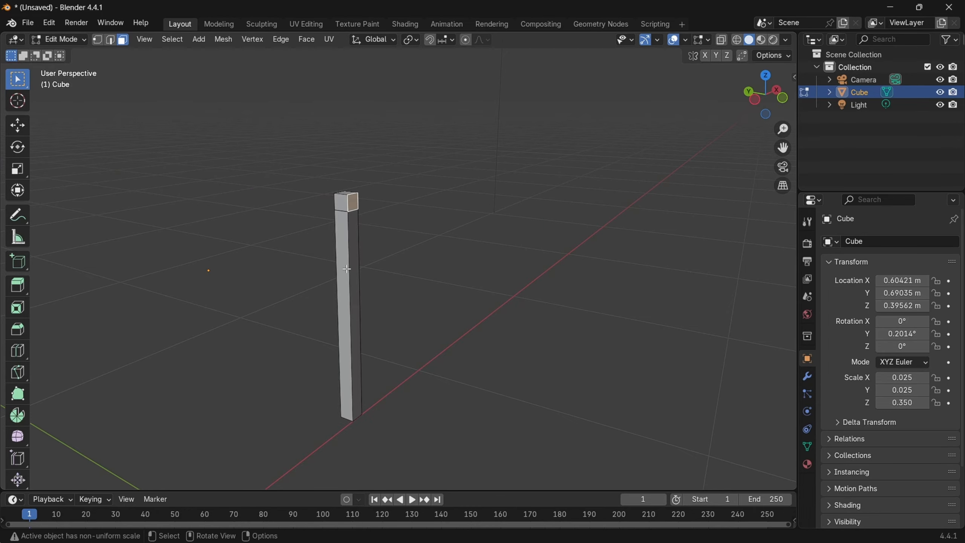
# Select the entire post mesh and, in the left orthographic view, duplicate it with the copy offset 0.7 m along the global Y axis.
pyautogui.click(347, 287)
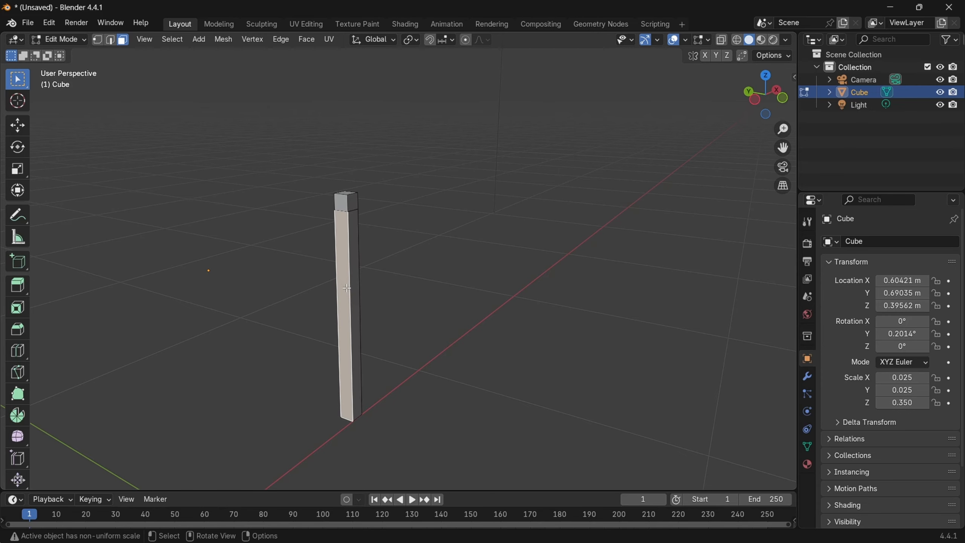
pyautogui.press('ctrl+KP_Add')
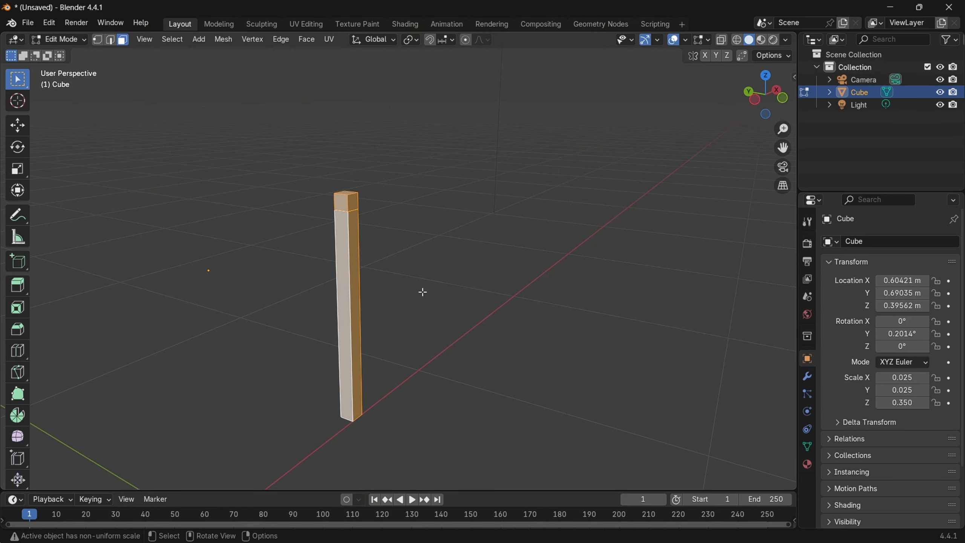
pyautogui.moveTo(413, 260); pyautogui.dragTo(450, 274, button='middle')
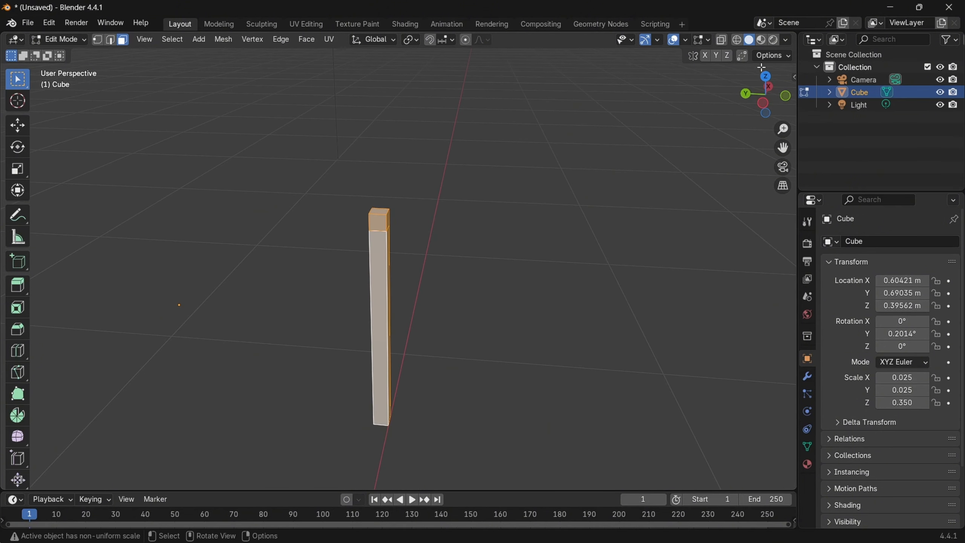
pyautogui.click(768, 100)
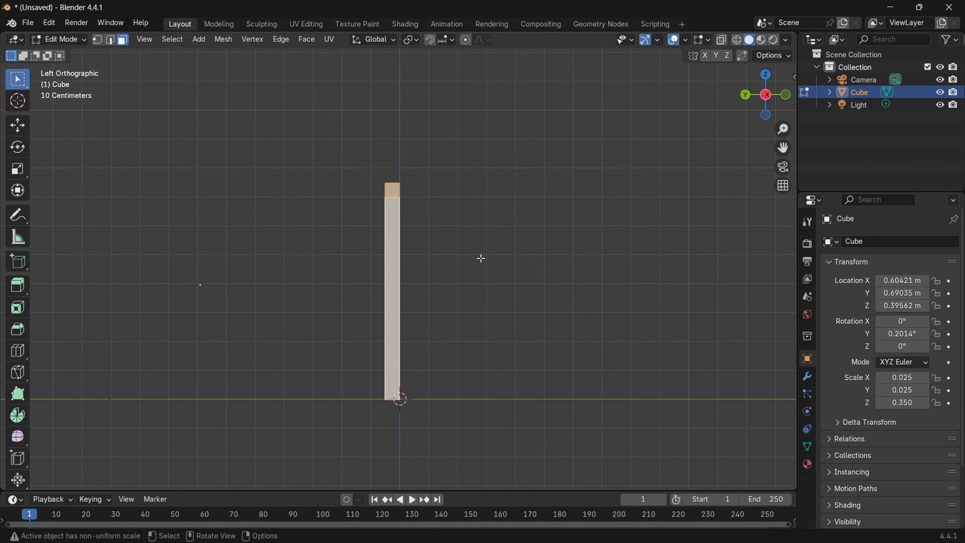
pyautogui.press('g')
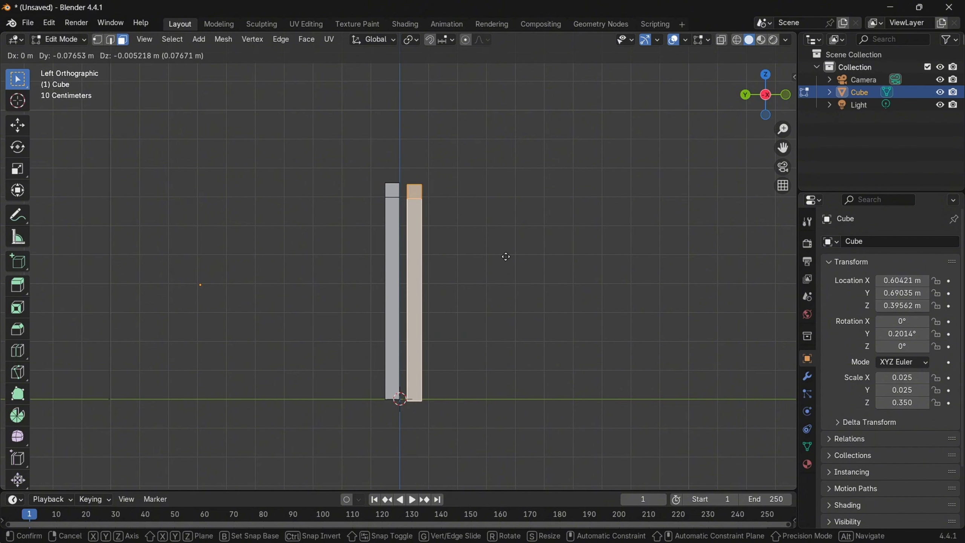
pyautogui.press('y')
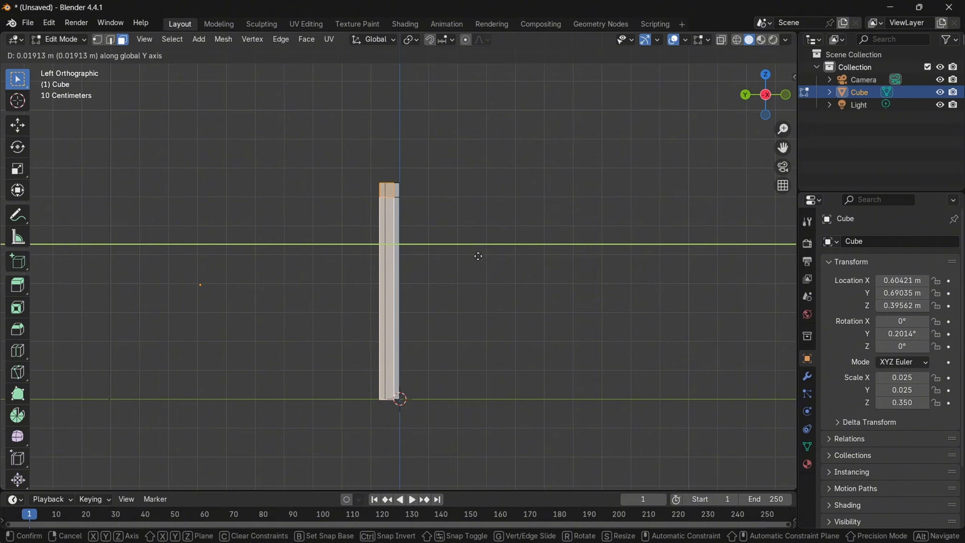
pyautogui.middleClick(478, 256)
pyautogui.moveTo(439, 256); pyautogui.dragTo(515, 254, button='middle')
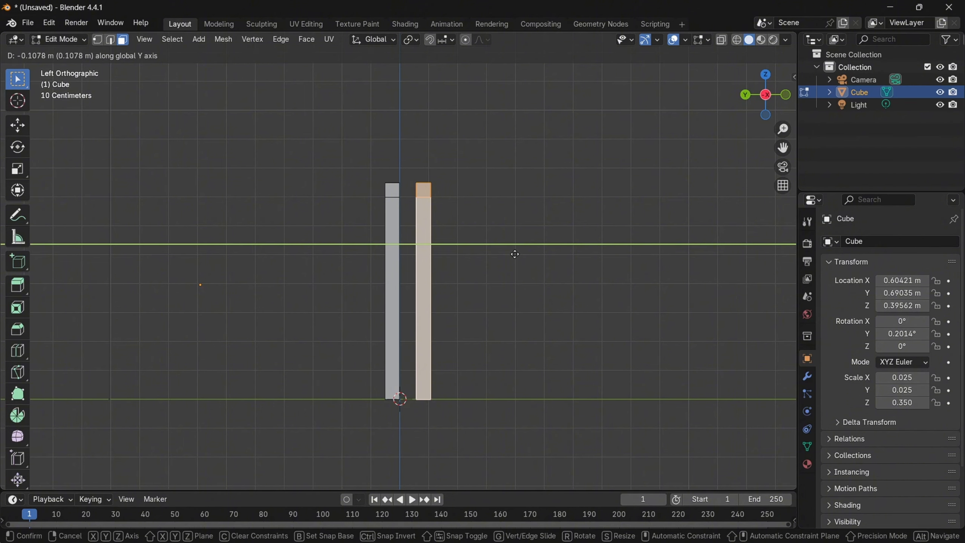
pyautogui.press('0')
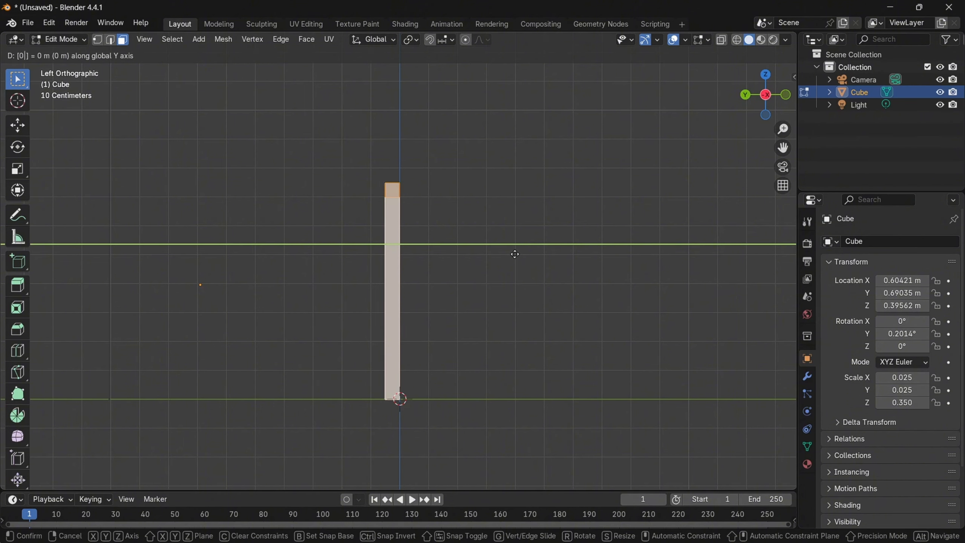
pyautogui.write('.7')
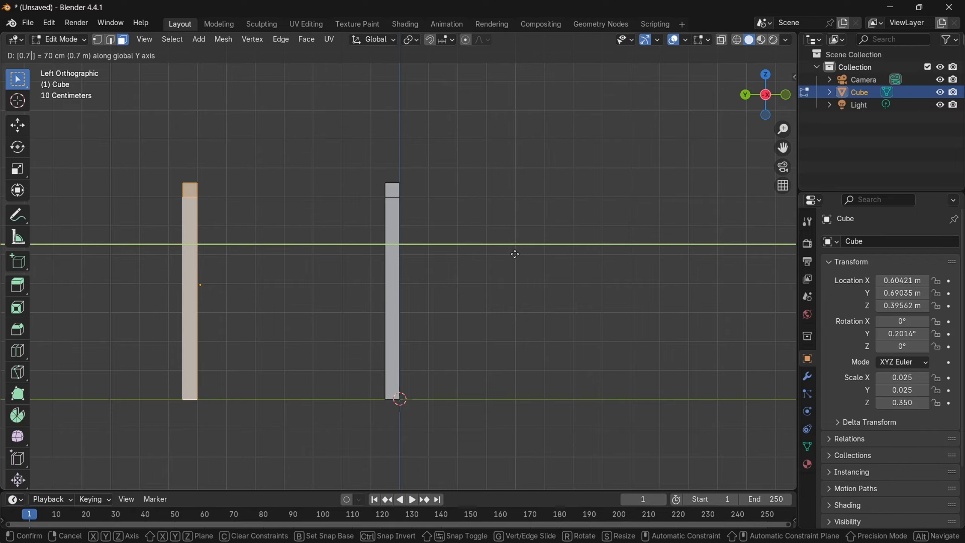
pyautogui.press('Return')
pyautogui.click(302, 247)
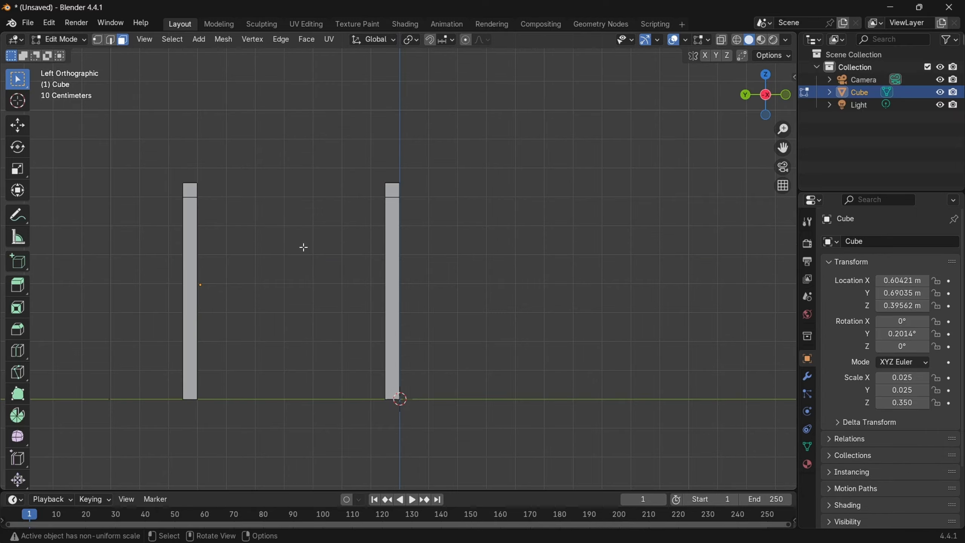
# Select the inner side faces of both posts' top blocks, the two faces that point toward each other.
pyautogui.moveTo(302, 247); pyautogui.dragTo(366, 280, button='middle')
pyautogui.scroll(5, 418, 231)
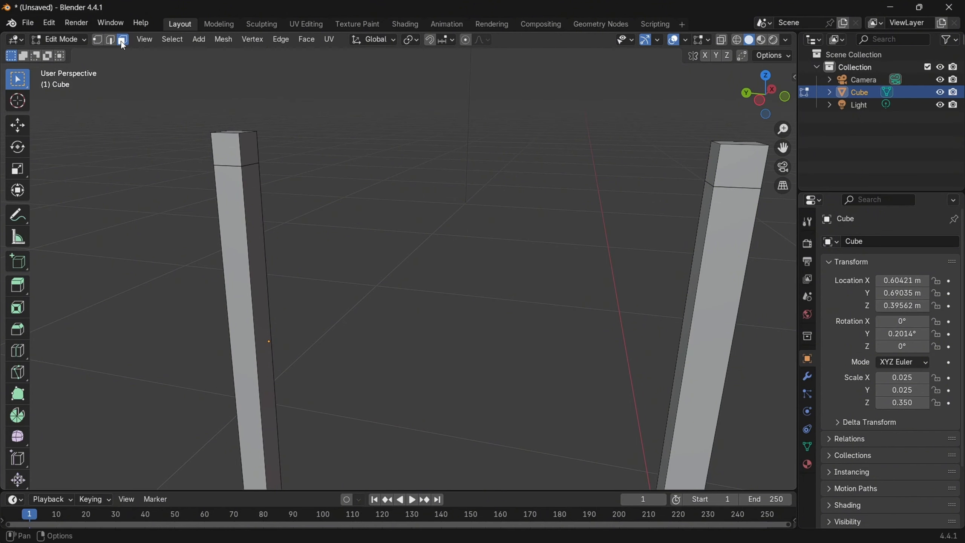
pyautogui.click(248, 146)
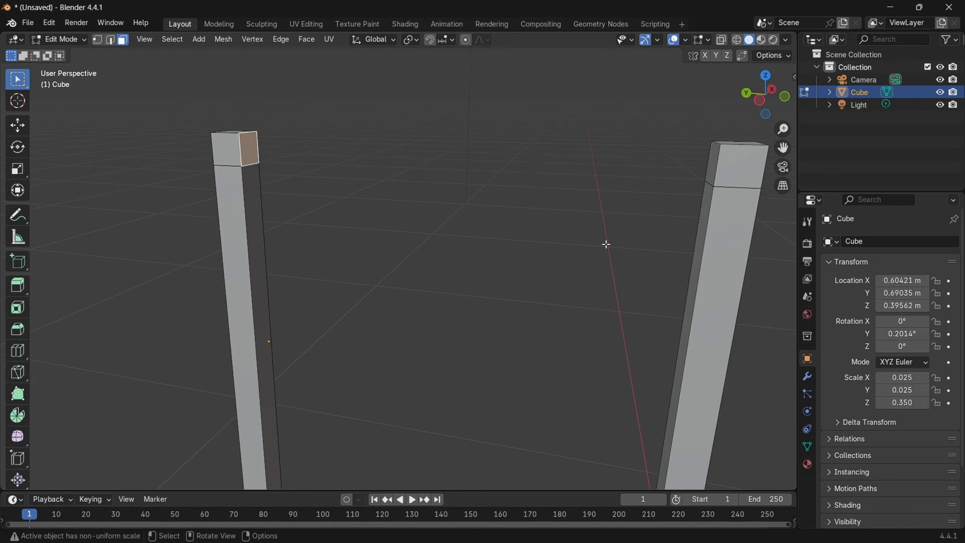
pyautogui.moveTo(605, 244); pyautogui.dragTo(601, 244, button='middle')
pyautogui.keyDown('shift'); pyautogui.click(715, 161); pyautogui.keyUp('shift')
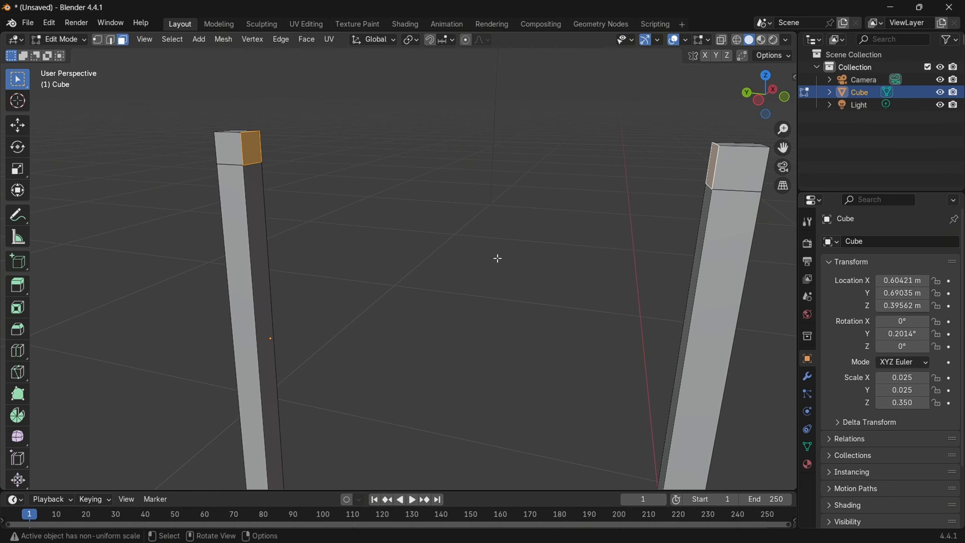
# Add the front and top faces of both top blocks to the face selection.
pyautogui.keyDown('shift'); pyautogui.click(225, 152); pyautogui.keyUp('shift')
pyautogui.keyDown('shift'); pyautogui.click(746, 163); pyautogui.keyUp('shift')
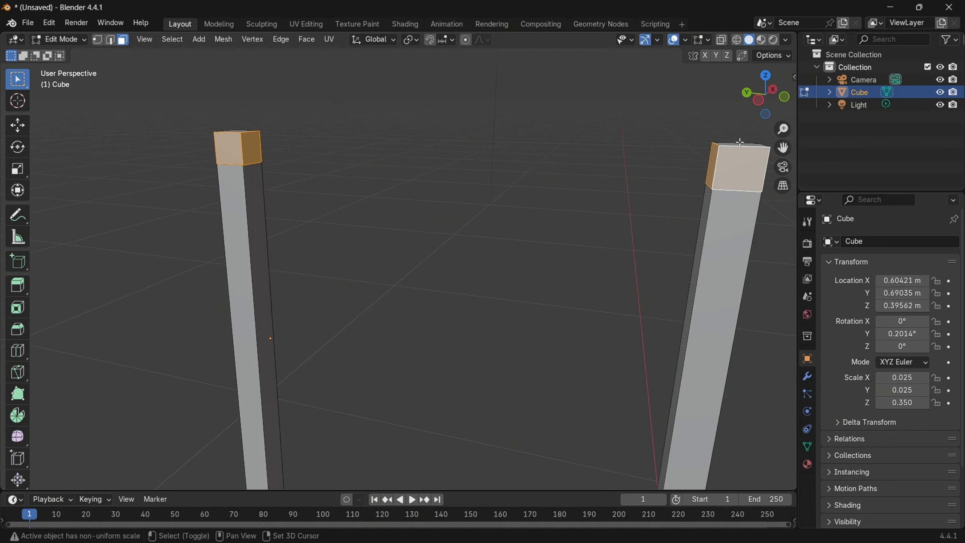
pyautogui.moveTo(553, 201); pyautogui.dragTo(485, 231, button='middle')
pyautogui.keyDown('shift'); pyautogui.click(240, 122); pyautogui.keyUp('shift')
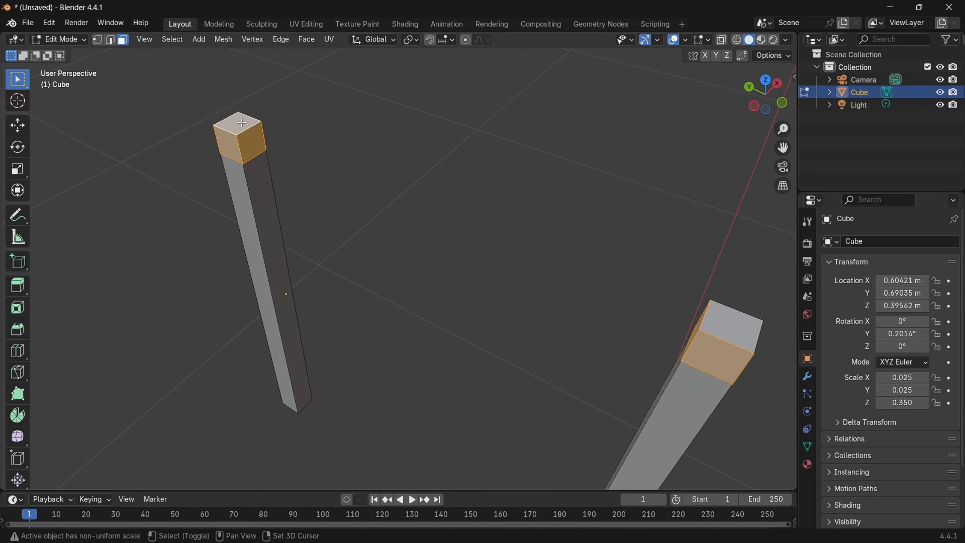
pyautogui.keyDown('shift'); pyautogui.click(729, 324); pyautogui.keyUp('shift')
# Deselect the front and top faces of both blocks, keeping only the two facing inner faces selected.
pyautogui.keyDown('shift'); pyautogui.click(730, 323); pyautogui.keyUp('shift')
pyautogui.keyDown('shift'); pyautogui.click(724, 358); pyautogui.keyUp('shift')
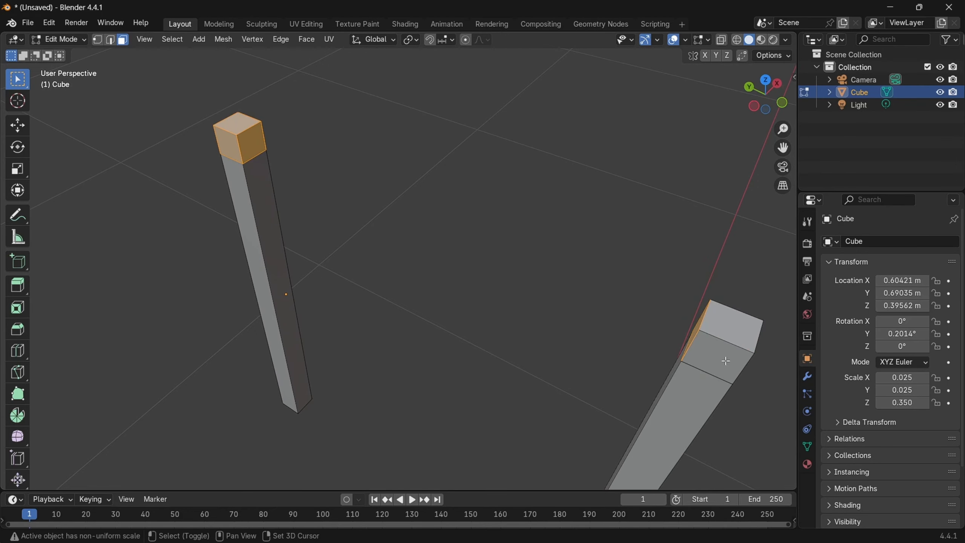
pyautogui.keyDown('shift'); pyautogui.click(221, 137); pyautogui.keyUp('shift')
pyautogui.keyDown('shift'); pyautogui.click(223, 139); pyautogui.keyUp('shift')
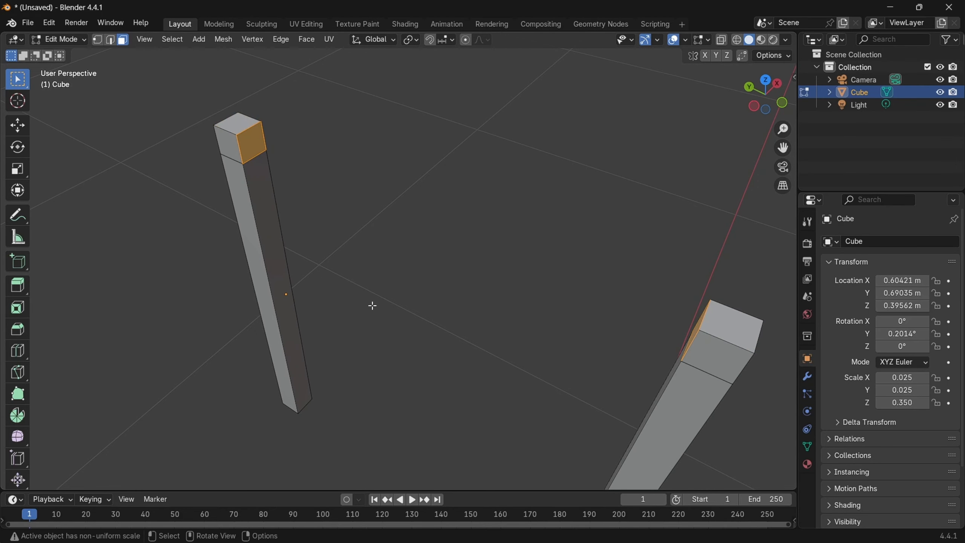
pyautogui.moveTo(370, 304); pyautogui.dragTo(409, 234, button='middle')
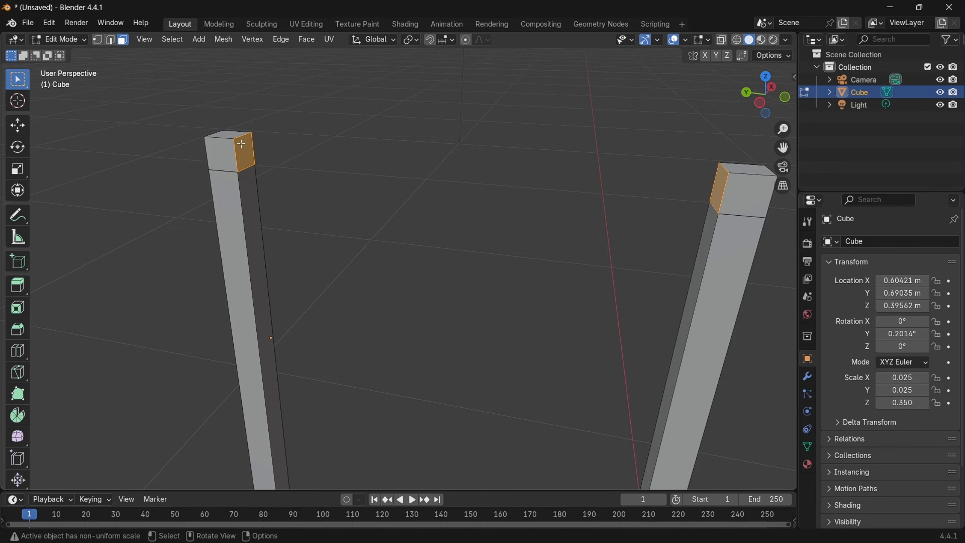
# Bridge the two facing inner faces of the posts' top blocks into a connecting beam, and clear the selection.
pyautogui.hotkey('ctrl', 'f')
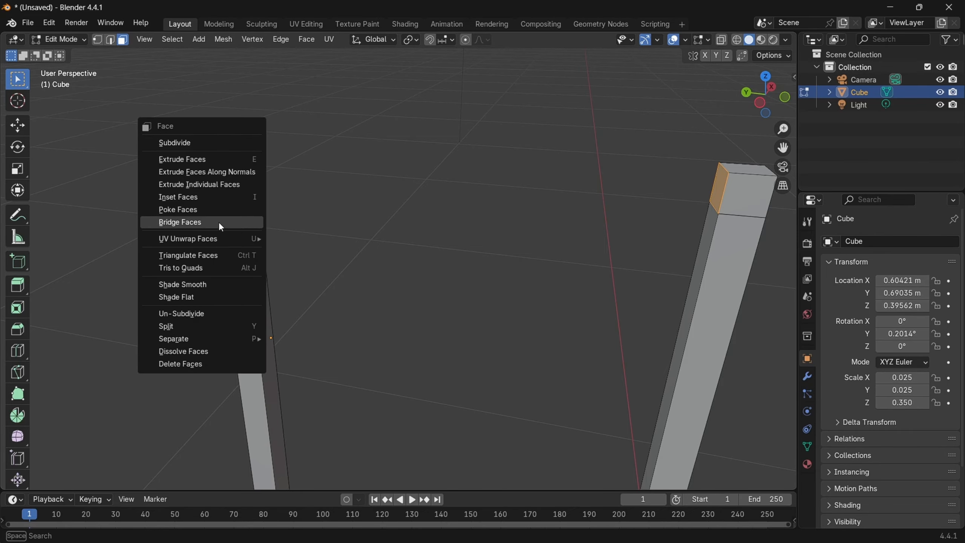
pyautogui.click(190, 223)
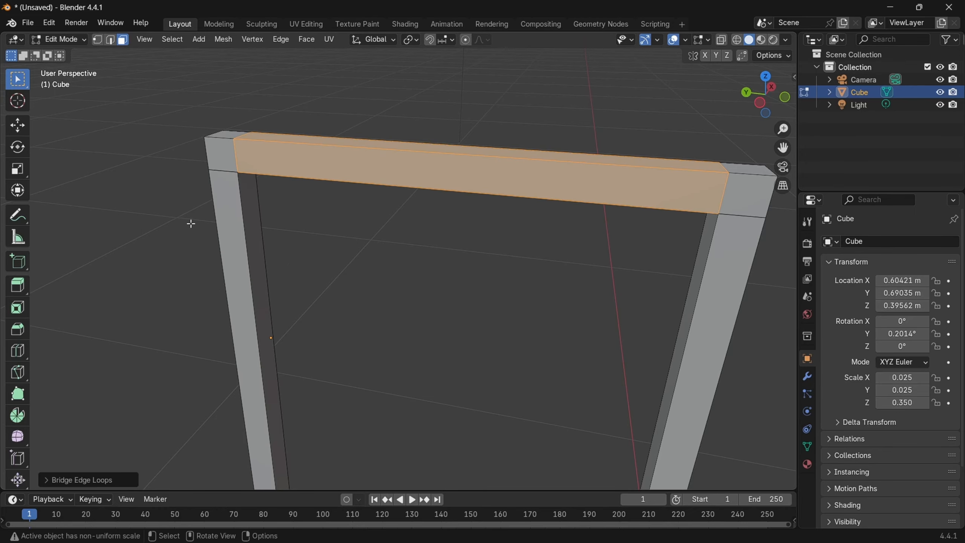
pyautogui.moveTo(487, 337); pyautogui.dragTo(470, 325, button='middle')
pyautogui.click(470, 325)
pyautogui.scroll(-4, 431, 359)
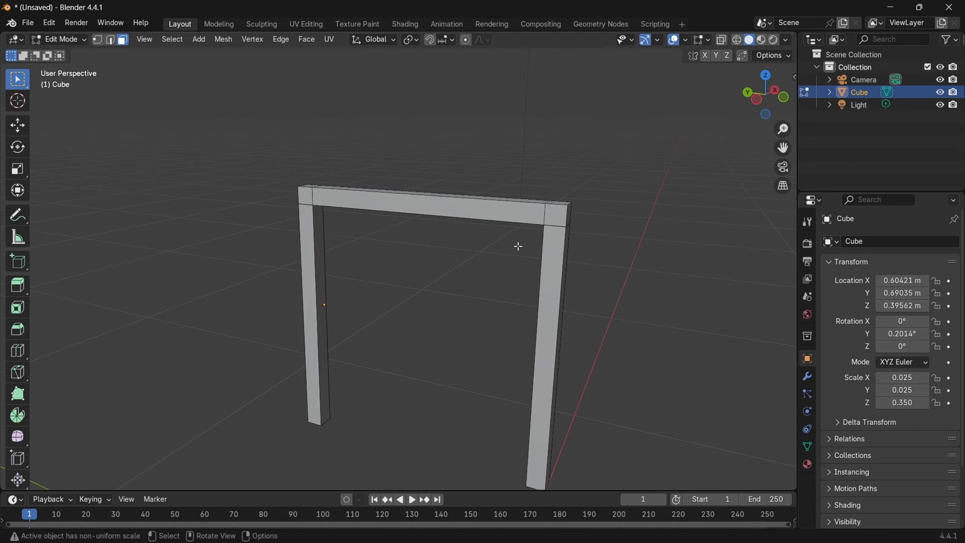
# Try to extrude the outer side faces of the beam and both corner blocks 1.4 m along the global X axis.
pyautogui.click(564, 223)
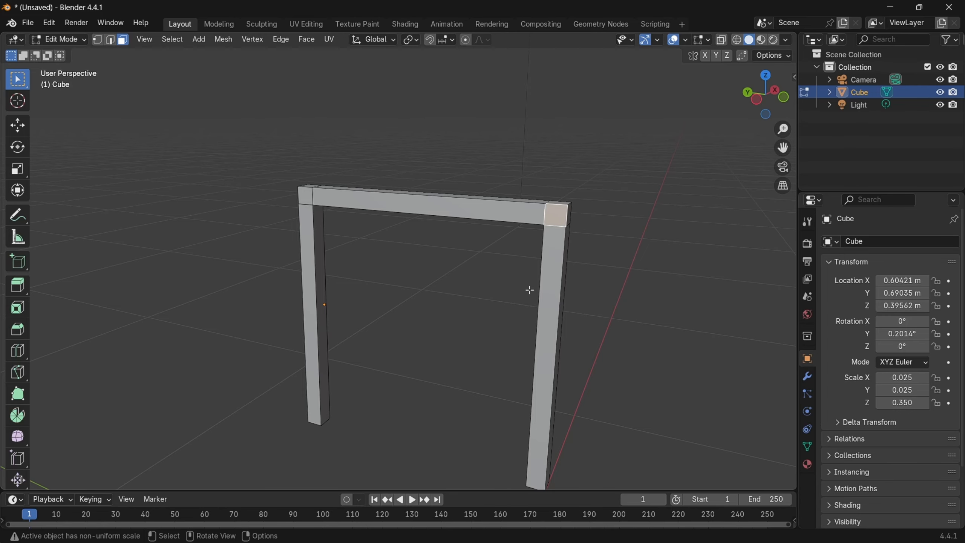
pyautogui.click(308, 195)
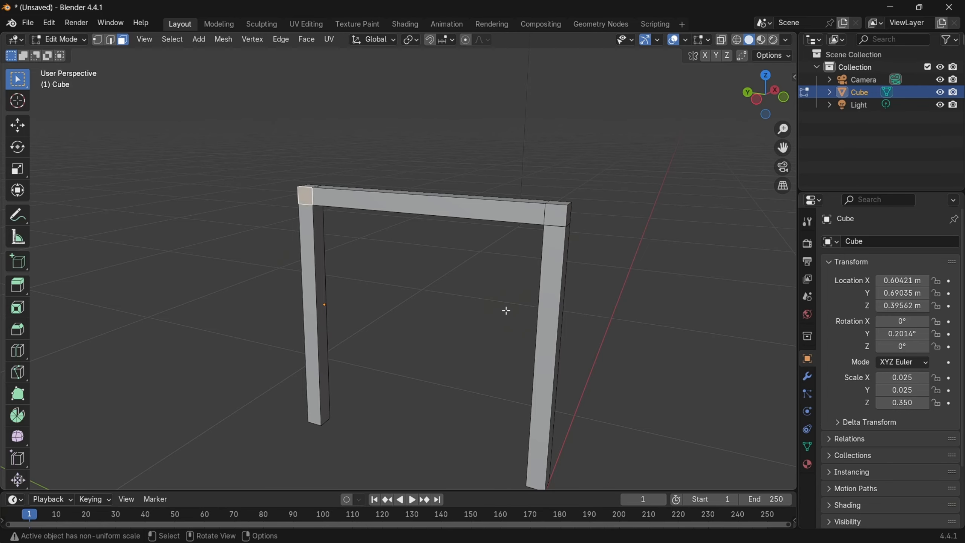
pyautogui.keyDown('ctrl'); pyautogui.click(561, 218); pyautogui.keyUp('ctrl')
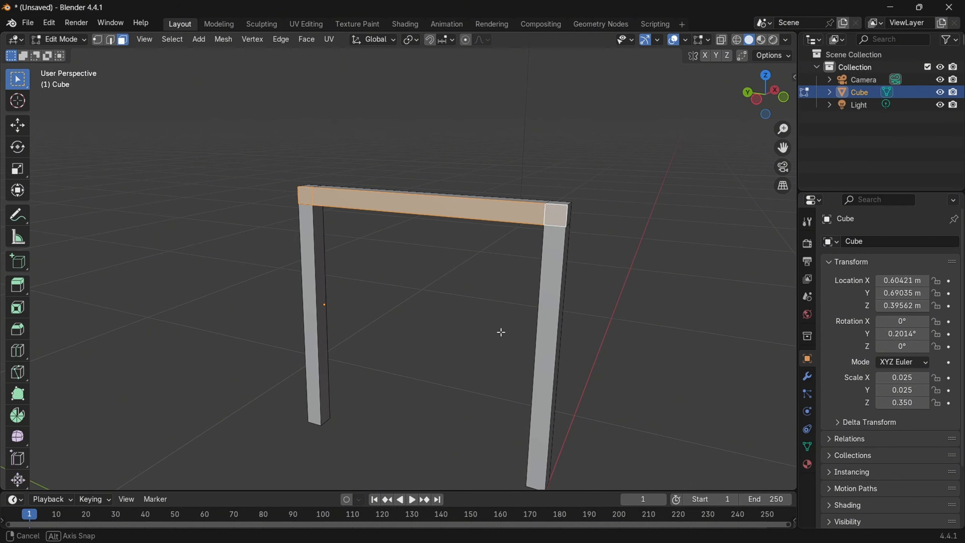
pyautogui.moveTo(500, 334); pyautogui.dragTo(448, 345, button='middle')
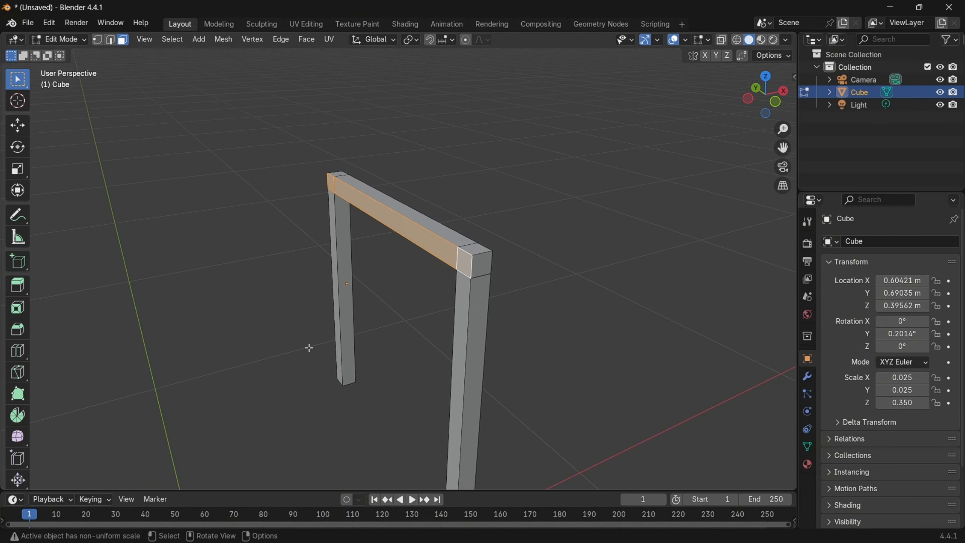
pyautogui.press('e')
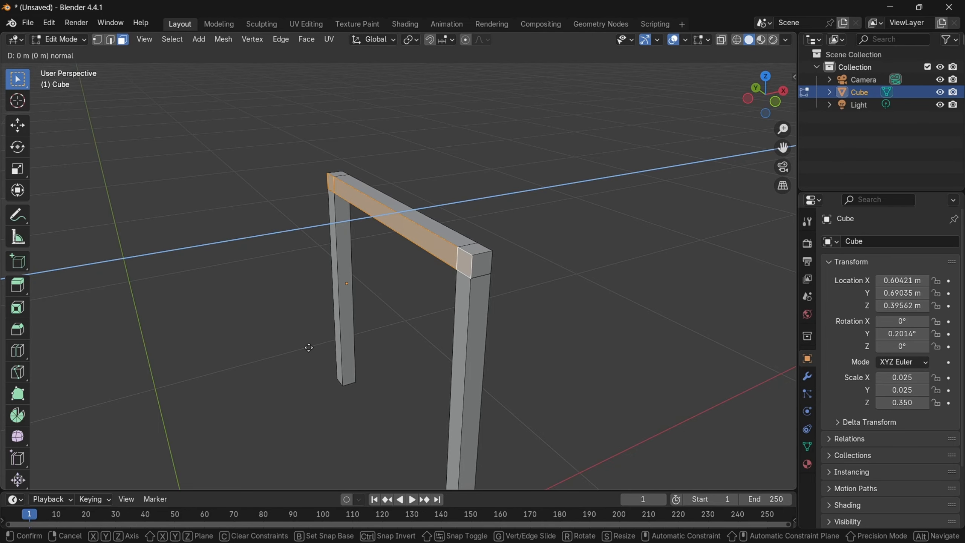
pyautogui.press('z')
pyautogui.press('x')
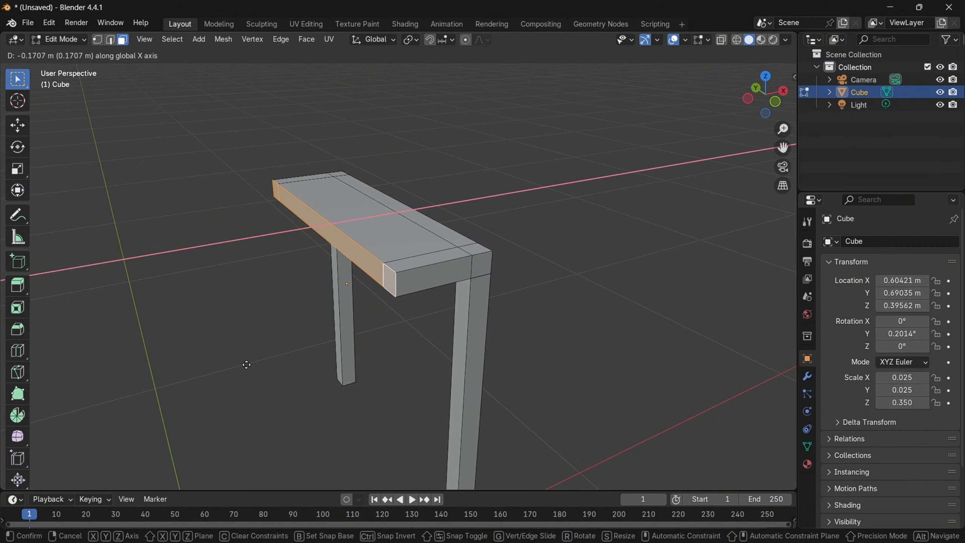
pyautogui.write('1.4')
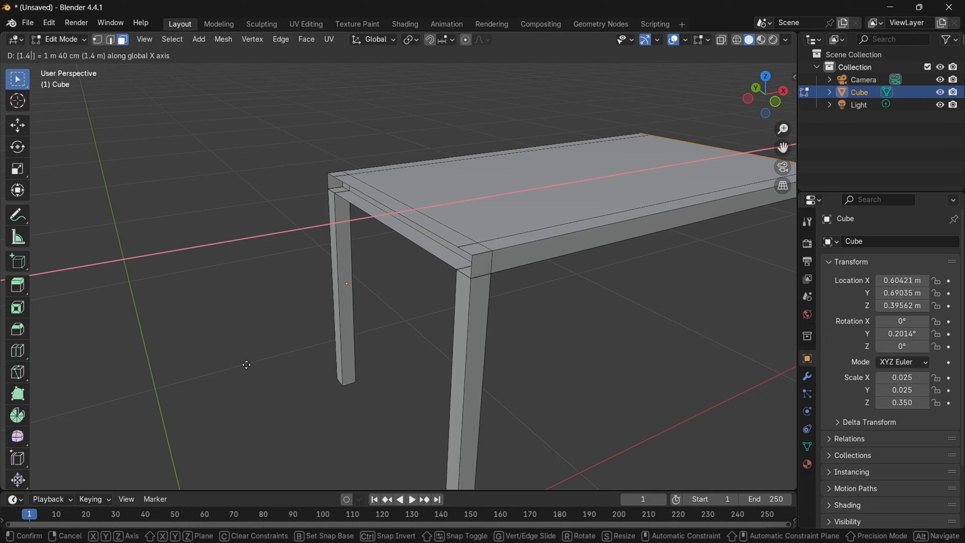
pyautogui.press('Escape')
pyautogui.click(412, 308)
# Select the positive-X side faces of the beam and both corner blocks, and extrude them 1.4 m along the global X axis.
pyautogui.moveTo(411, 309); pyautogui.dragTo(280, 284, button='middle')
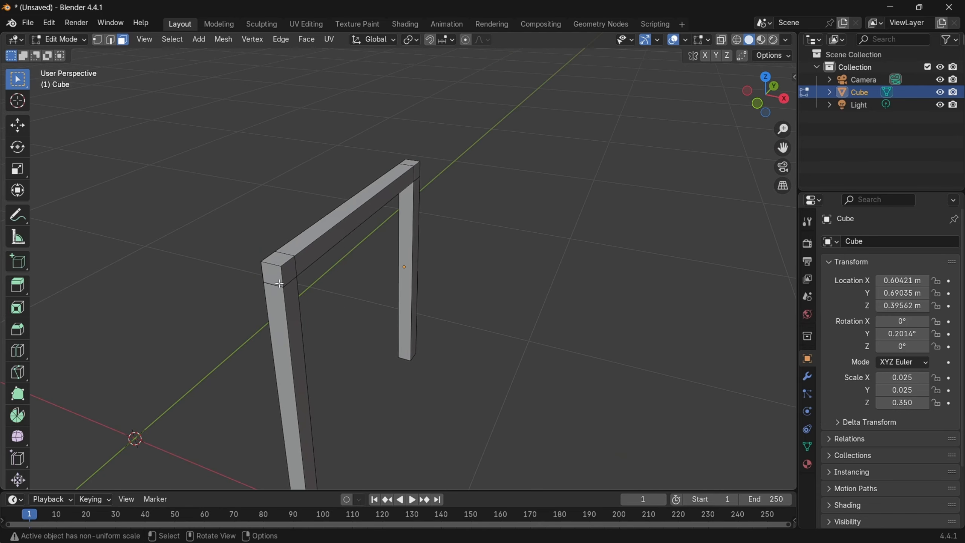
pyautogui.keyDown('shift'); pyautogui.click(283, 274); pyautogui.keyUp('shift')
pyautogui.keyDown('shift'); pyautogui.click(377, 209); pyautogui.keyUp('shift')
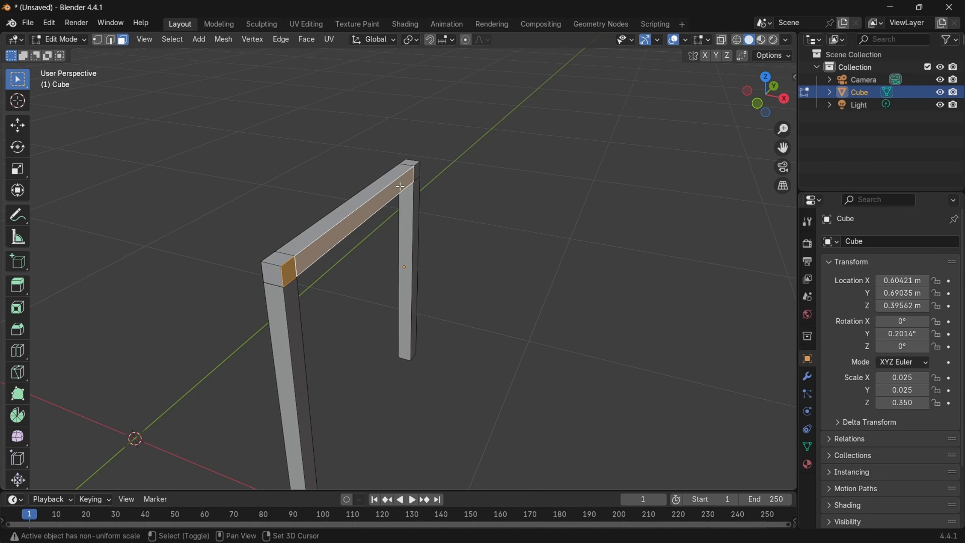
pyautogui.keyDown('shift'); pyautogui.click(415, 171); pyautogui.keyUp('shift')
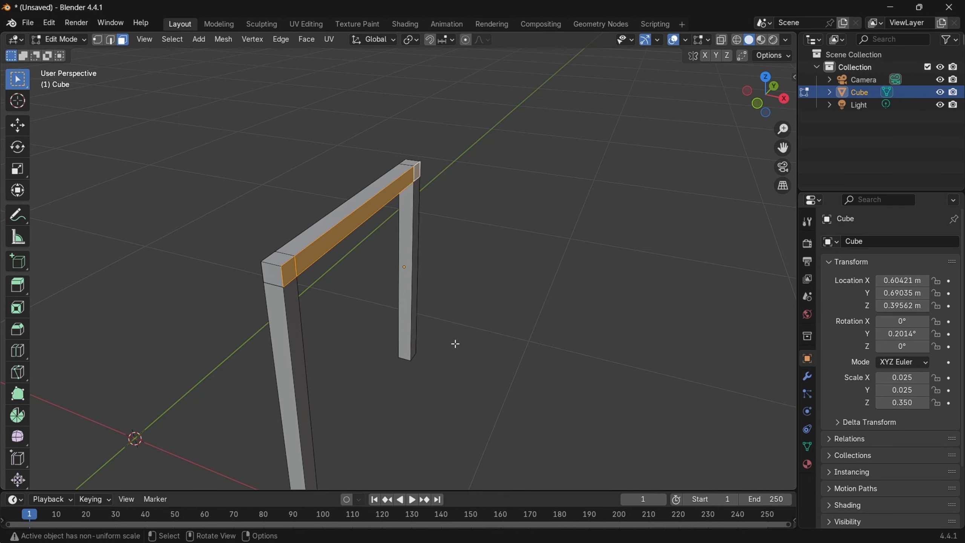
pyautogui.press('e')
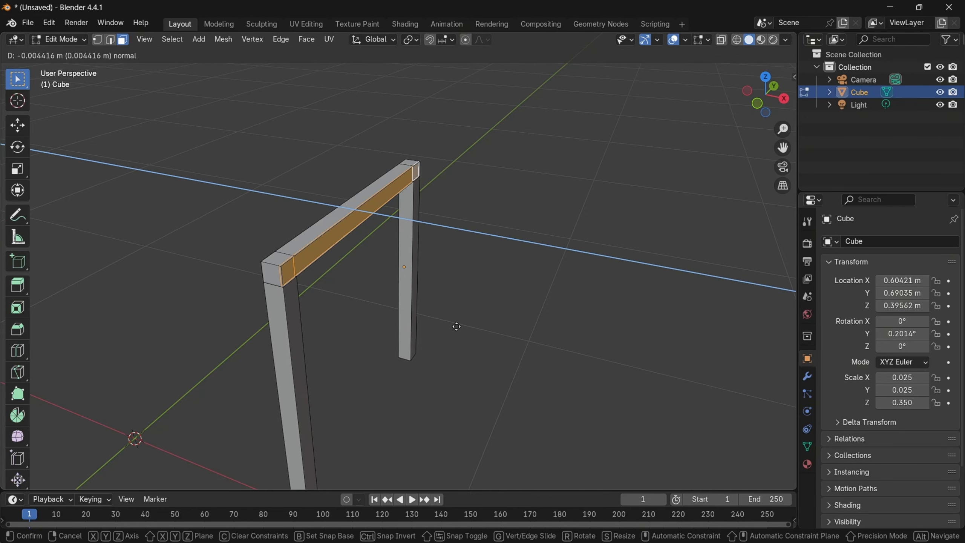
pyautogui.write('x')
pyautogui.write('1')
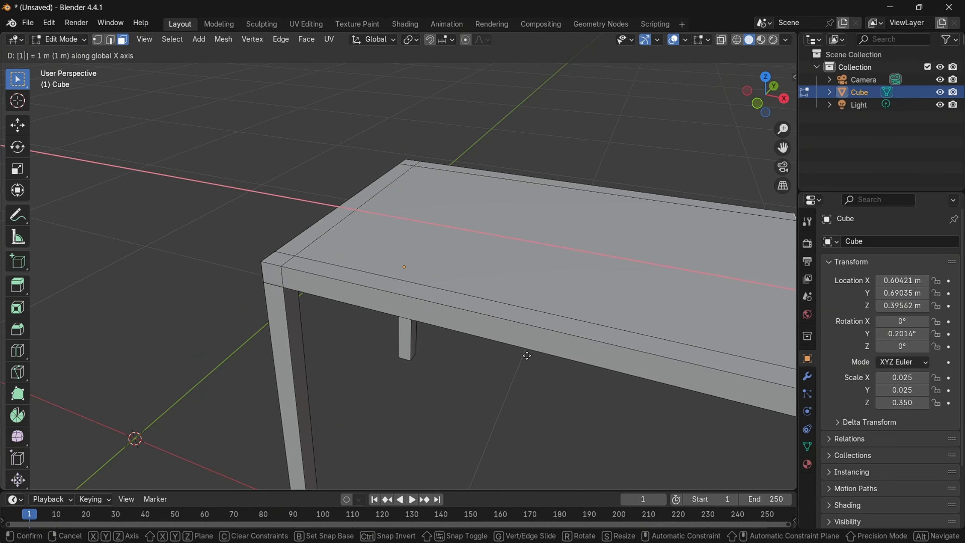
pyautogui.press('Return')
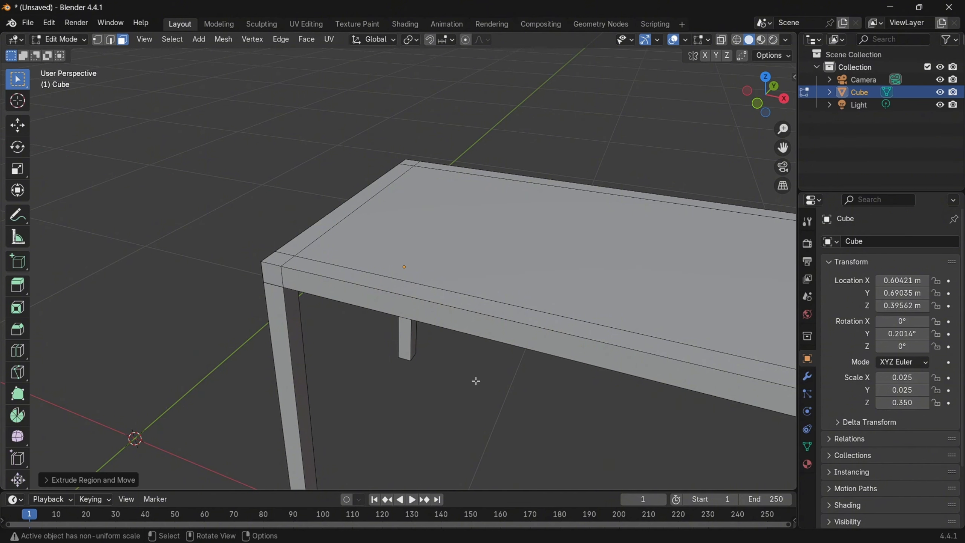
# Inspect the extruded tabletop from below and above, and undo the extrusion back to the two-post frame.
pyautogui.moveTo(473, 381); pyautogui.dragTo(385, 322, button='middle')
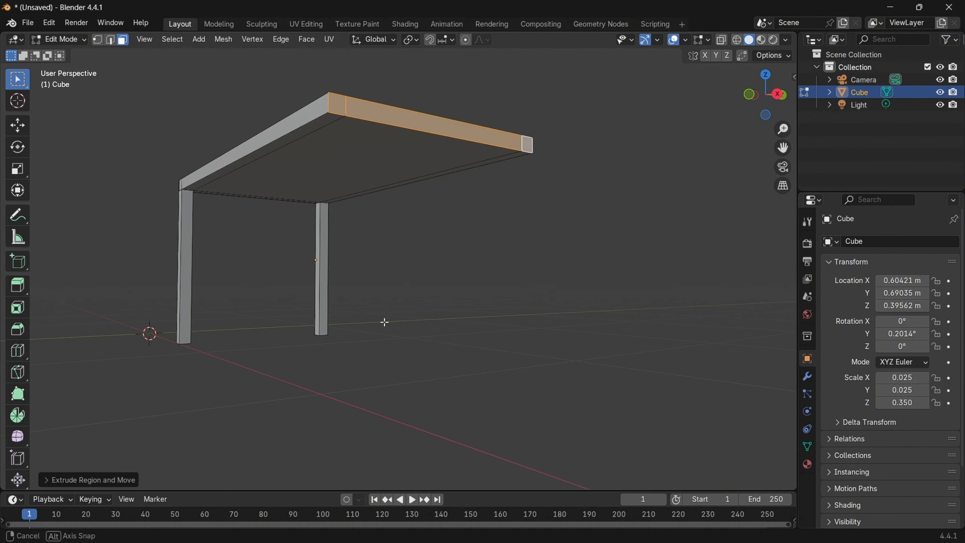
pyautogui.click(321, 297)
pyautogui.moveTo(256, 276); pyautogui.dragTo(278, 316, button='middle')
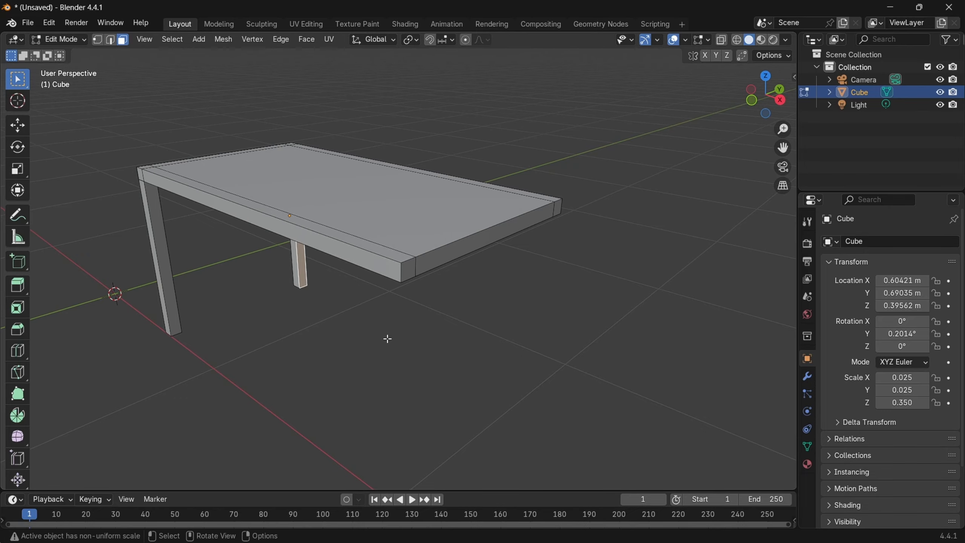
pyautogui.click(267, 337)
pyautogui.hotkey('ctrl', 'z')
pyautogui.hotkey('ctrl', 'z')
pyautogui.hotkey('ctrl', 'z')
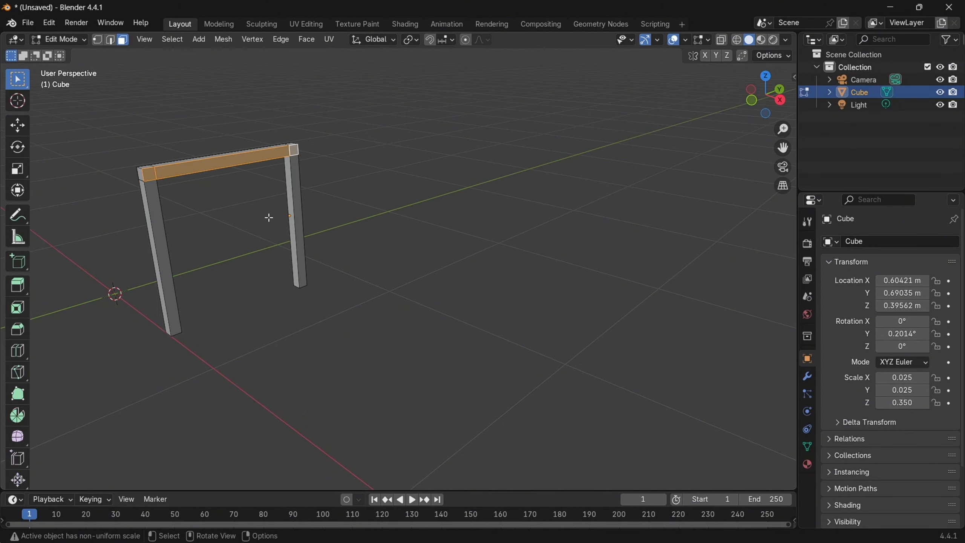
# Select the entire two-post frame and duplicate it with the copy offset 1.4 m along the global X axis.
pyautogui.click(237, 292)
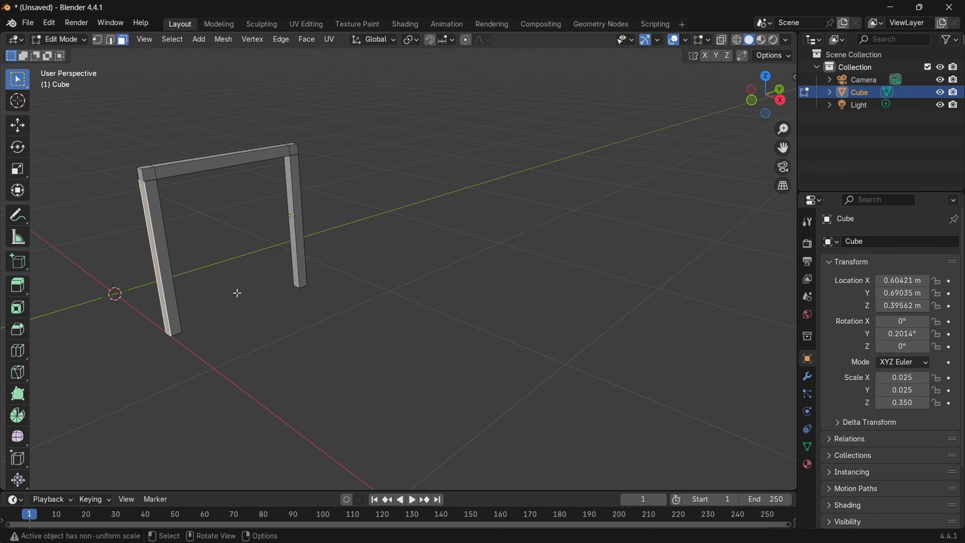
pyautogui.press('a')
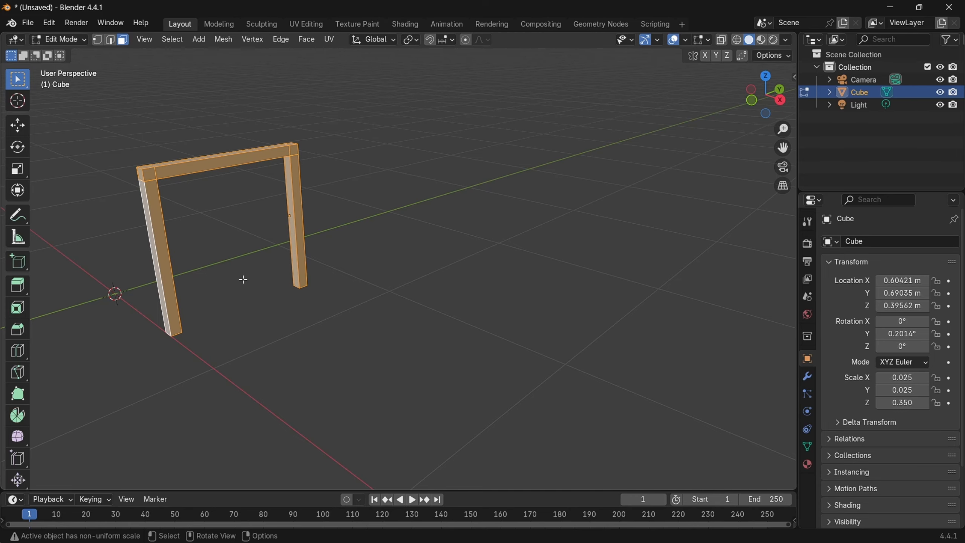
pyautogui.hotkey('shift', 'd')
pyautogui.moveTo(244, 280); pyautogui.dragTo(322, 352, button='middle')
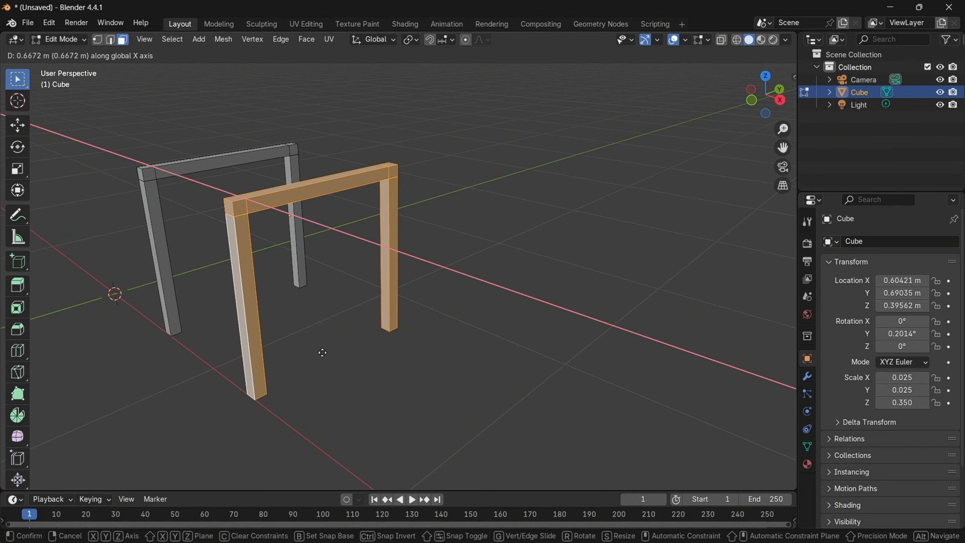
pyautogui.write('1.4')
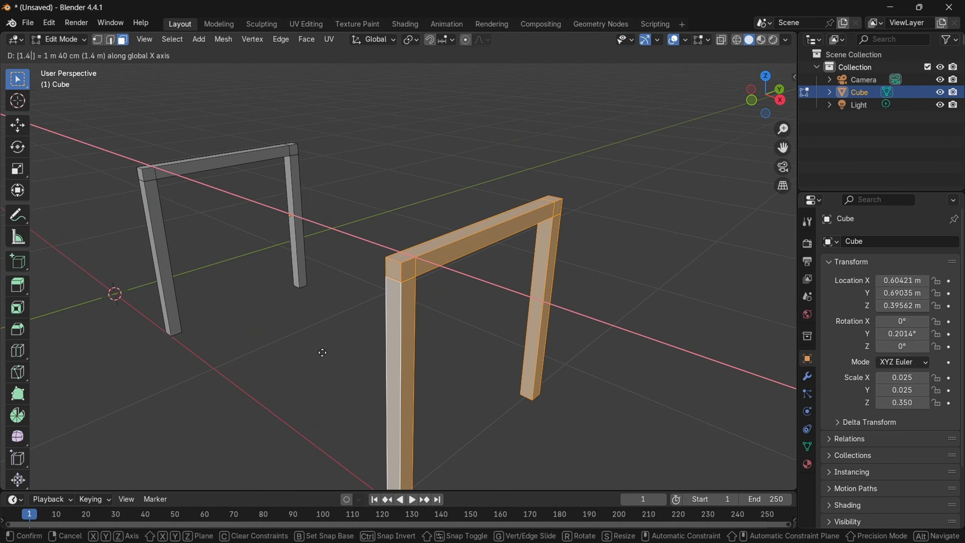
pyautogui.press('Return')
pyautogui.click(329, 352)
# Select the inward-facing side faces of the beam and corner blocks on both frames.
pyautogui.moveTo(308, 351); pyautogui.dragTo(358, 349, button='middle')
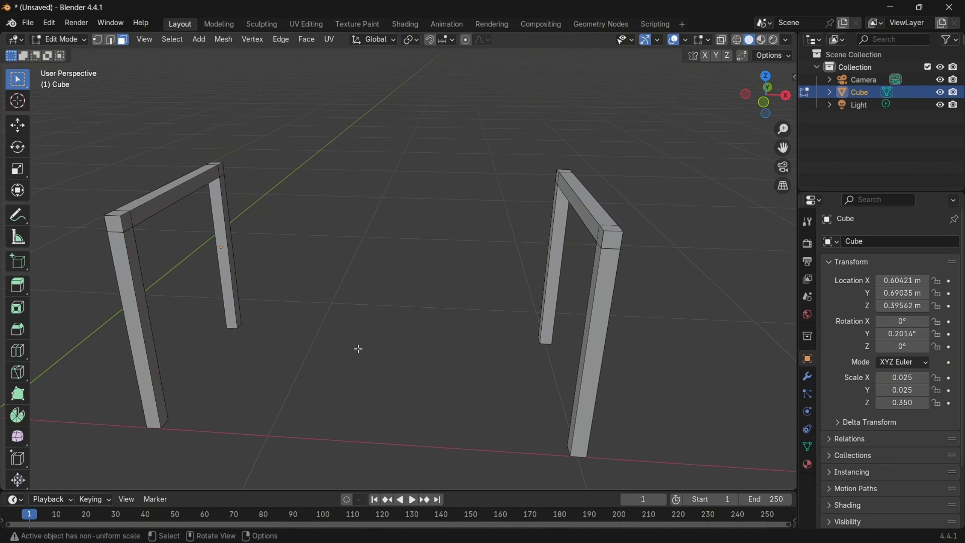
pyautogui.click(222, 169)
pyautogui.keyDown('shift'); pyautogui.click(198, 183); pyautogui.keyUp('shift')
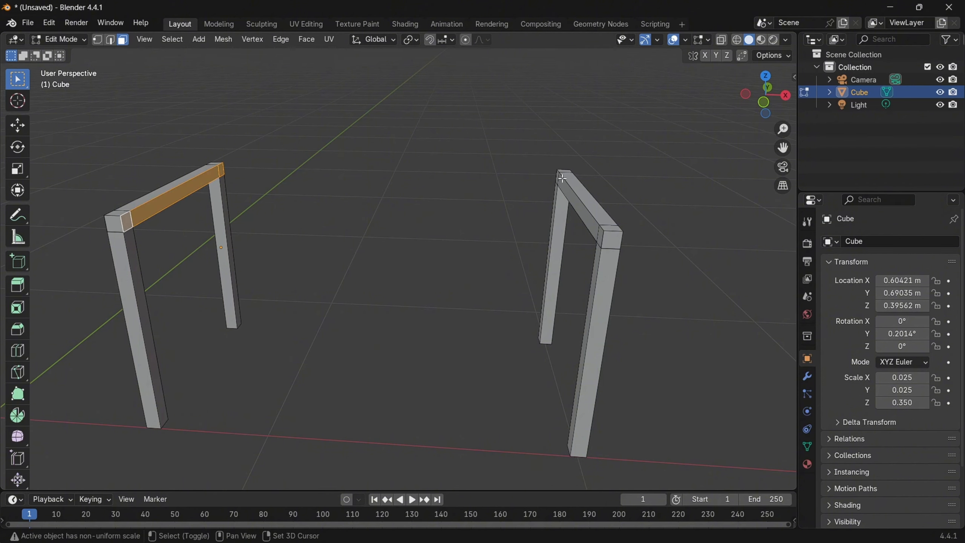
pyautogui.moveTo(562, 178)
pyautogui.mouseDown(button='middle')
pyautogui.moveTo(524, 241)
pyautogui.moveTo(554, 176)
pyautogui.mouseUp(button='middle')
pyautogui.keyDown('shift'); pyautogui.click(543, 168); pyautogui.keyUp('shift')
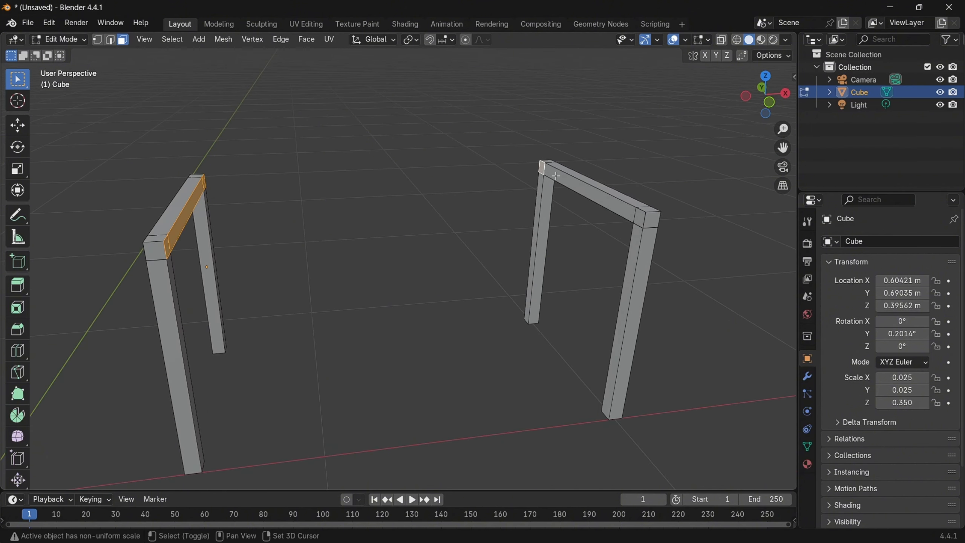
pyautogui.keyDown('shift'); pyautogui.click(556, 176); pyautogui.keyUp('shift')
pyautogui.keyDown('shift'); pyautogui.click(639, 215); pyautogui.keyUp('shift')
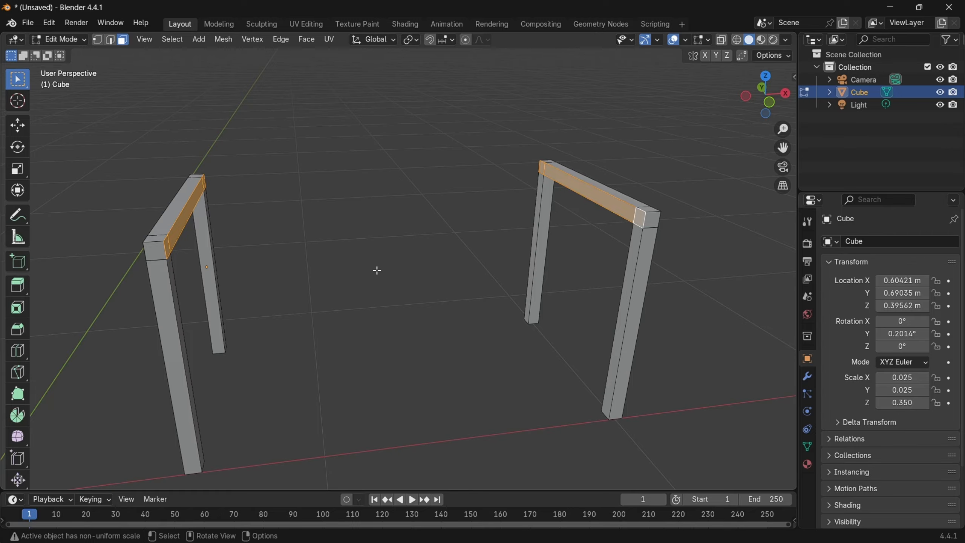
pyautogui.moveTo(377, 270); pyautogui.dragTo(327, 272, button='middle')
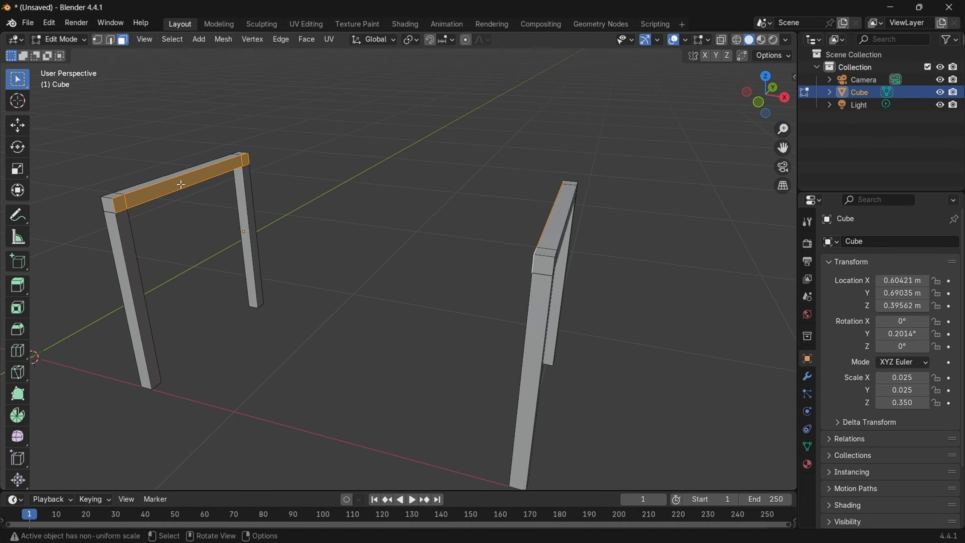
# Bridge the selected faces of the two frames to form the tabletop, and clear the selection.
pyautogui.rightClick(168, 190)
pyautogui.click(168, 189)
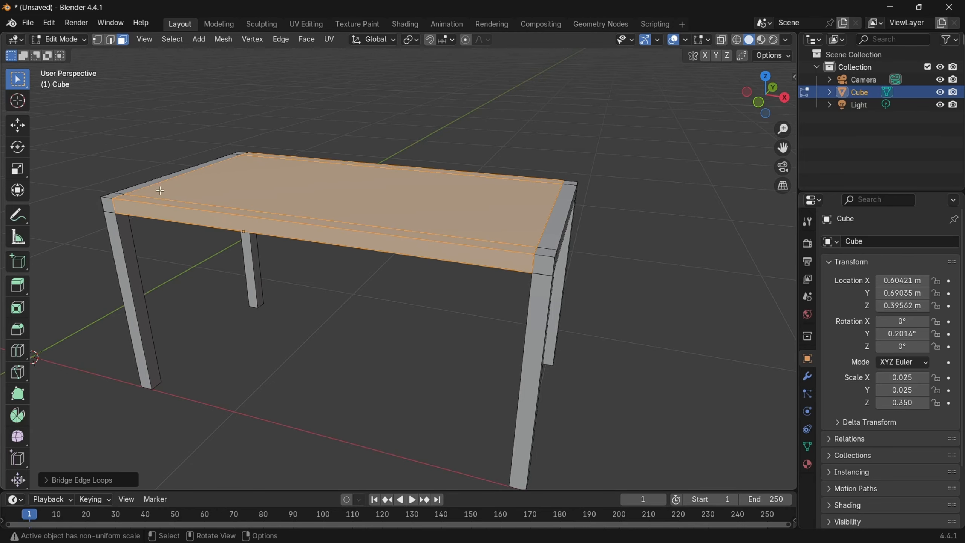
pyautogui.moveTo(375, 377); pyautogui.dragTo(295, 349, button='middle')
pyautogui.click(368, 343)
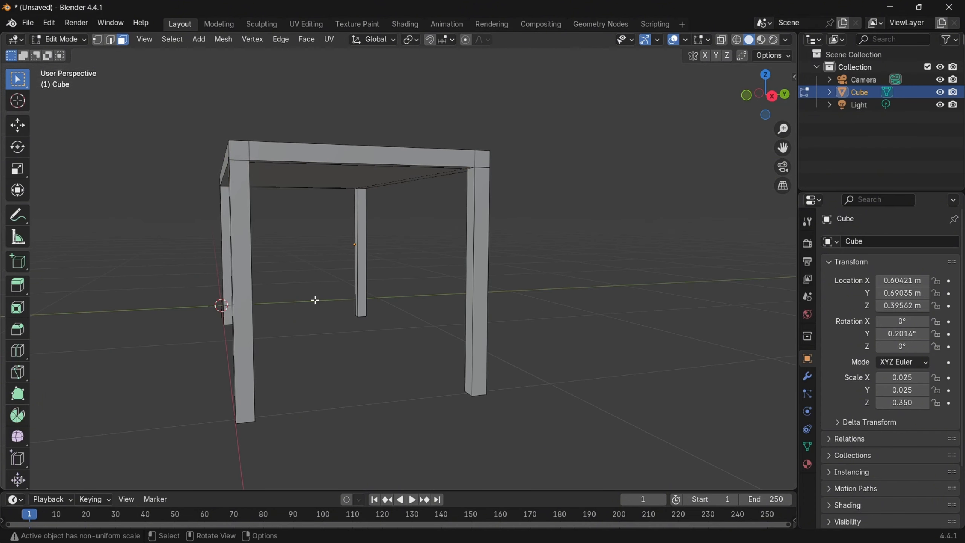
pyautogui.moveTo(314, 300); pyautogui.dragTo(406, 345, button='middle')
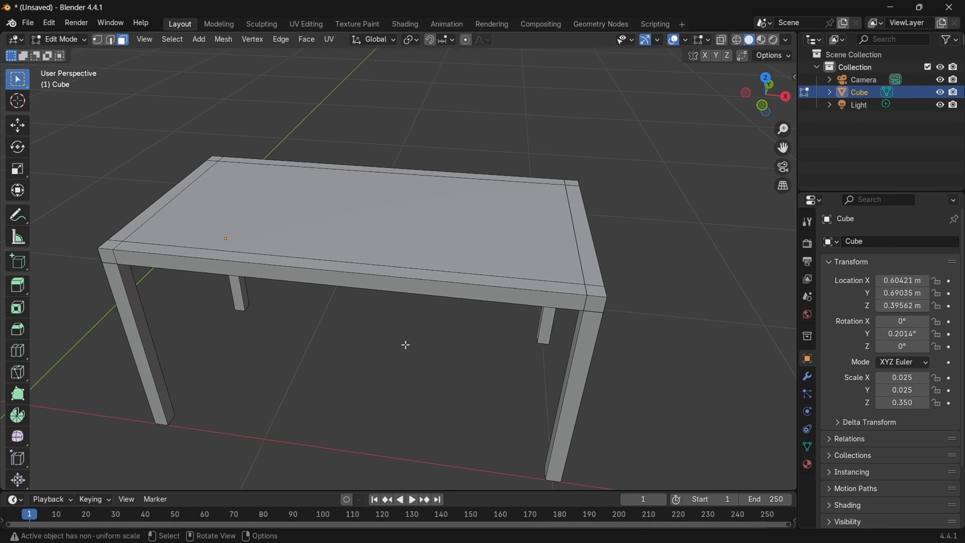
# Add a plane to the table mesh at the 3D cursor.
pyautogui.moveTo(405, 344); pyautogui.dragTo(409, 377, button='middle')
pyautogui.hotkey('shift', 'a')
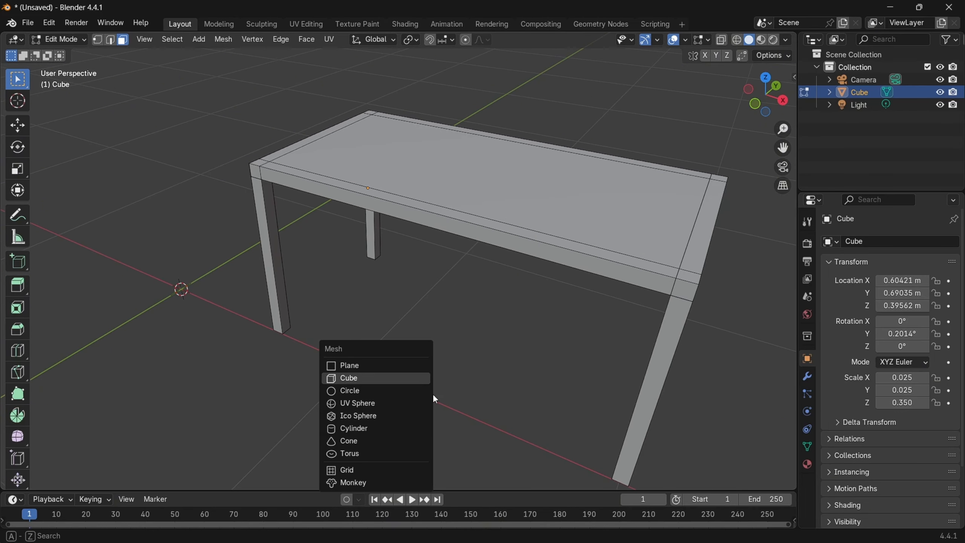
pyautogui.click(401, 367)
pyautogui.moveTo(466, 389); pyautogui.dragTo(561, 370, button='middle')
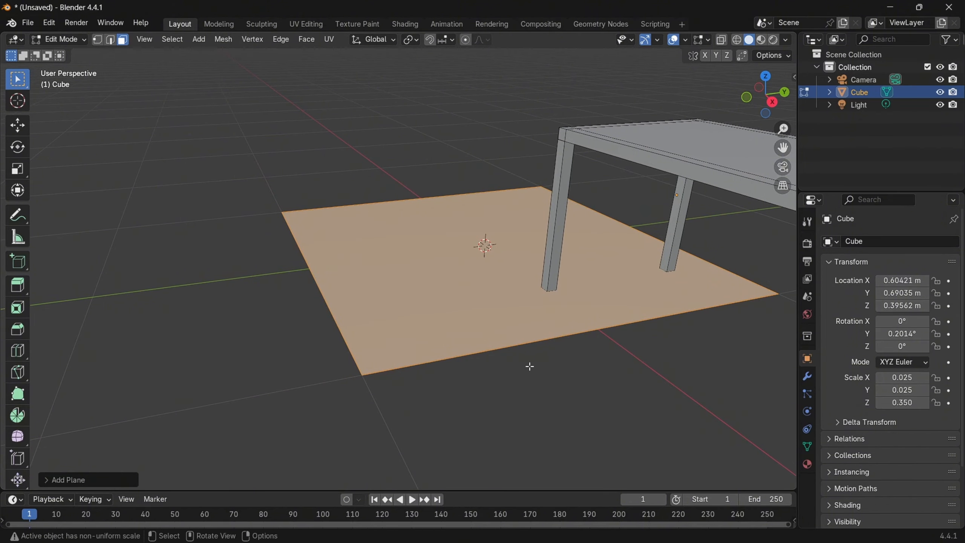
pyautogui.press('g')
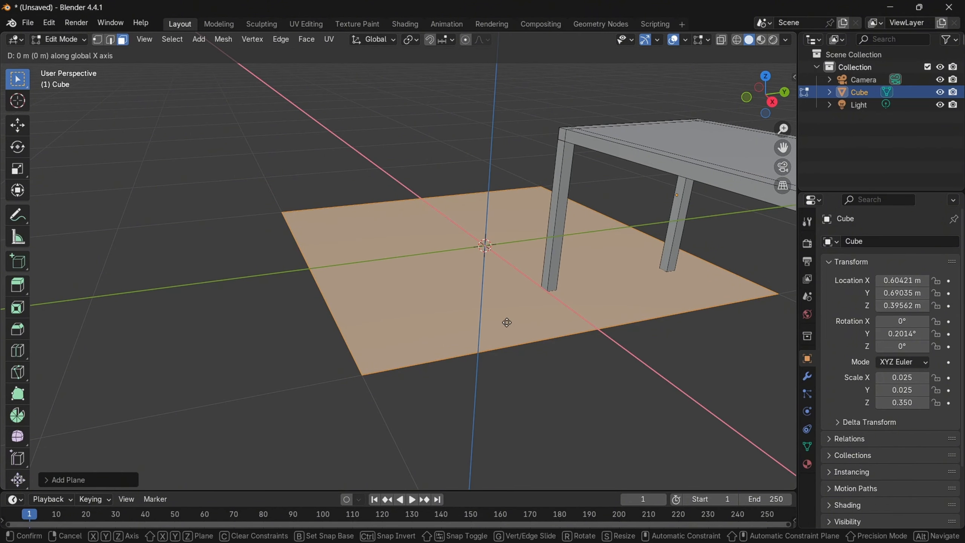
pyautogui.press('z')
pyautogui.press('y')
pyautogui.rightClick(506, 322)
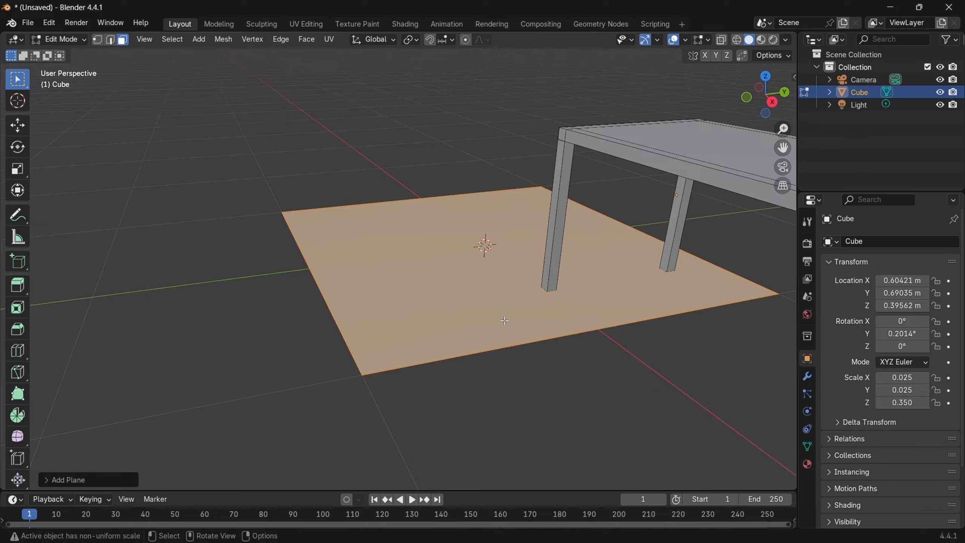
# Move the mesh plane along the global X and Y axes until it lies beneath the table, and clear the selection.
pyautogui.press('g')
pyautogui.press('x')
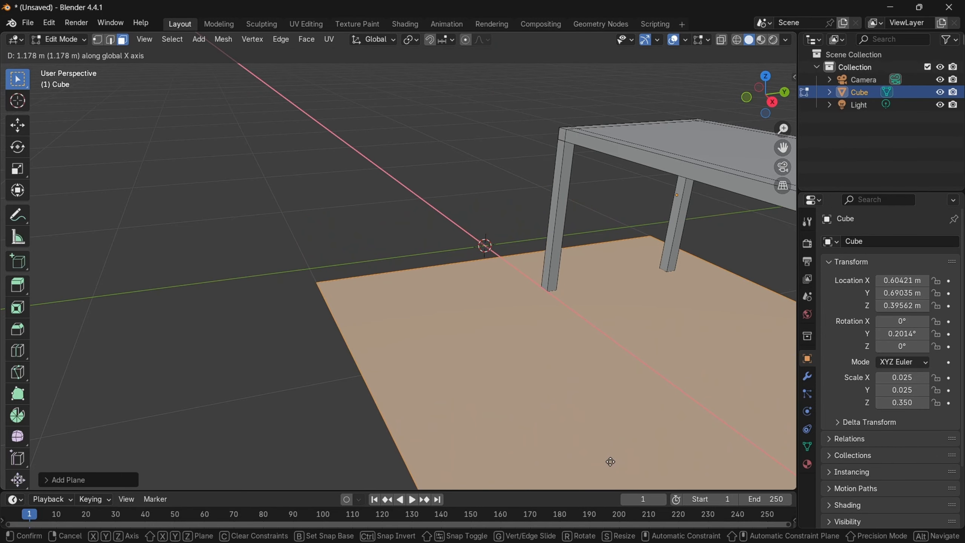
pyautogui.click(610, 461)
pyautogui.keyDown('shift'); pyautogui.moveTo(607, 406); pyautogui.dragTo(477, 392, button='middle'); pyautogui.keyUp('shift')
pyautogui.scroll(-3, 476, 393)
pyautogui.press('g')
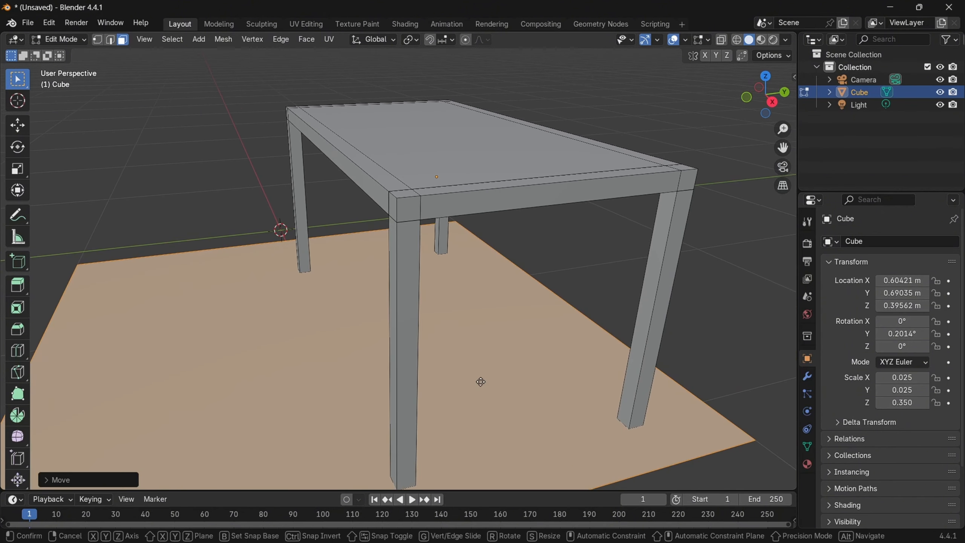
pyautogui.press('y')
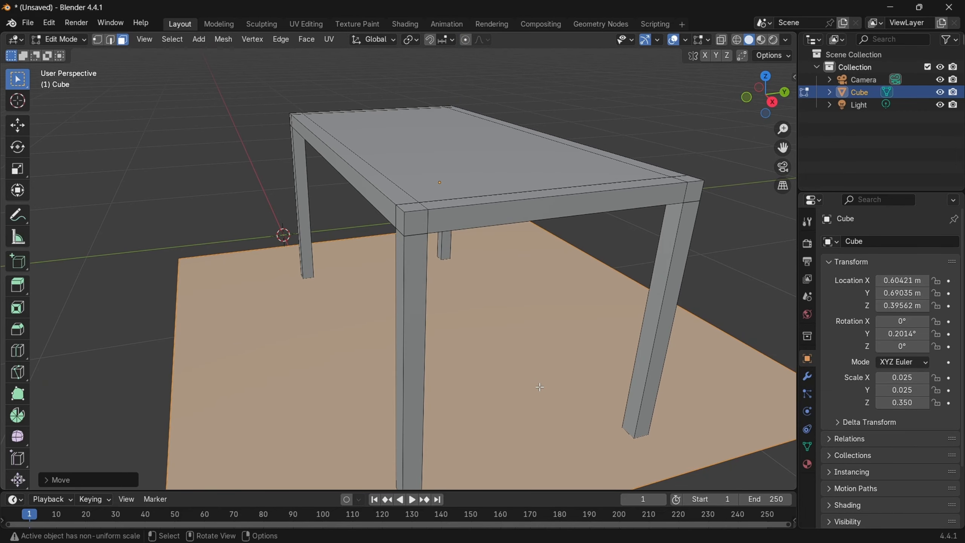
pyautogui.press('x')
pyautogui.click(549, 398)
pyautogui.moveTo(536, 403); pyautogui.dragTo(568, 409, button='middle')
pyautogui.scroll(-1, 568, 409)
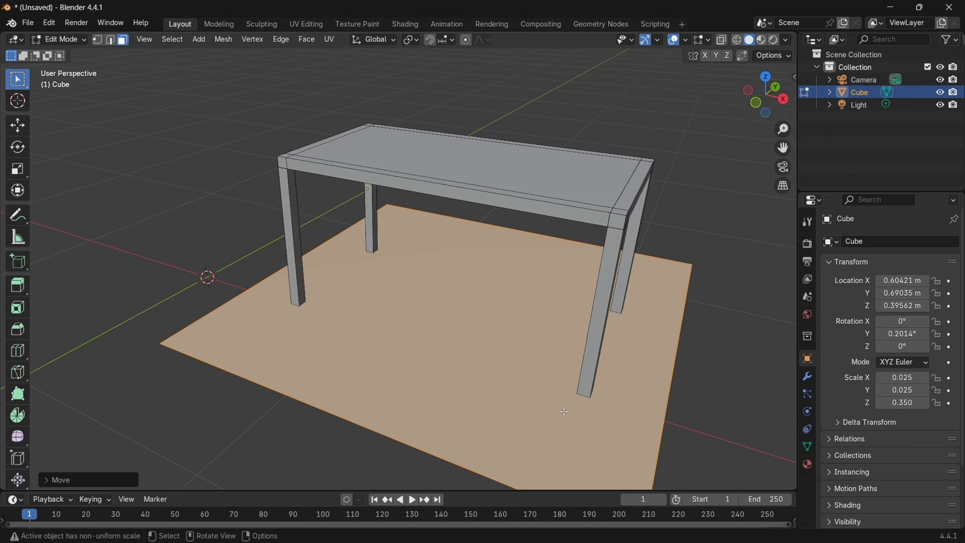
pyautogui.click(438, 237)
pyautogui.click(556, 111)
pyautogui.moveTo(512, 357); pyautogui.dragTo(611, 362, button='middle')
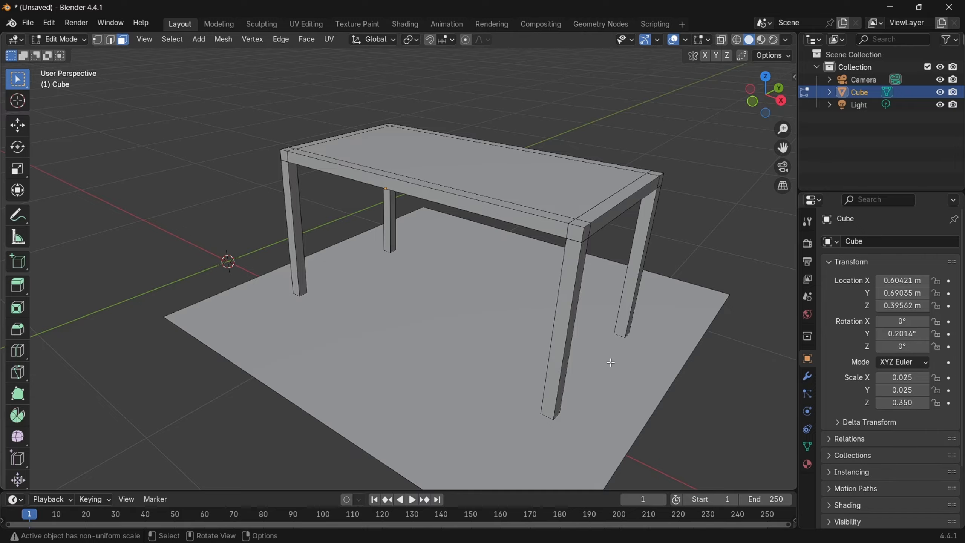
pyautogui.moveTo(366, 344); pyautogui.dragTo(314, 304, button='middle')
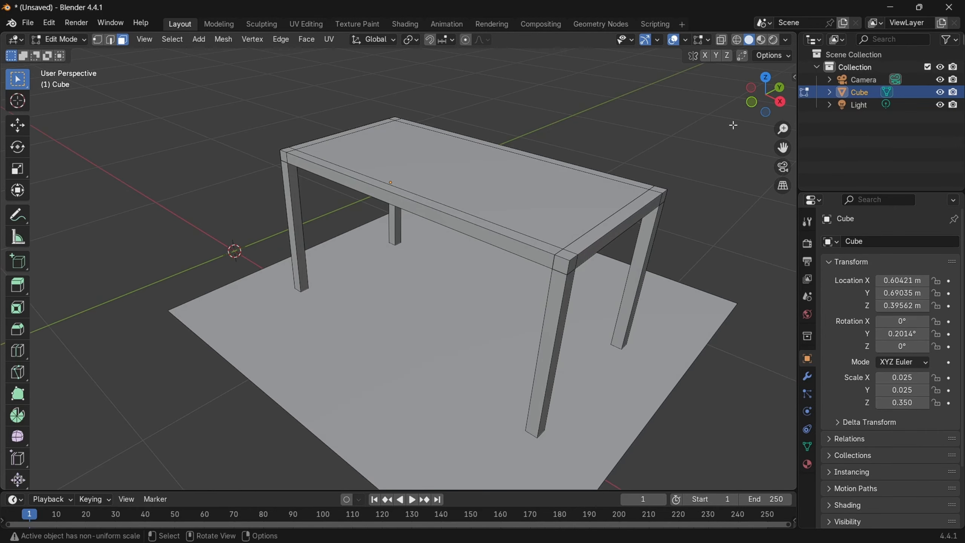
# Switch to Object Mode and select the table by its plane to examine whether both belong to one object.
pyautogui.click(56, 36)
pyautogui.click(60, 54)
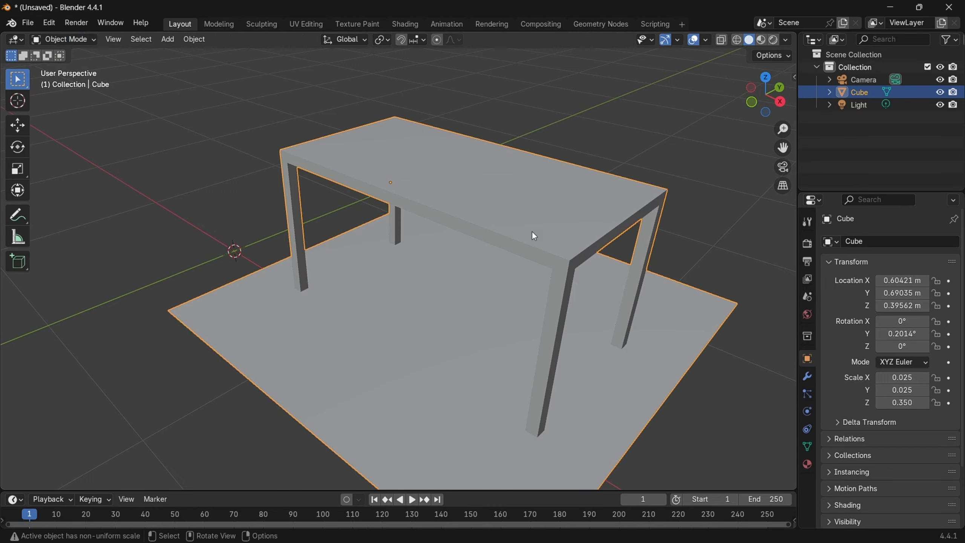
pyautogui.click(654, 173)
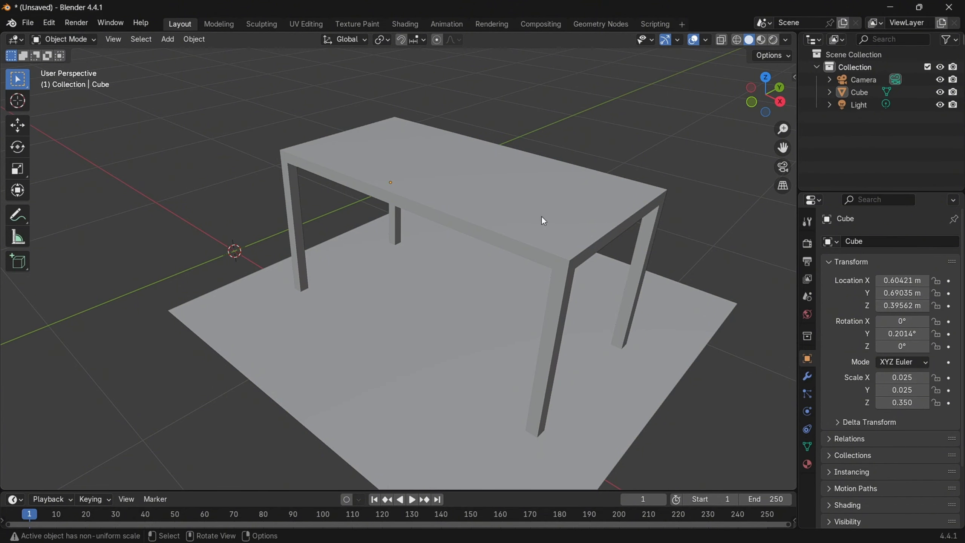
pyautogui.click(588, 319)
pyautogui.moveTo(269, 360); pyautogui.dragTo(355, 362, button='middle')
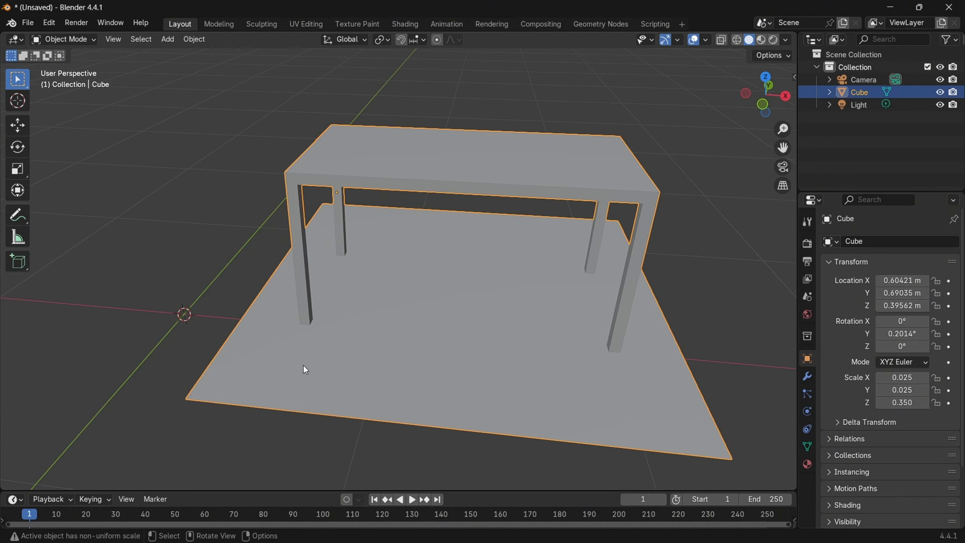
pyautogui.moveTo(432, 391); pyautogui.dragTo(571, 392, button='middle')
pyautogui.moveTo(420, 380); pyautogui.dragTo(440, 368, button='middle')
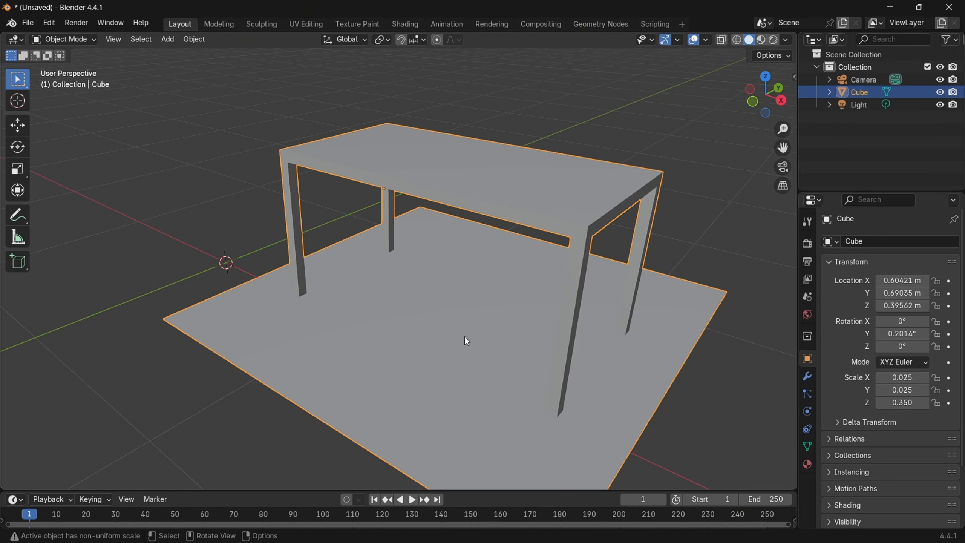
pyautogui.moveTo(465, 337); pyautogui.dragTo(468, 340, button='middle')
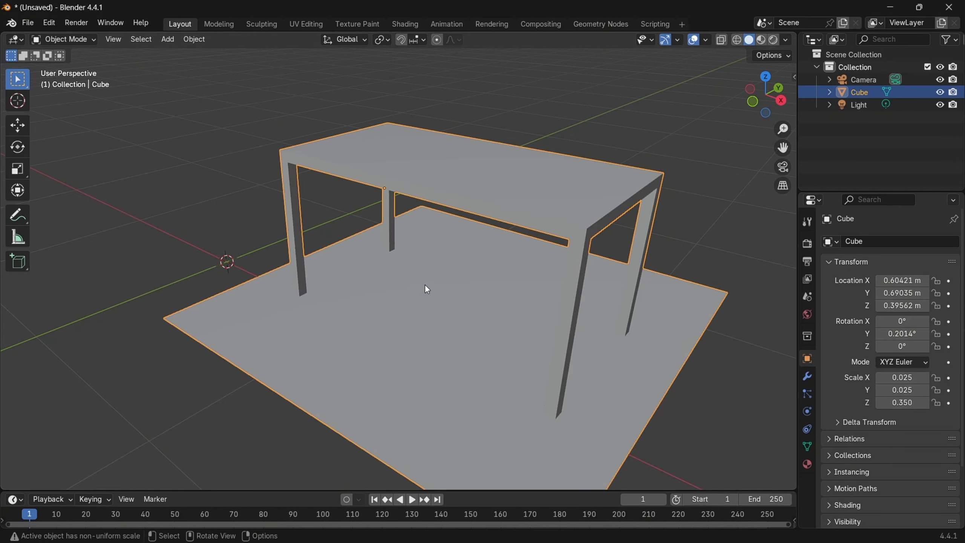
# Return to Edit Mode and undo the plane's moves and its addition to the table mesh.
pyautogui.click(230, 202)
pyautogui.hotkey('ctrl', 'z')
pyautogui.click(231, 202)
pyautogui.hotkey('ctrl', 'z')
pyautogui.press('Tab')
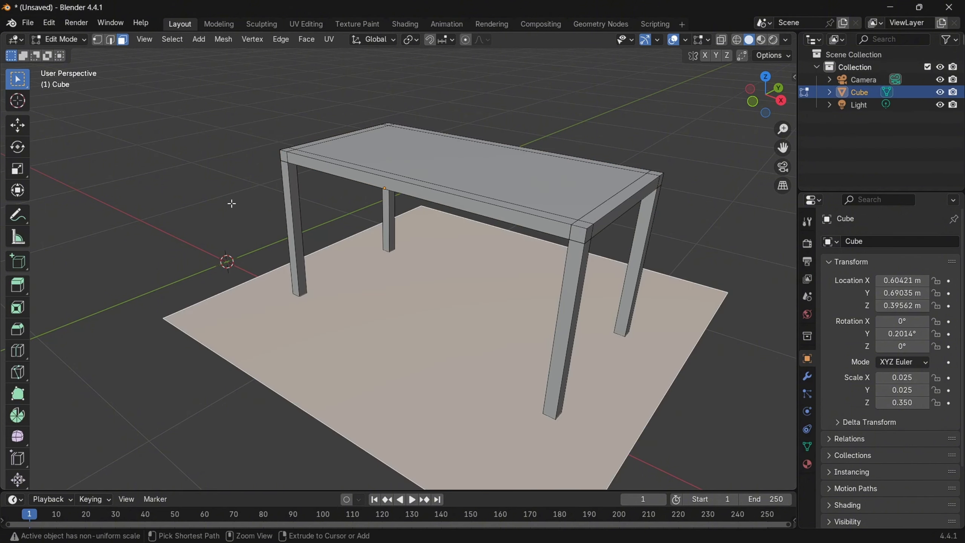
pyautogui.hotkey('ctrl', 'z')
pyautogui.hotkey('ctrl', 'z')
pyautogui.hotkey('ctrl', 'z')
pyautogui.hotkey('ctrl', 'z')
pyautogui.hotkey('ctrl', 'z')
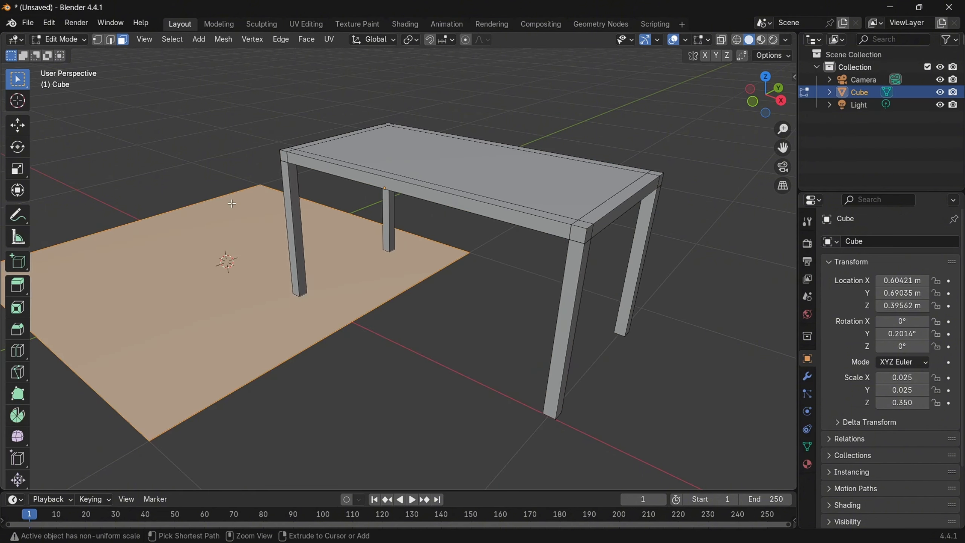
pyautogui.hotkey('ctrl', 'z')
# Switch to Object Mode, clear the selection, and add a plane as a separate object.
pyautogui.click(66, 39)
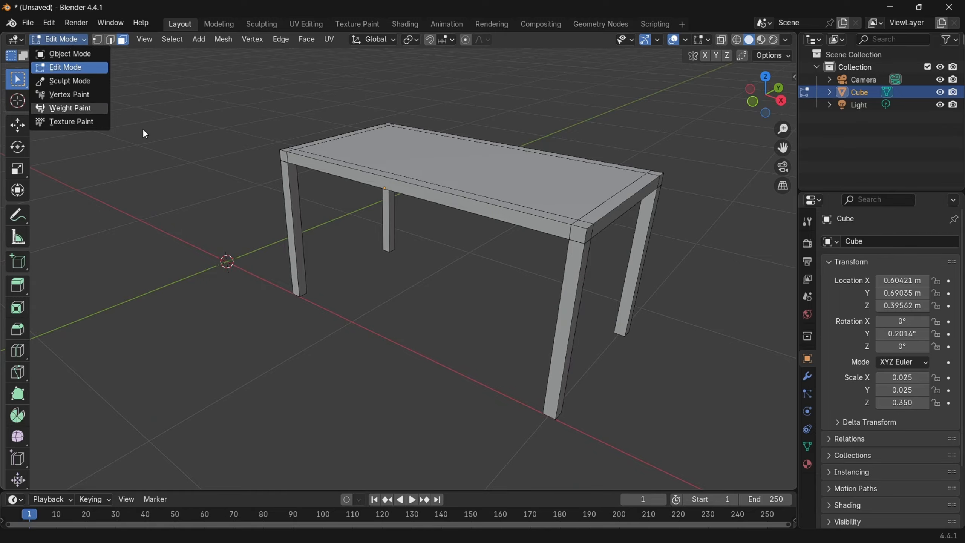
pyautogui.click(64, 40)
pyautogui.click(57, 54)
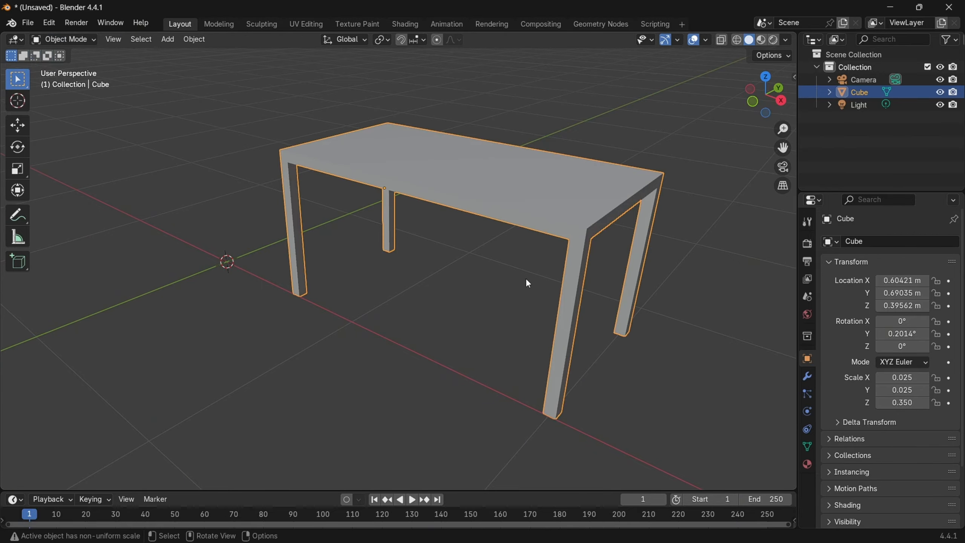
pyautogui.click(443, 362)
pyautogui.hotkey('shift', 'a')
pyautogui.moveTo(367, 300)
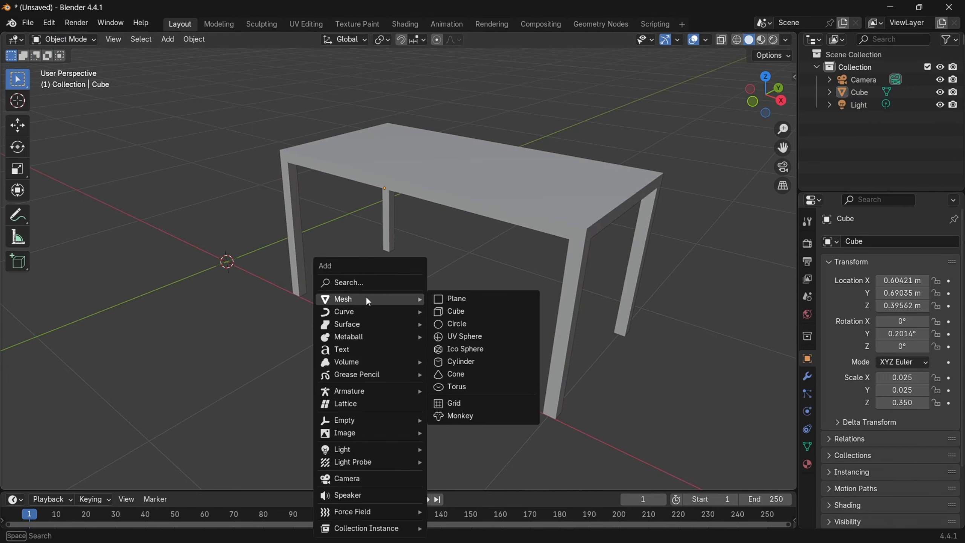
pyautogui.click(467, 298)
# Move the plane beneath the table, to about 1.22 m on the X axis and 0.39 m on the Y axis.
pyautogui.press('g')
pyautogui.press('x')
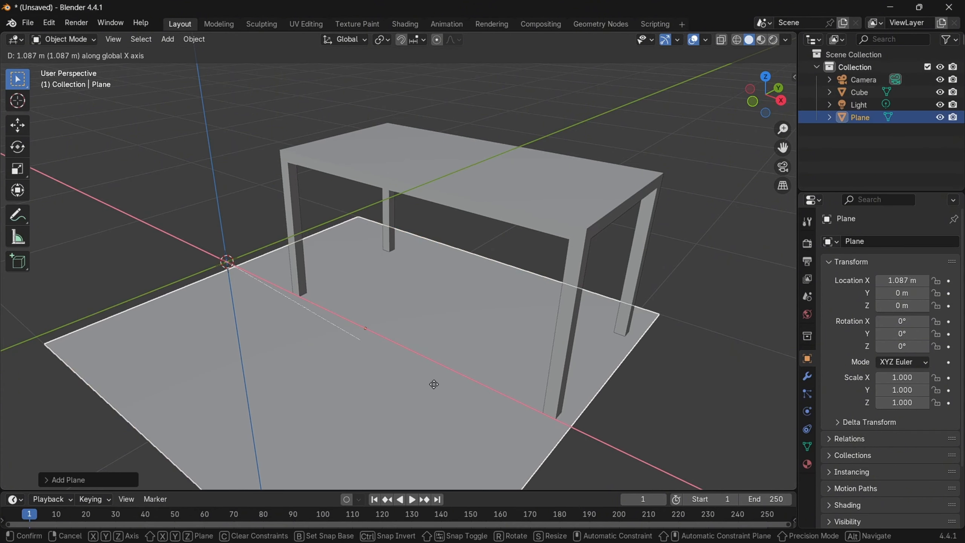
pyautogui.click(437, 389)
pyautogui.moveTo(436, 385); pyautogui.dragTo(467, 367, button='middle')
pyautogui.press('g')
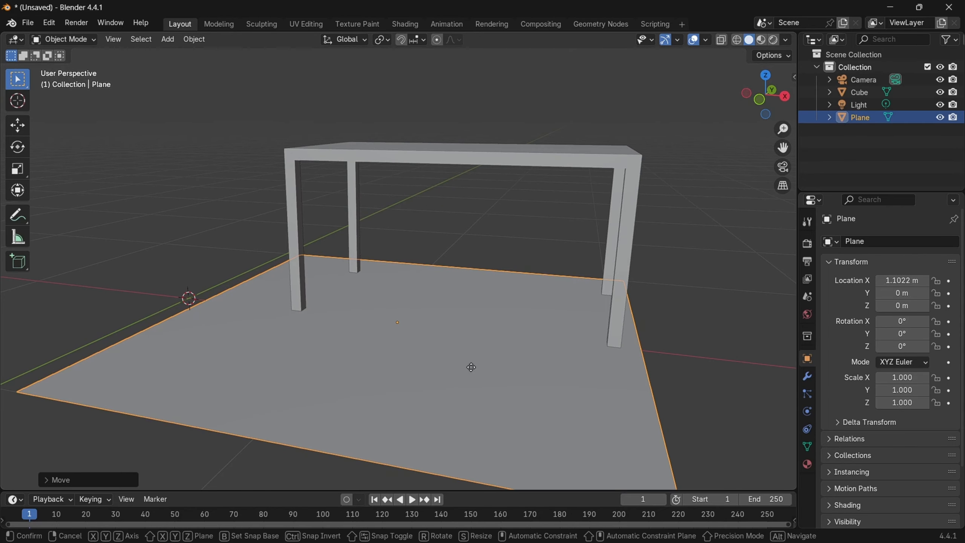
pyautogui.press('x')
pyautogui.click(499, 373)
pyautogui.press('g')
pyautogui.press('y')
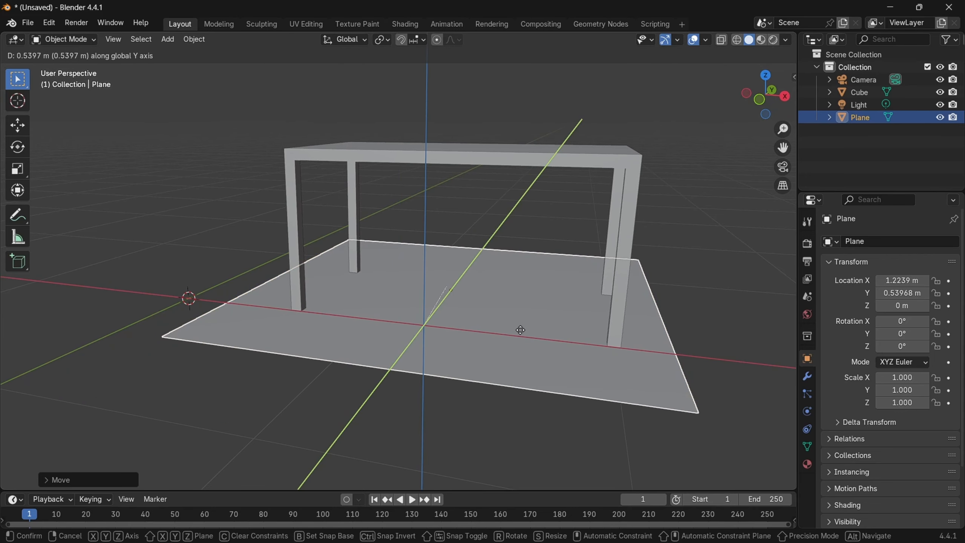
pyautogui.click(521, 343)
pyautogui.moveTo(522, 348); pyautogui.dragTo(546, 364, button='middle')
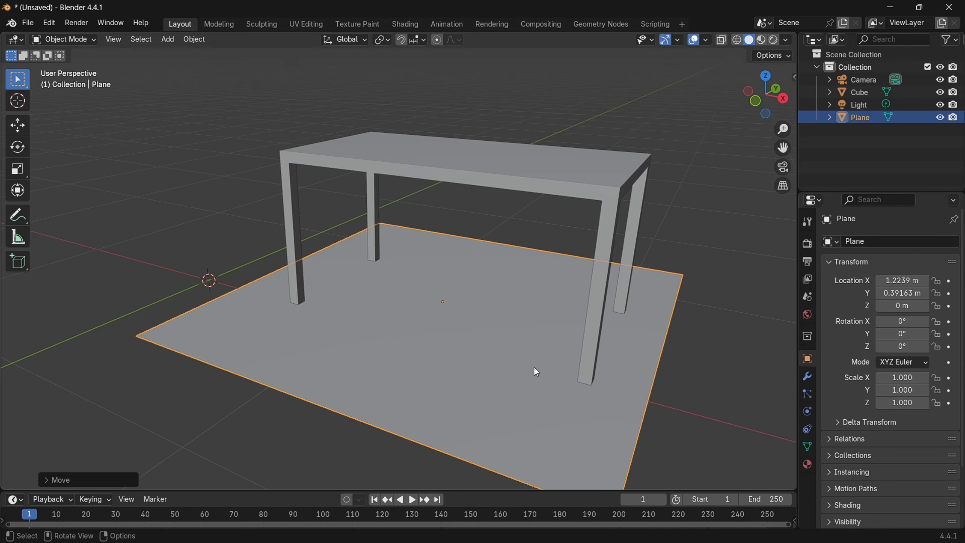
# Scale the plane up uniformly to about 1.485 so it extends beyond the table.
pyautogui.scroll(-3, 534, 367)
pyautogui.press('s')
pyautogui.click(594, 406)
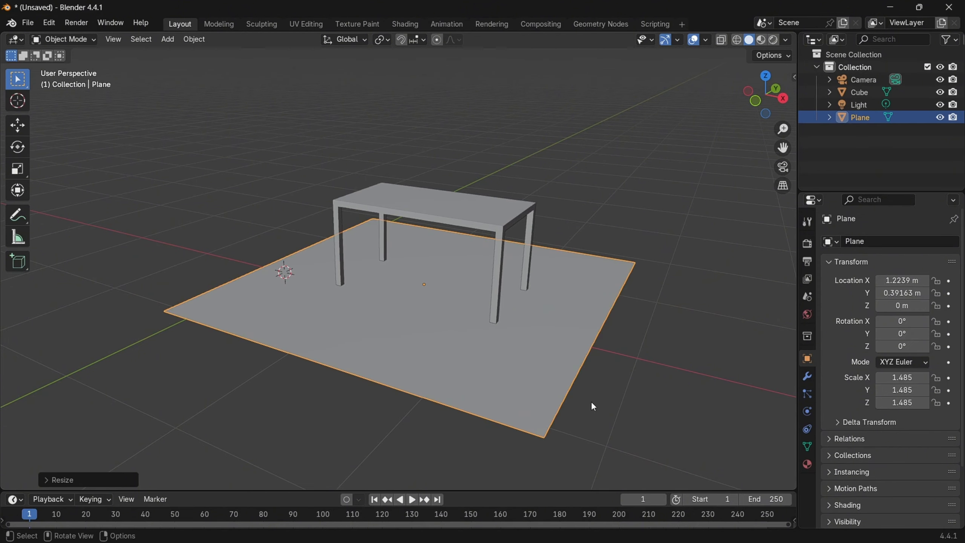
pyautogui.press('r')
pyautogui.press('y')
pyautogui.rightClick(248, 366)
# Select the table and the plane in turn to check that they are separate objects, and clear the selection.
pyautogui.moveTo(553, 307); pyautogui.dragTo(475, 315, button='middle')
pyautogui.click(492, 111)
pyautogui.moveTo(415, 193); pyautogui.dragTo(410, 314, button='middle')
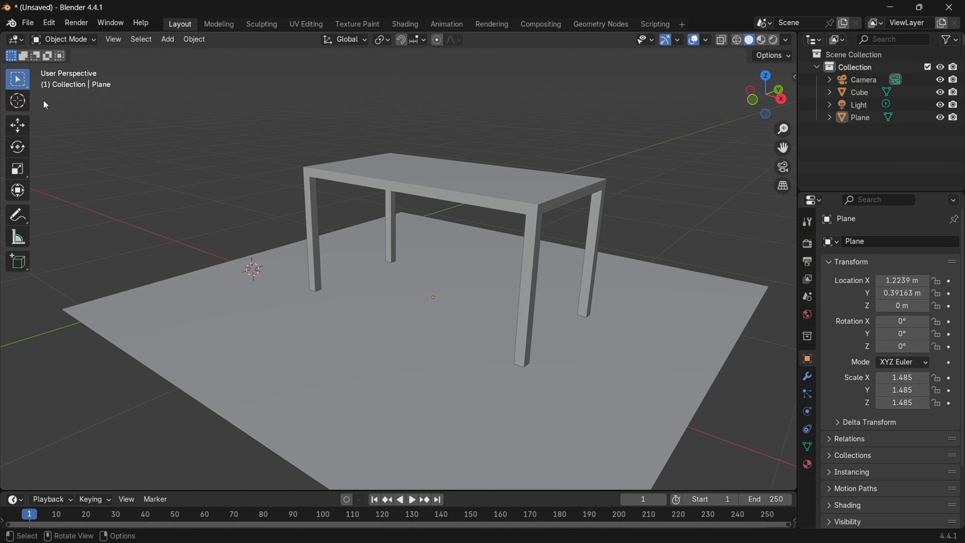
pyautogui.click(76, 40)
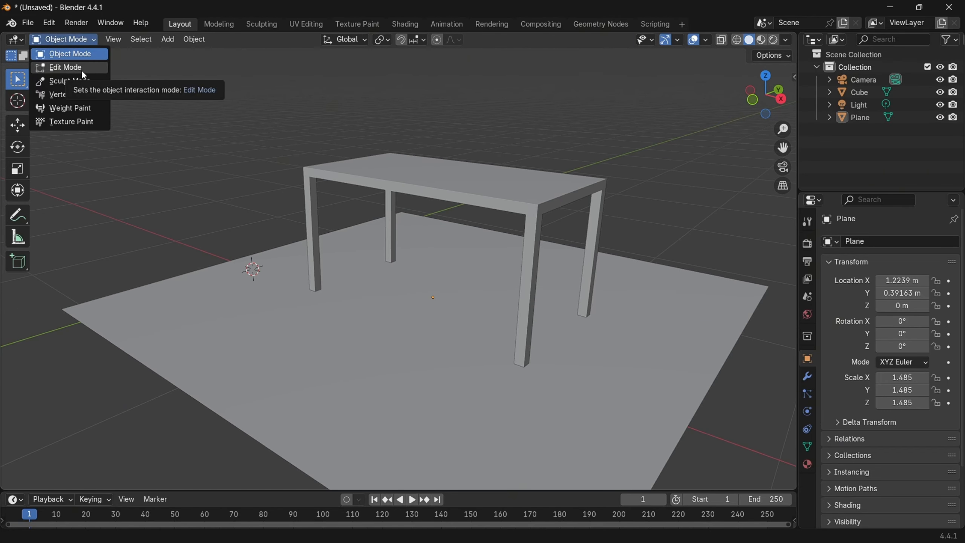
pyautogui.click(416, 166)
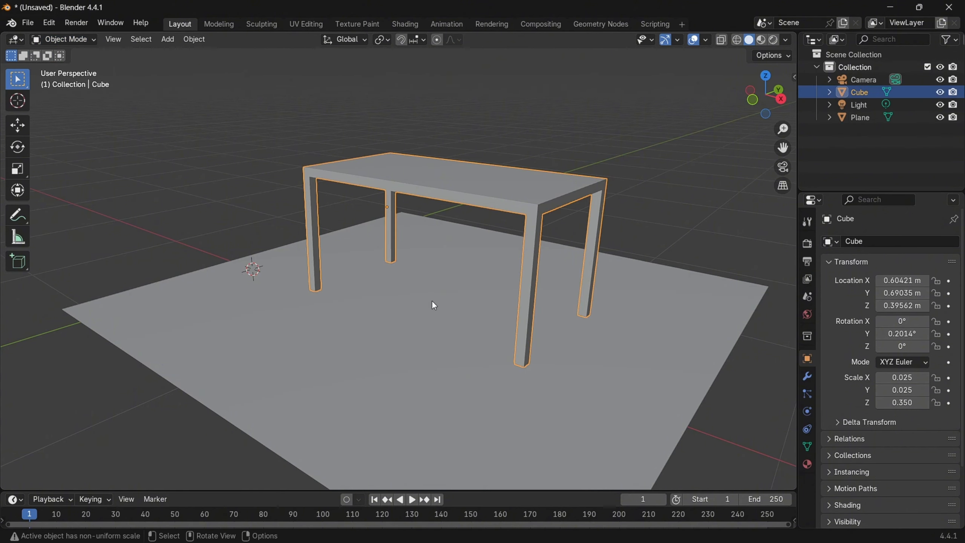
pyautogui.click(453, 224)
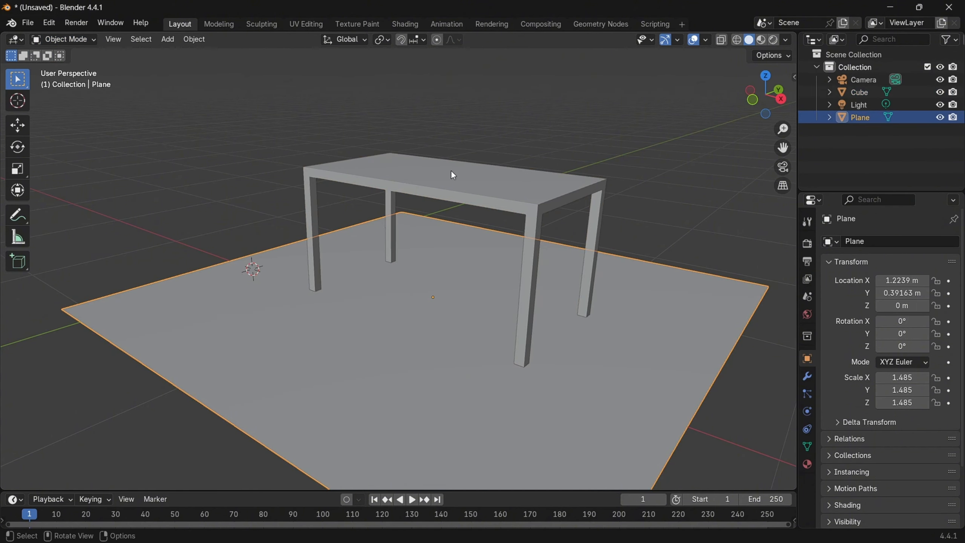
pyautogui.click(464, 190)
pyautogui.click(63, 137)
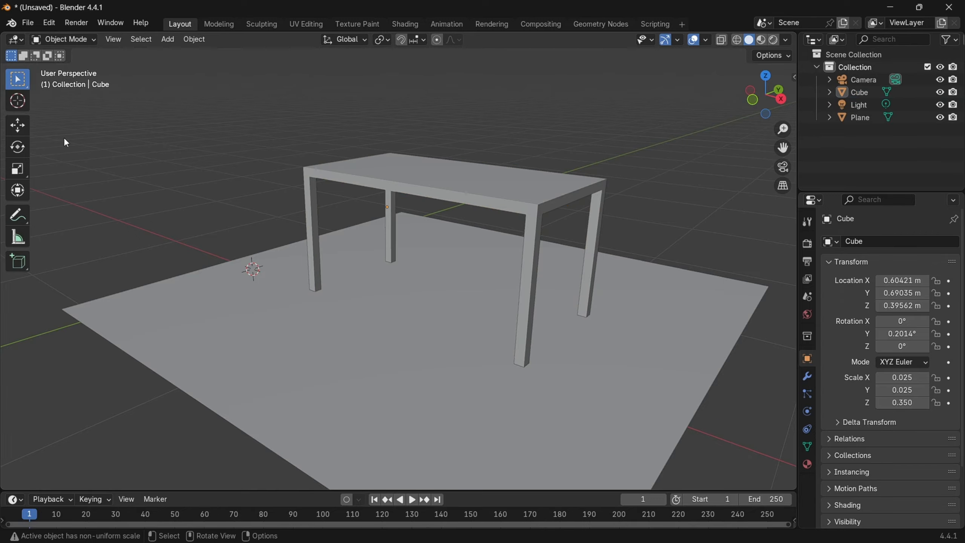
# Add a cube as a separate object and scale it down uniformly to about 0.283.
pyautogui.hotkey('shift', 'a')
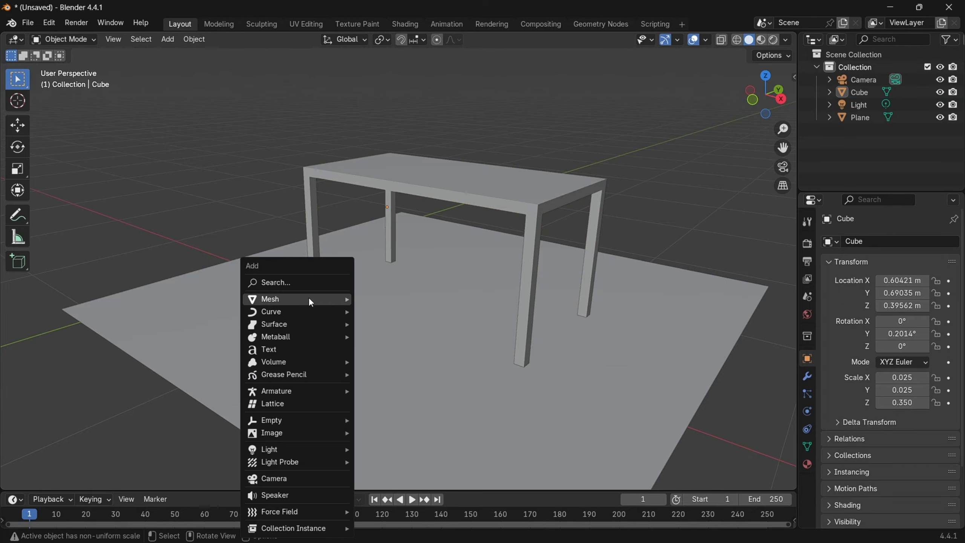
pyautogui.moveTo(308, 298)
pyautogui.click(391, 312)
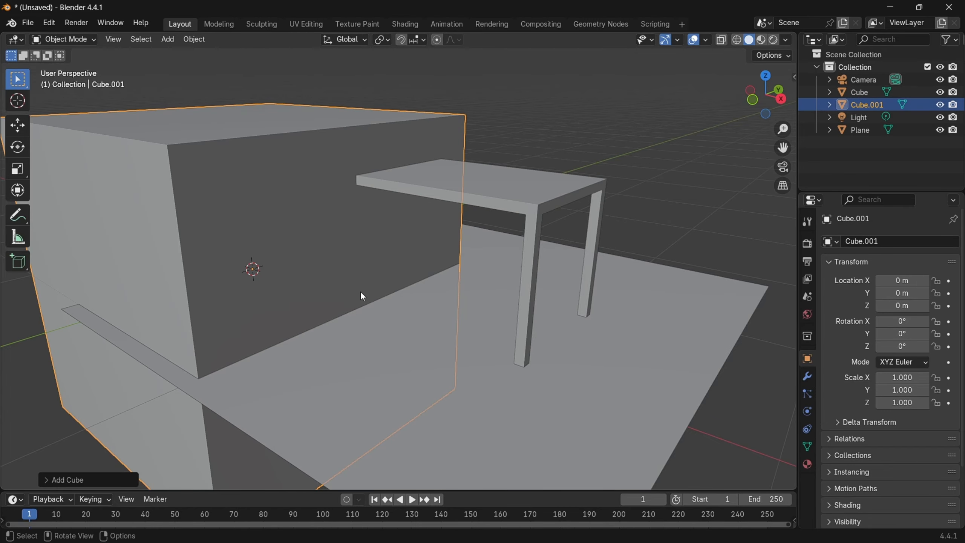
pyautogui.press('s')
pyautogui.click(283, 276)
# Move the small cube in front of the table, to about X 1.35 m, Y -0.37 m and Z 0.47 m.
pyautogui.press('g')
pyautogui.press('z')
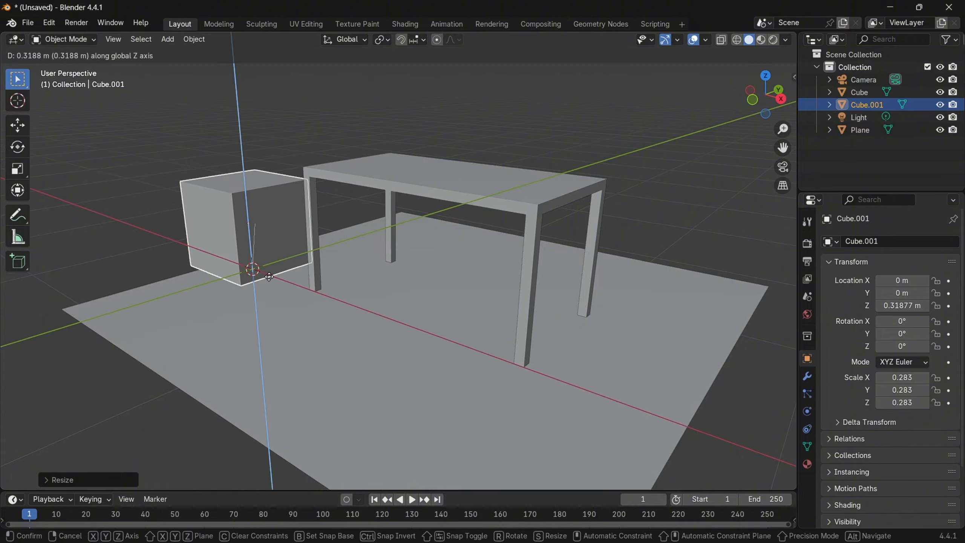
pyautogui.click(270, 255)
pyautogui.press('g')
pyautogui.press('x')
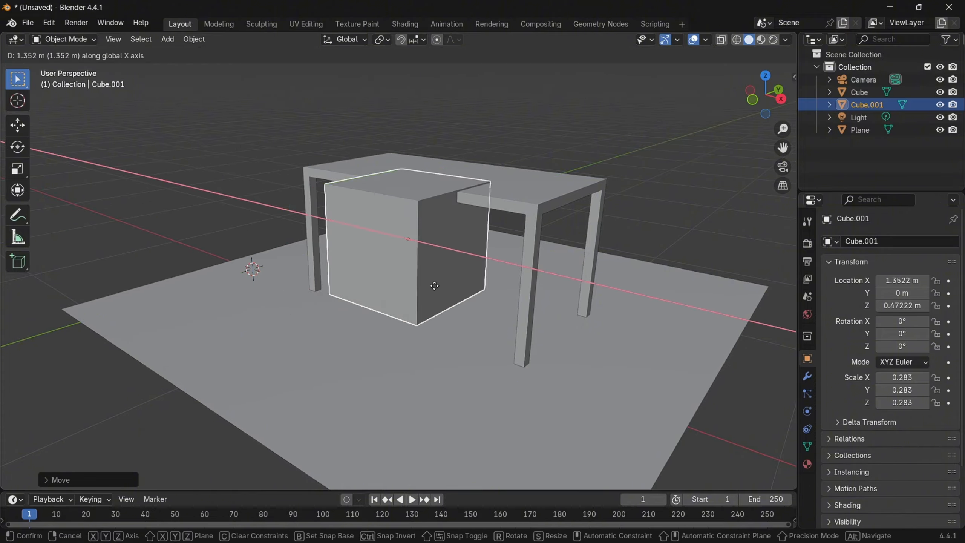
pyautogui.click(434, 286)
pyautogui.moveTo(434, 279); pyautogui.dragTo(380, 314, button='middle')
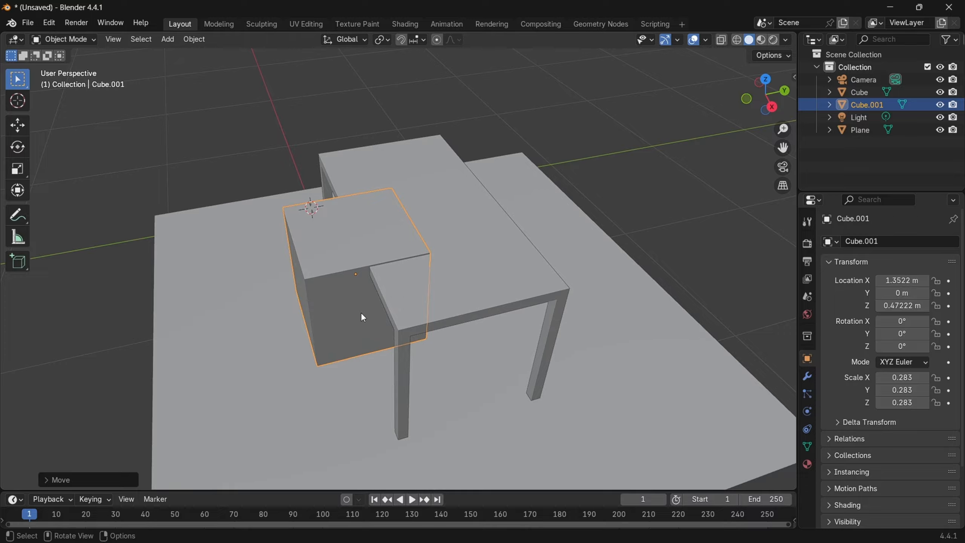
pyautogui.press('g')
pyautogui.press('y')
pyautogui.click(284, 328)
pyautogui.moveTo(285, 329); pyautogui.dragTo(401, 329, button='middle')
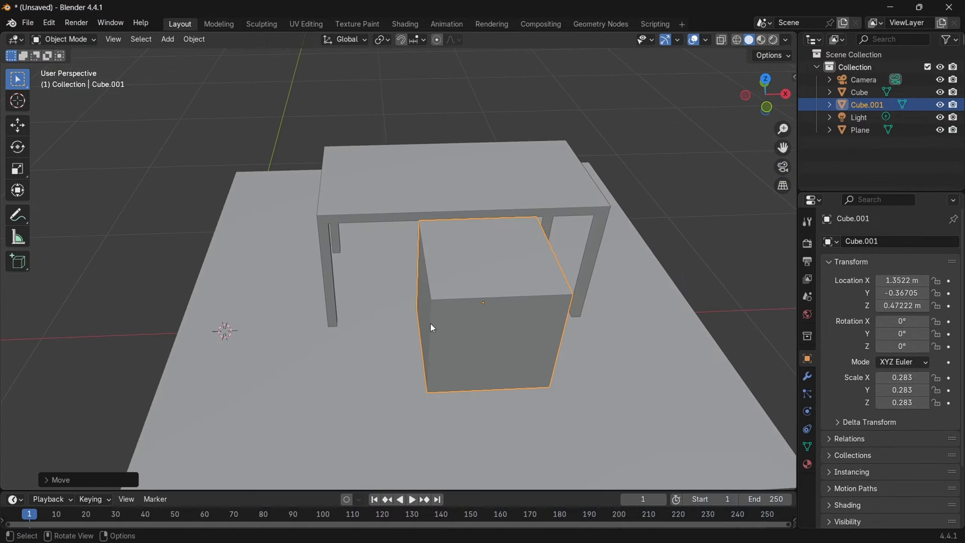
# Move the small cube along the X axis past the table and back in front of it, to about X 1.19 m.
pyautogui.press('g')
pyautogui.press('x')
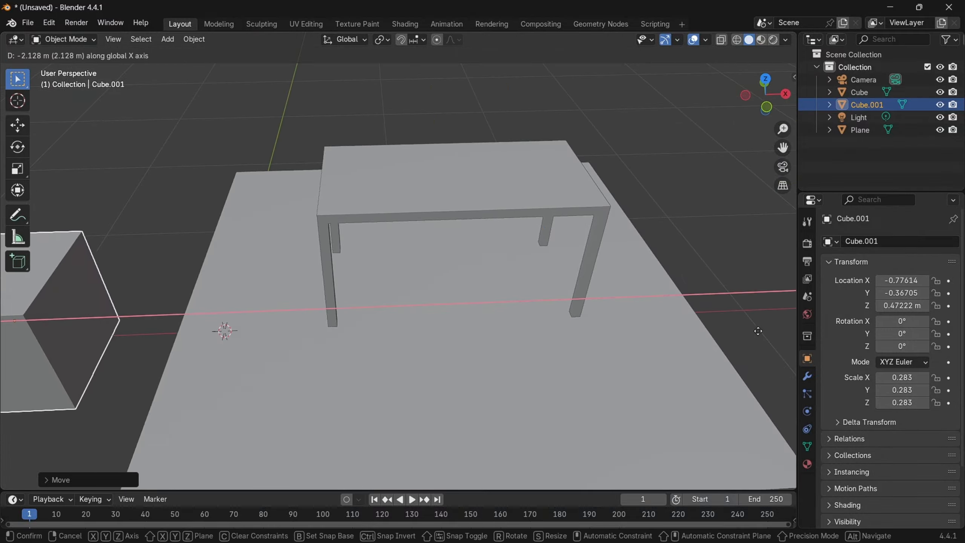
pyautogui.click(759, 330)
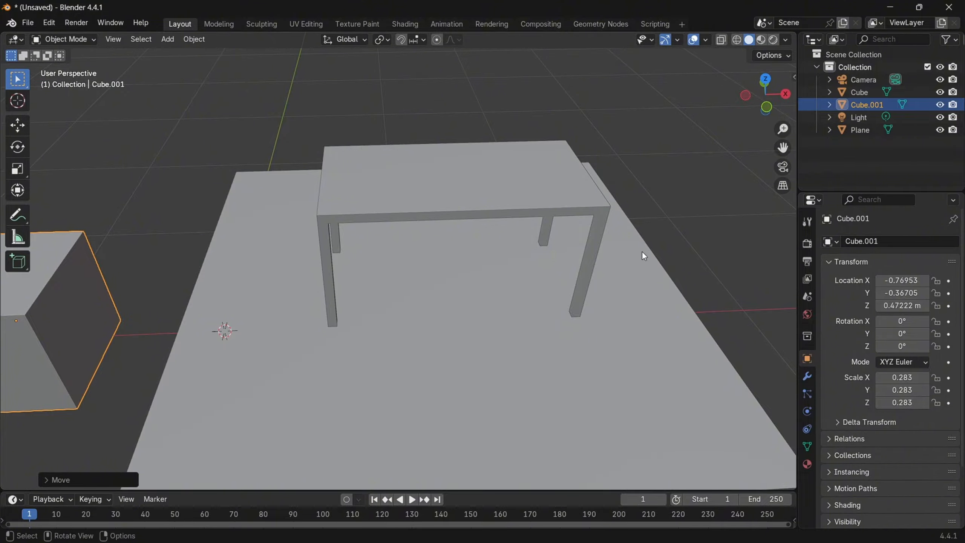
pyautogui.press('g')
pyautogui.press('x')
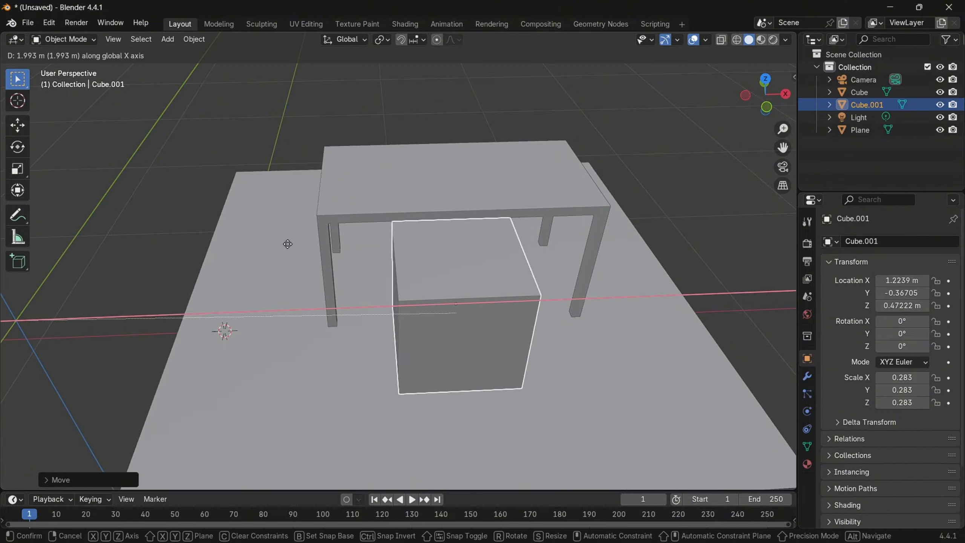
pyautogui.click(280, 246)
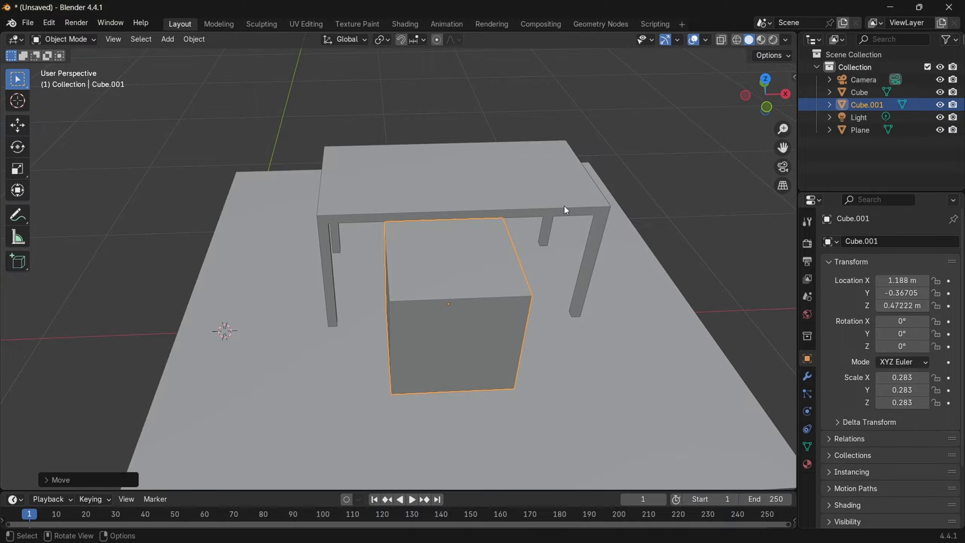
# Hide the plane and lower the small cube along the Z axis to about 0.385 m.
pyautogui.click(940, 130)
pyautogui.moveTo(721, 276); pyautogui.dragTo(615, 282, button='middle')
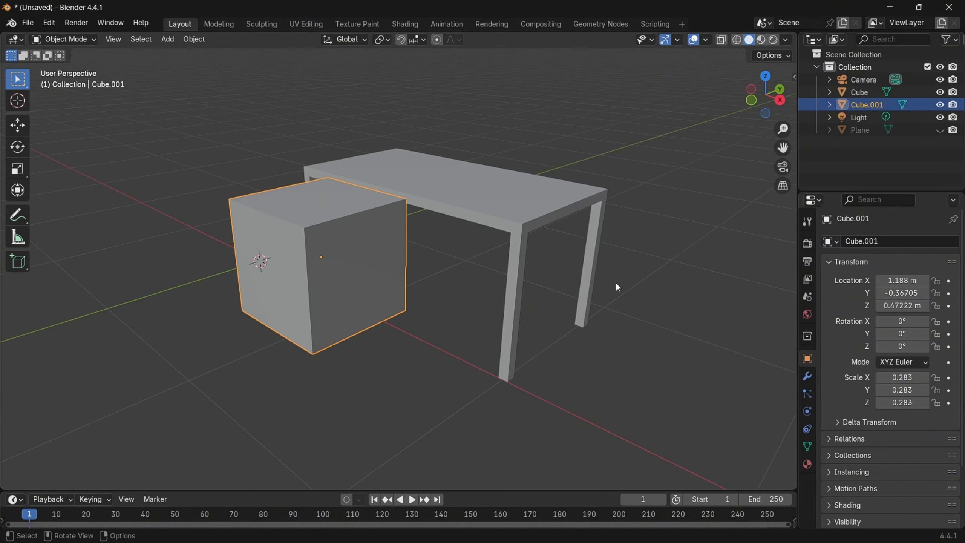
pyautogui.press('g')
pyautogui.press('z')
pyautogui.click(317, 287)
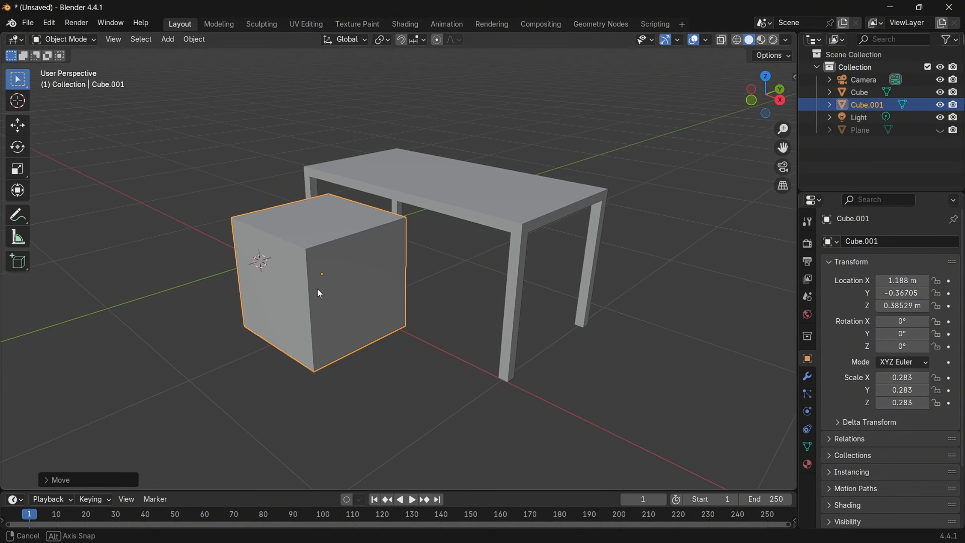
pyautogui.moveTo(317, 288); pyautogui.dragTo(330, 288, button='middle')
pyautogui.click(344, 302)
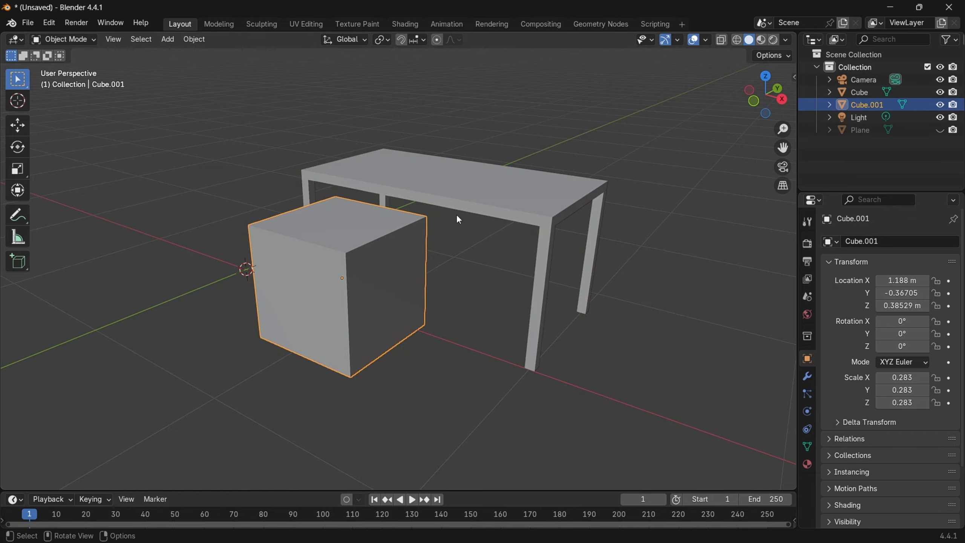
# Select the table and the small cube alternately to check that they are separate objects, ending on the small cube.
pyautogui.click(406, 281)
pyautogui.click(406, 283)
pyautogui.click(342, 312)
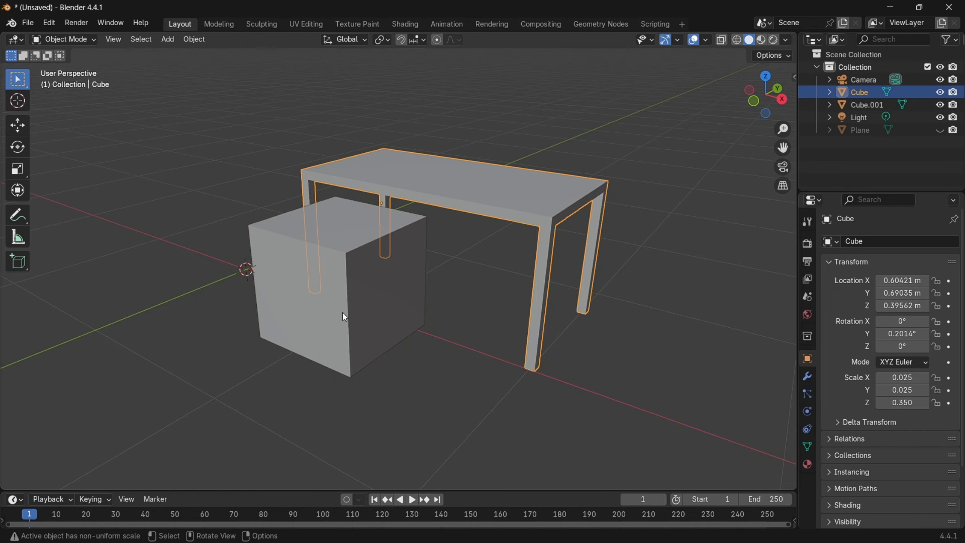
pyautogui.click(342, 312)
pyautogui.click(64, 40)
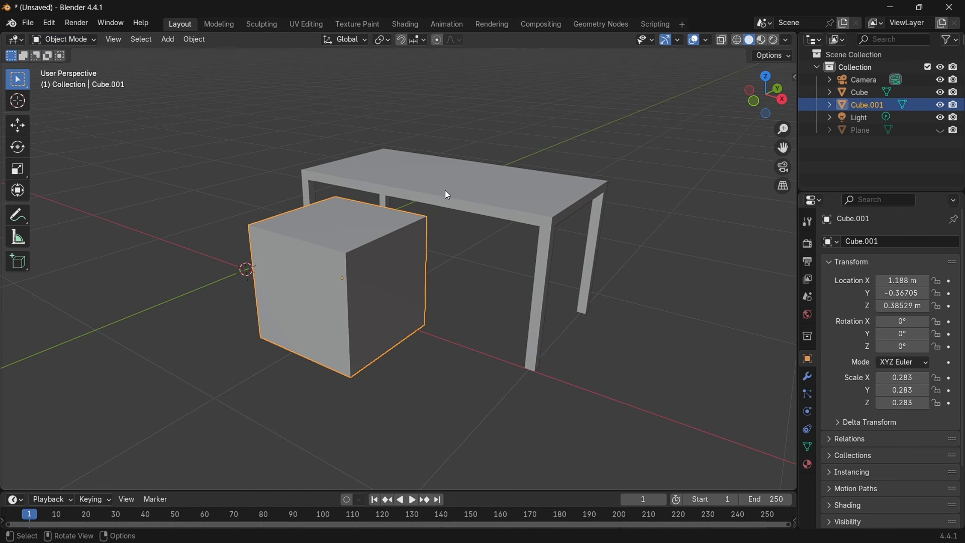
pyautogui.click(445, 189)
pyautogui.click(360, 285)
pyautogui.click(493, 166)
pyautogui.click(353, 300)
# Switch the small cube to Edit Mode and select its whole mesh.
pyautogui.click(67, 41)
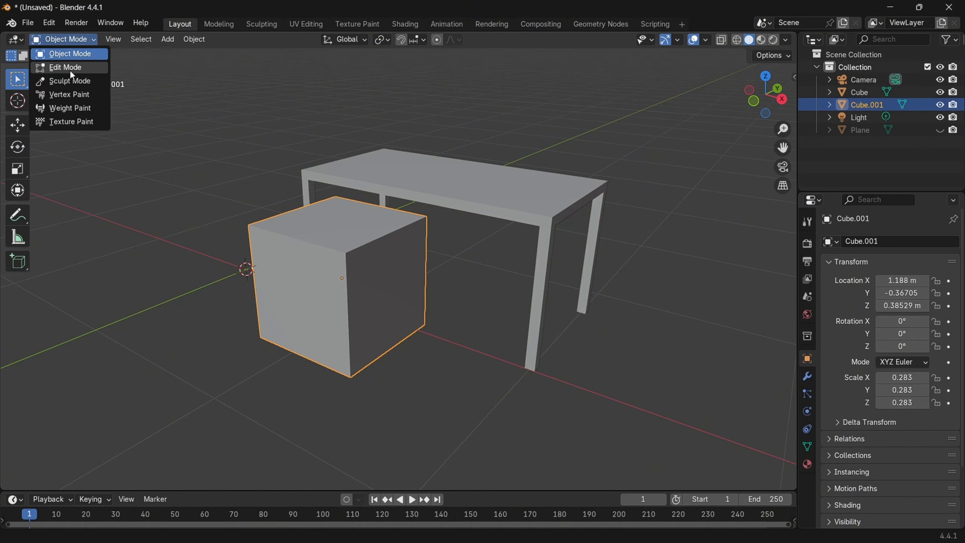
pyautogui.click(71, 68)
pyautogui.click(396, 356)
pyautogui.moveTo(458, 341); pyautogui.dragTo(380, 281, button='middle')
pyautogui.click(391, 221)
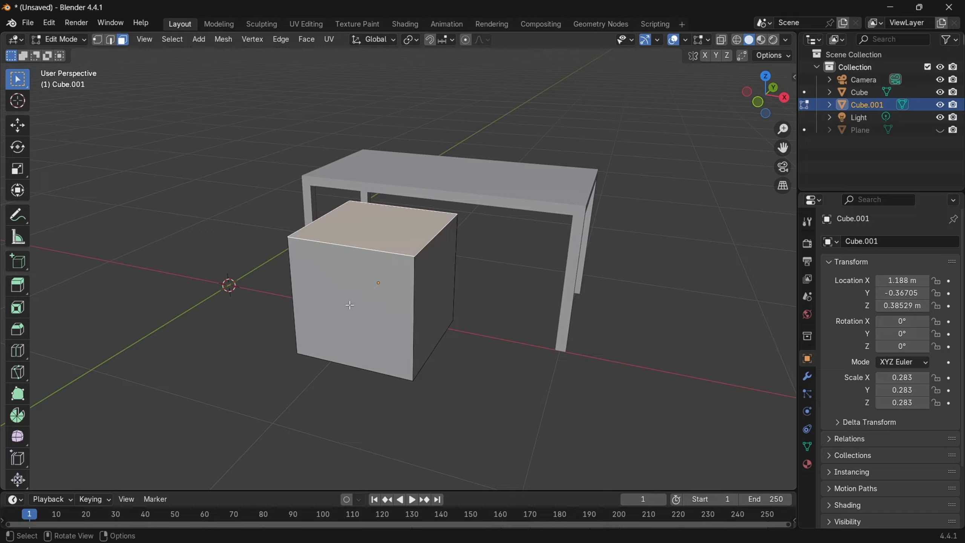
pyautogui.press('a')
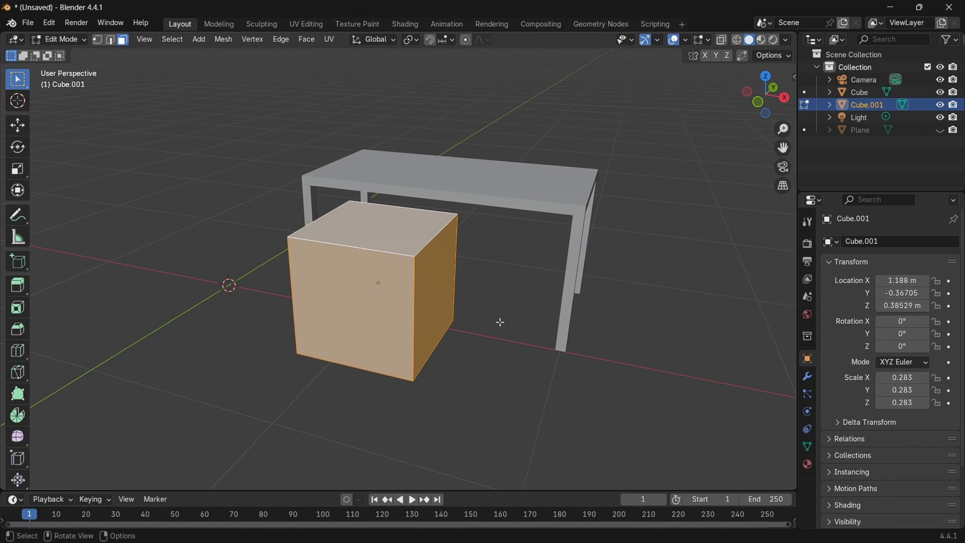
# Show the transform values beside the model, check them for the cube's front face, and reselect the whole mesh.
pyautogui.press('n')
pyautogui.click(578, 349)
pyautogui.click(352, 314)
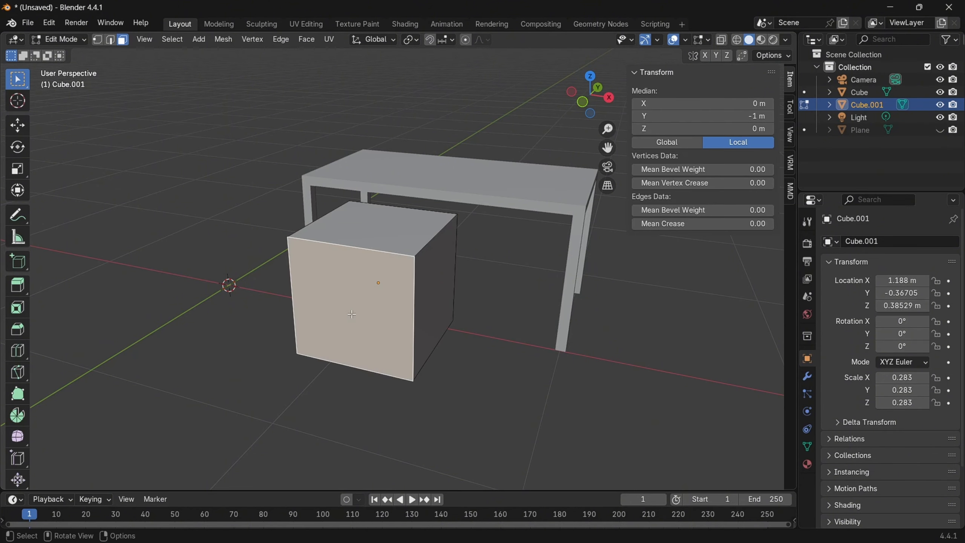
pyautogui.click(561, 314)
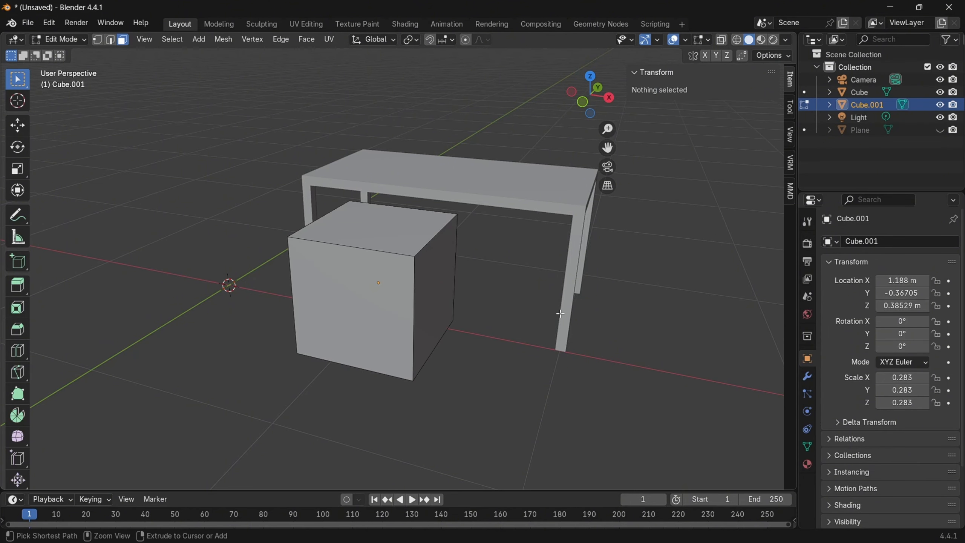
pyautogui.click(393, 291)
pyautogui.press('a')
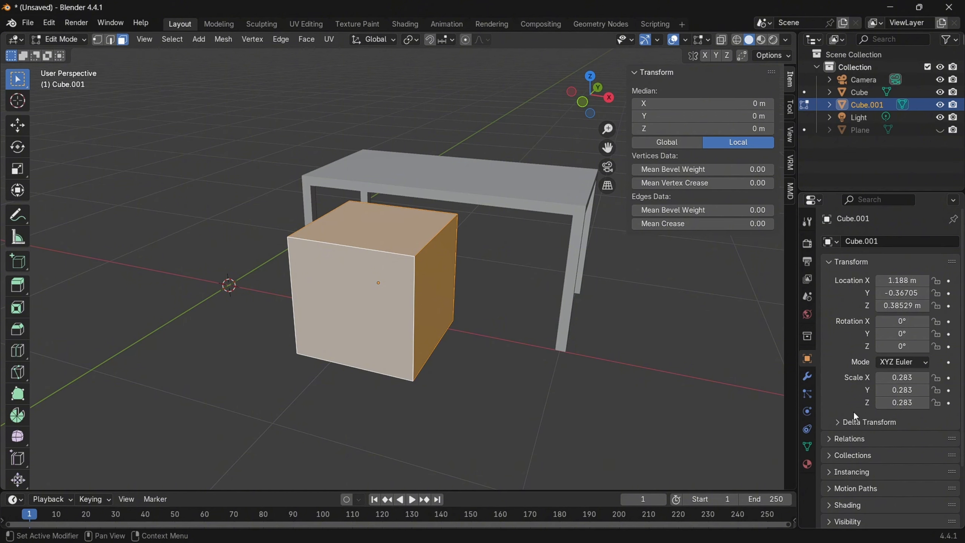
pyautogui.click(915, 378)
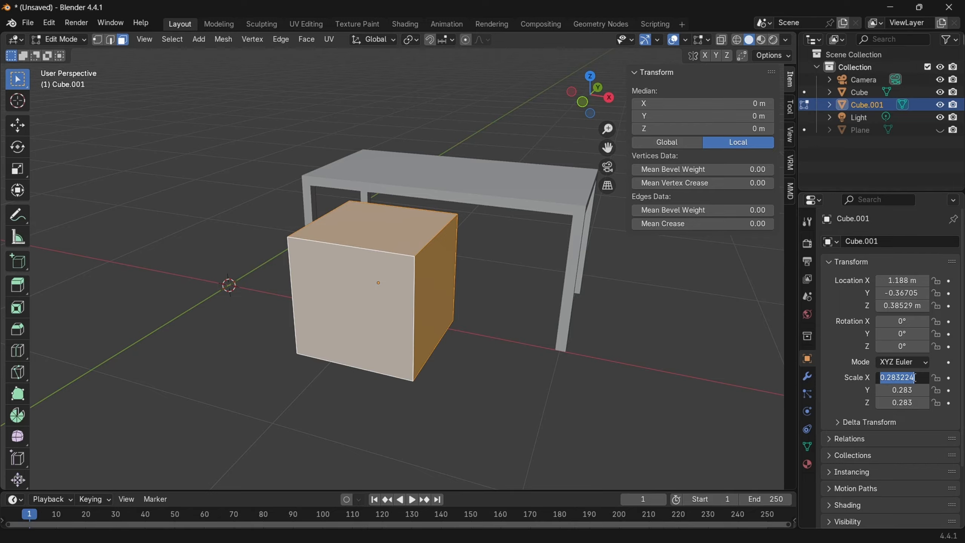
pyautogui.write('0.4')
pyautogui.press('Return')
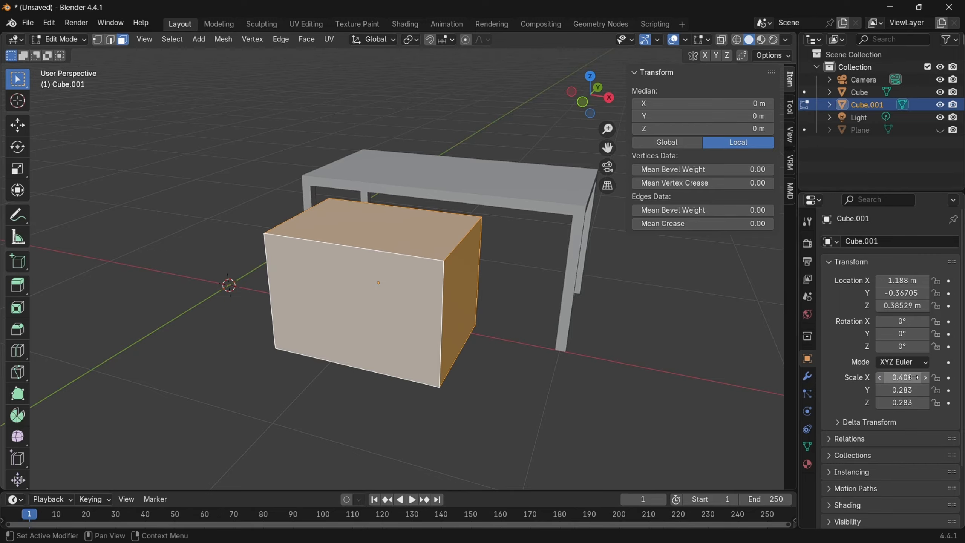
# Set the small cube's object scale to X 0.04, Y 0.04 and Z 0.4, making it a tall post.
pyautogui.click(914, 377)
pyautogui.write('0')
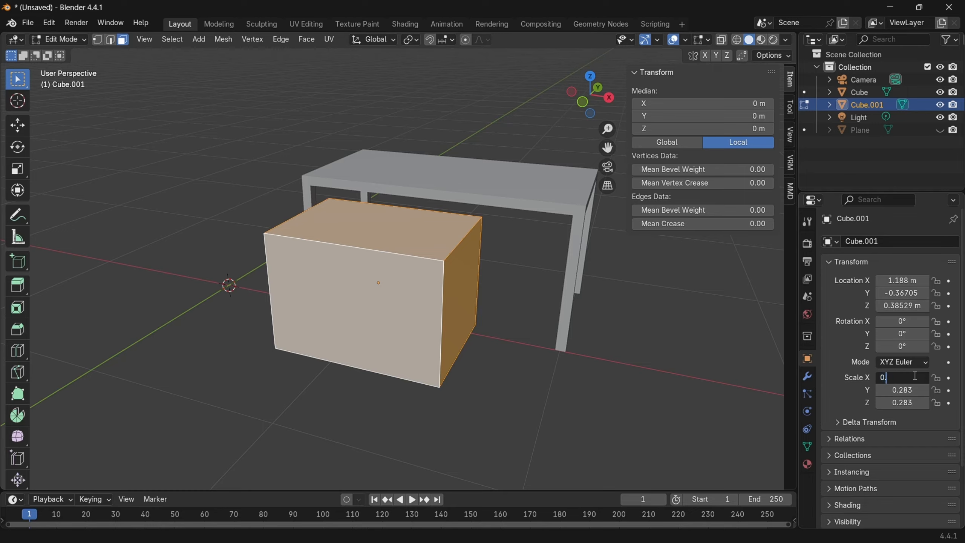
pyautogui.write('.04')
pyautogui.press('Return')
pyautogui.click(911, 390)
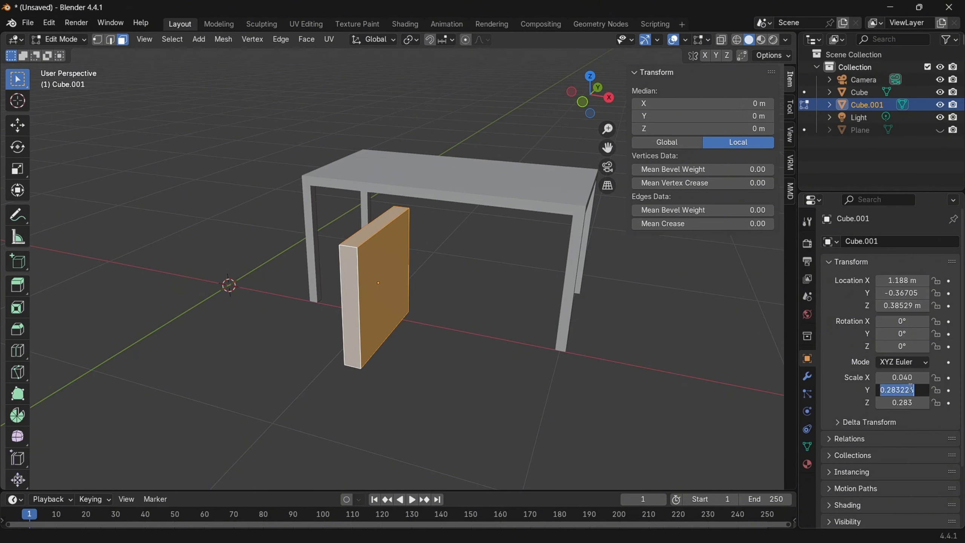
pyautogui.write('0.04')
pyautogui.press('Return')
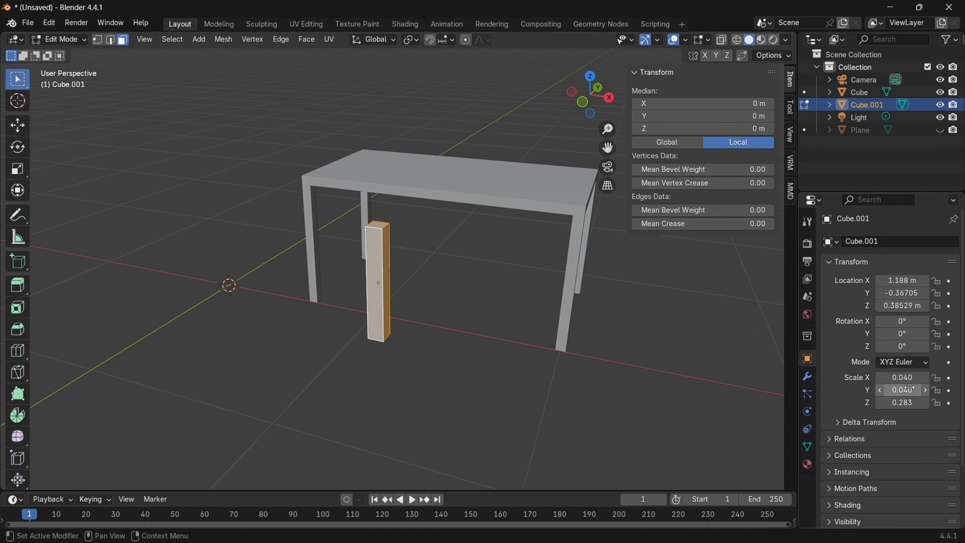
pyautogui.click(903, 404)
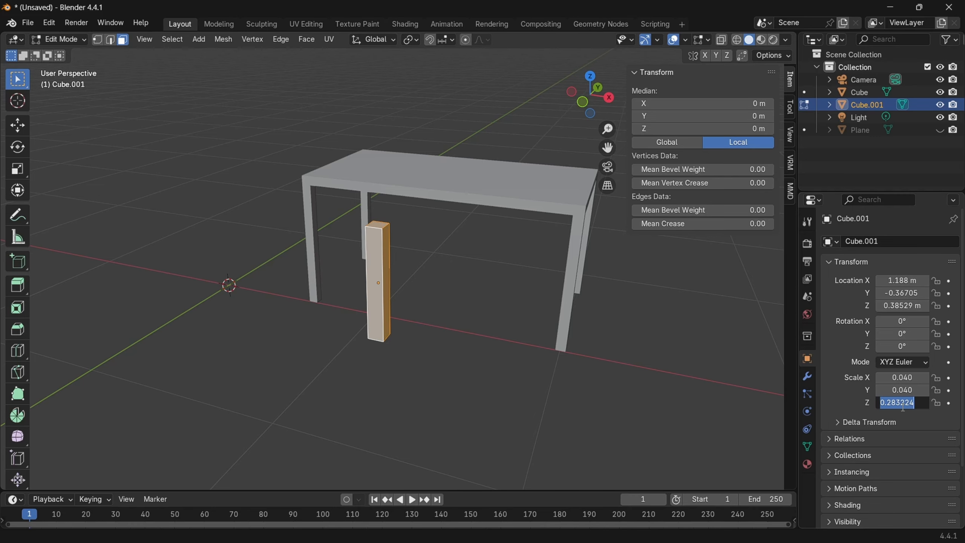
pyautogui.write('0.4')
pyautogui.press('Return')
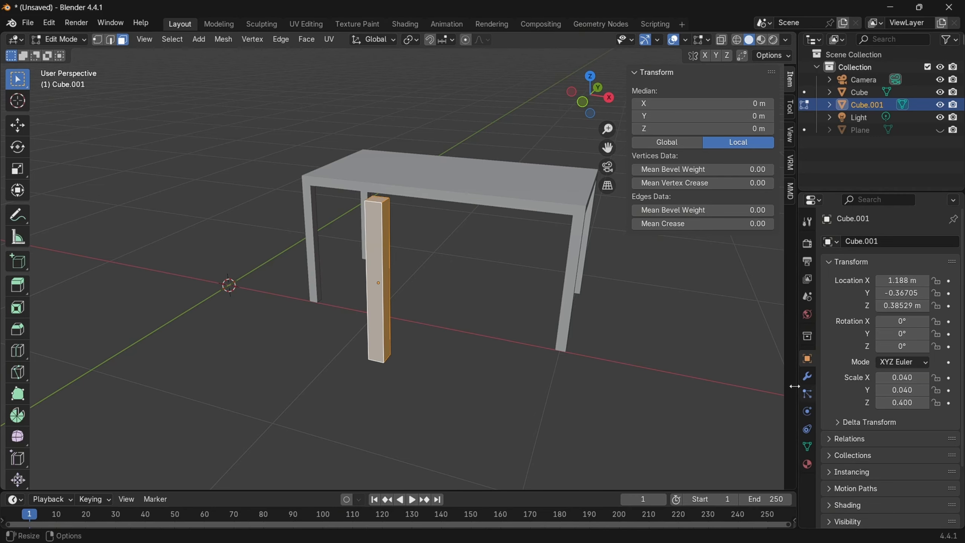
# Inspect the post against the table, select its whole mesh again, and return to Object Mode.
pyautogui.click(567, 357)
pyautogui.moveTo(567, 356); pyautogui.dragTo(512, 285, button='middle')
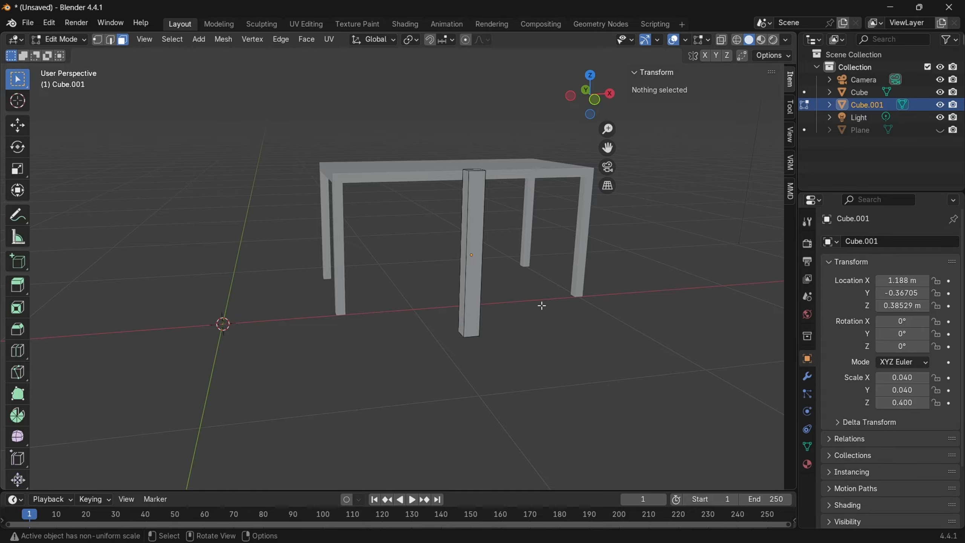
pyautogui.moveTo(604, 106); pyautogui.dragTo(571, 124)
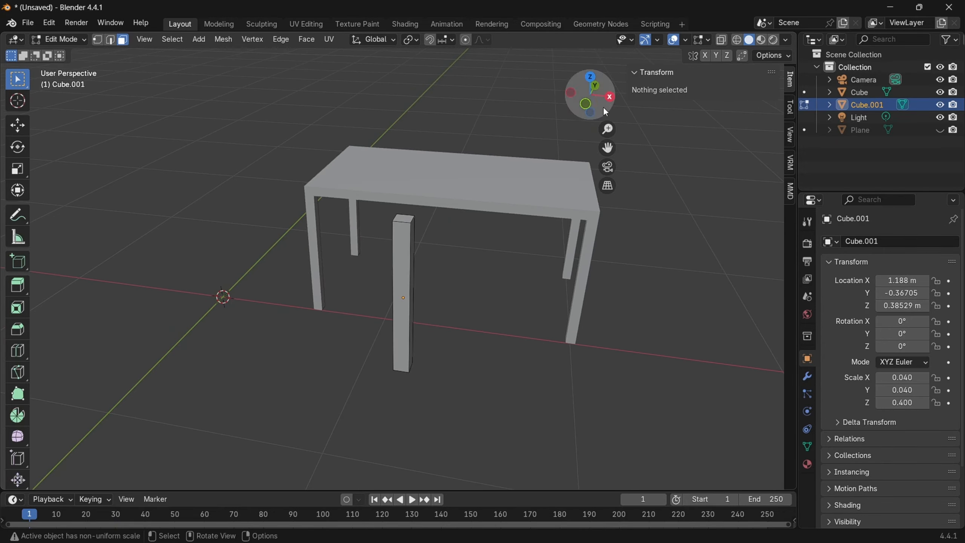
pyautogui.click(395, 314)
pyautogui.scroll(2, 538, 290)
pyautogui.press('a')
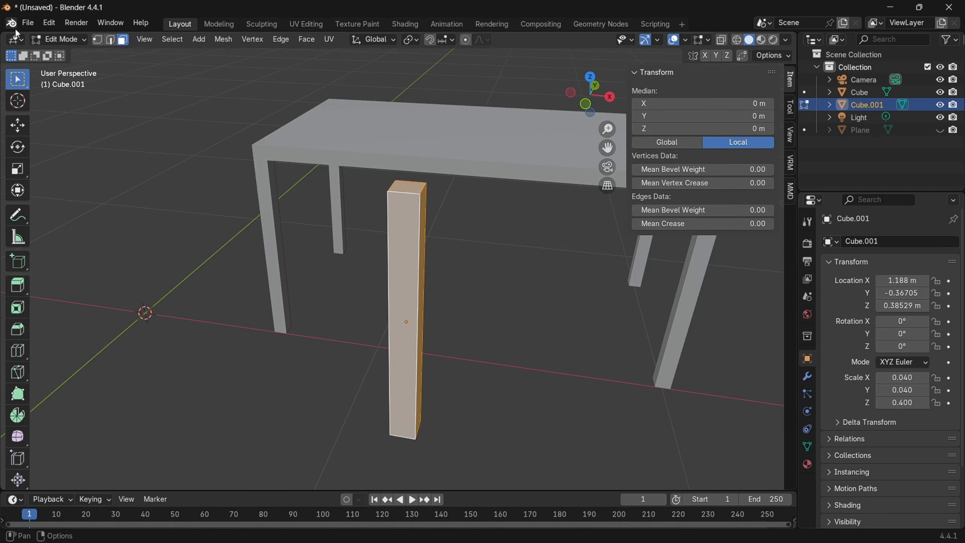
pyautogui.click(59, 40)
pyautogui.click(66, 54)
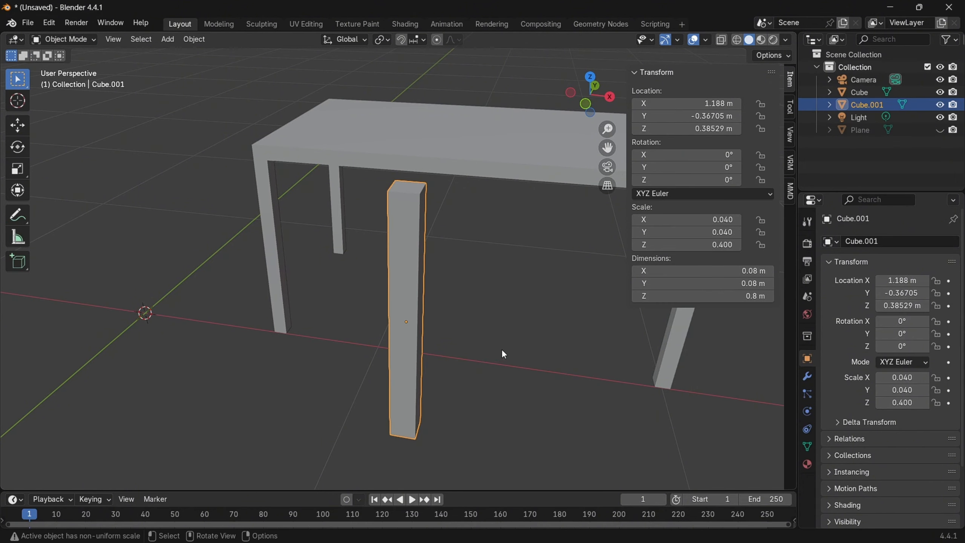
# Set the post's scale to X 0.02, Y 0.02 and Z 0.2.
pyautogui.click(724, 220)
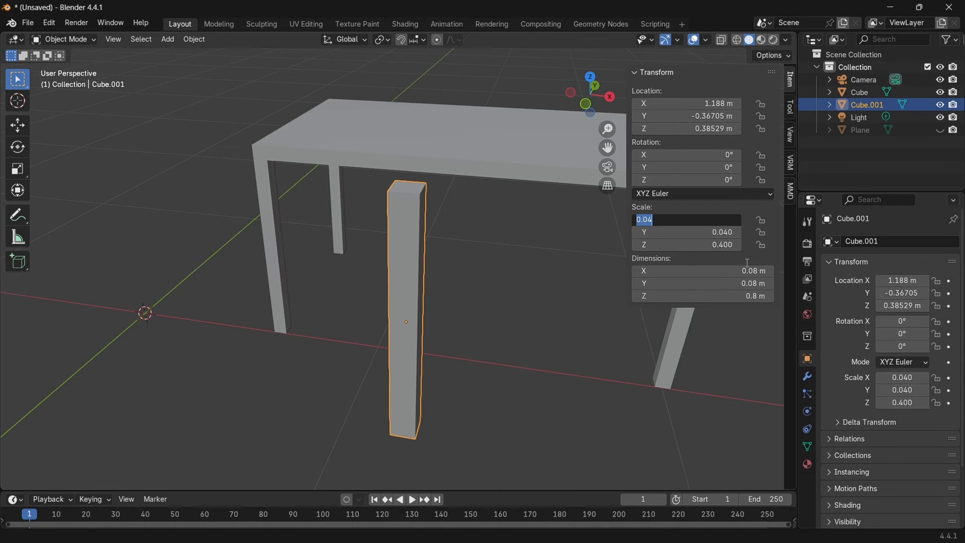
pyautogui.write('0.02')
pyautogui.press('Return')
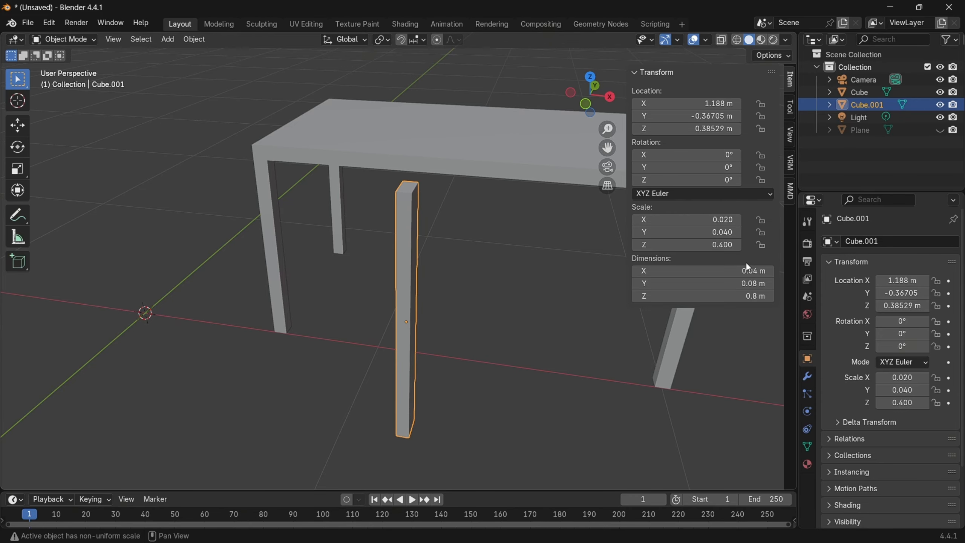
pyautogui.click(718, 231)
pyautogui.write('0.02')
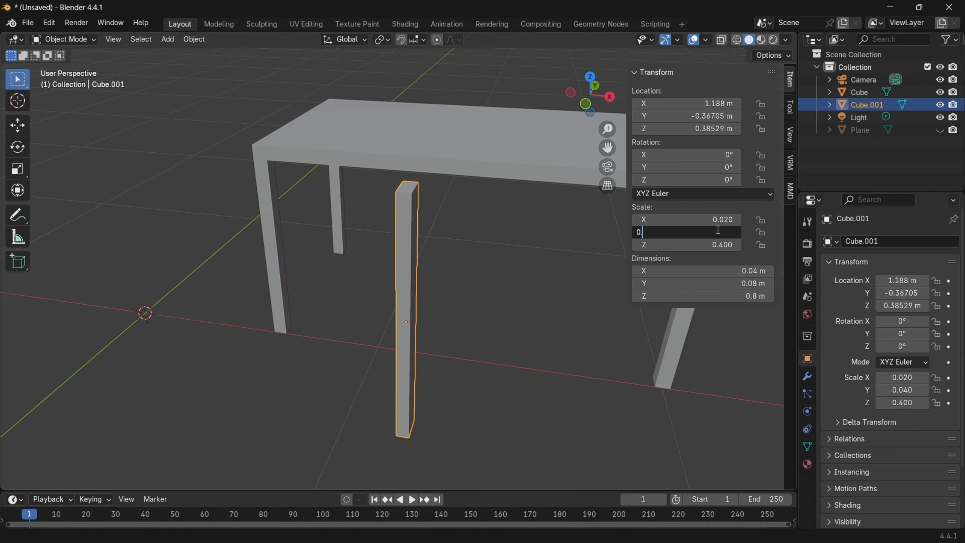
pyautogui.press('Return')
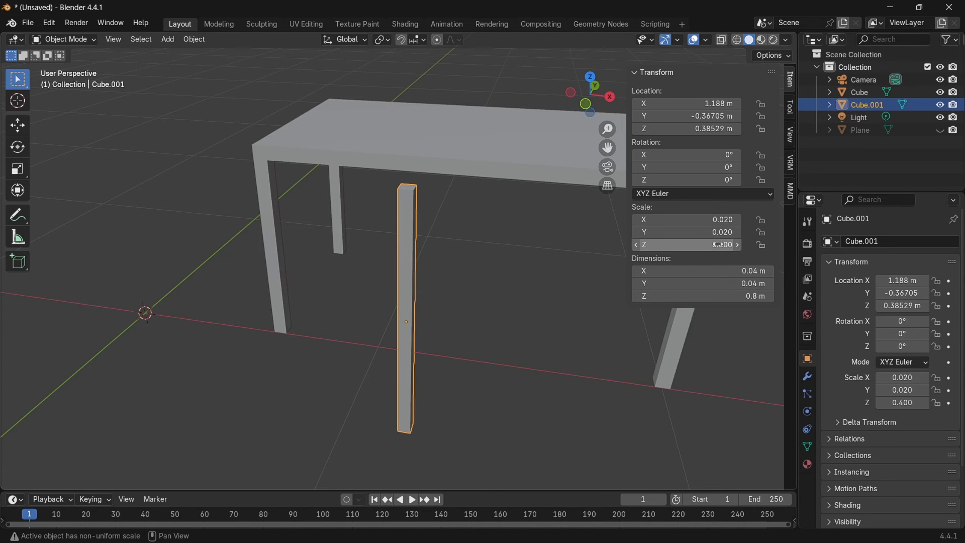
pyautogui.click(719, 244)
pyautogui.write('0.2')
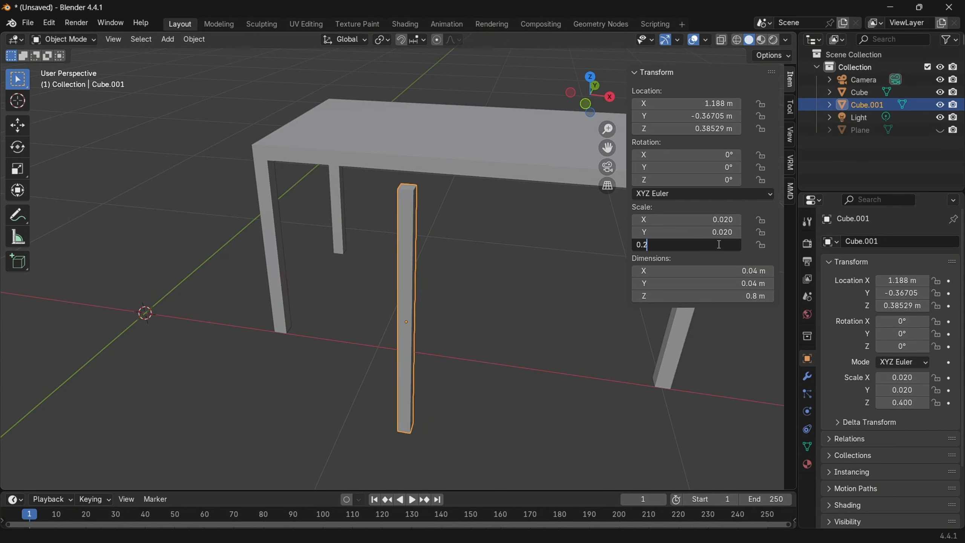
pyautogui.press('Return')
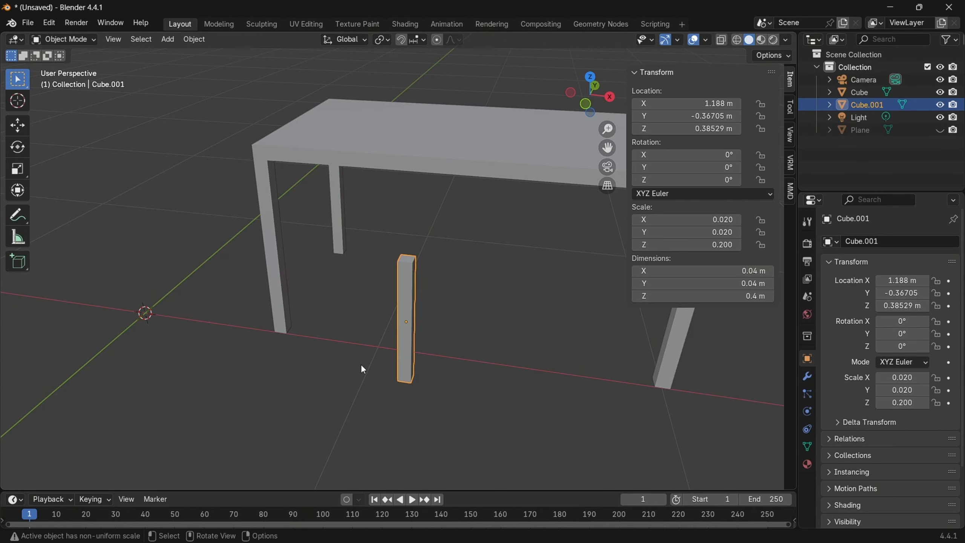
# Move the post along X to about 0.82 m and down along Z to about 0.245 m, near the table's front leg.
pyautogui.moveTo(397, 378); pyautogui.dragTo(411, 277, button='middle')
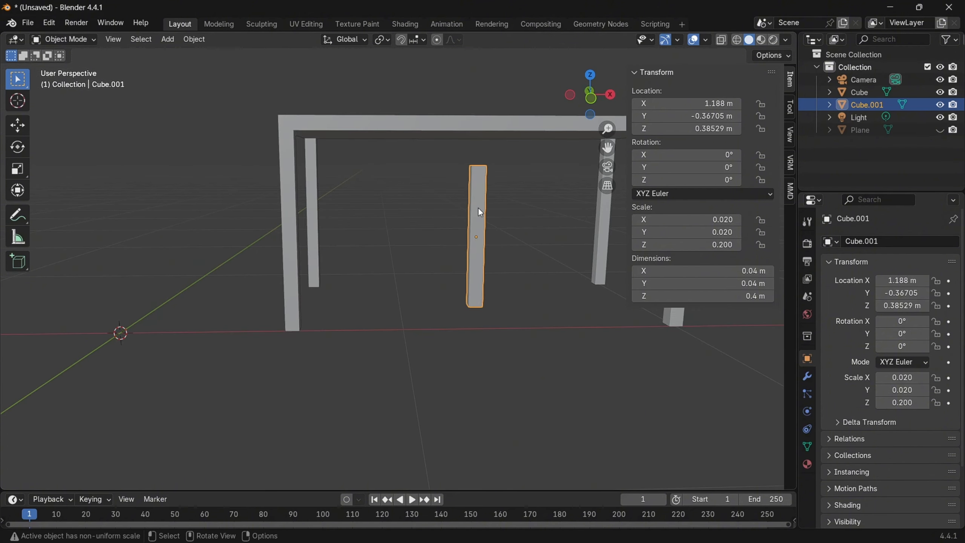
pyautogui.press('g')
pyautogui.press('x')
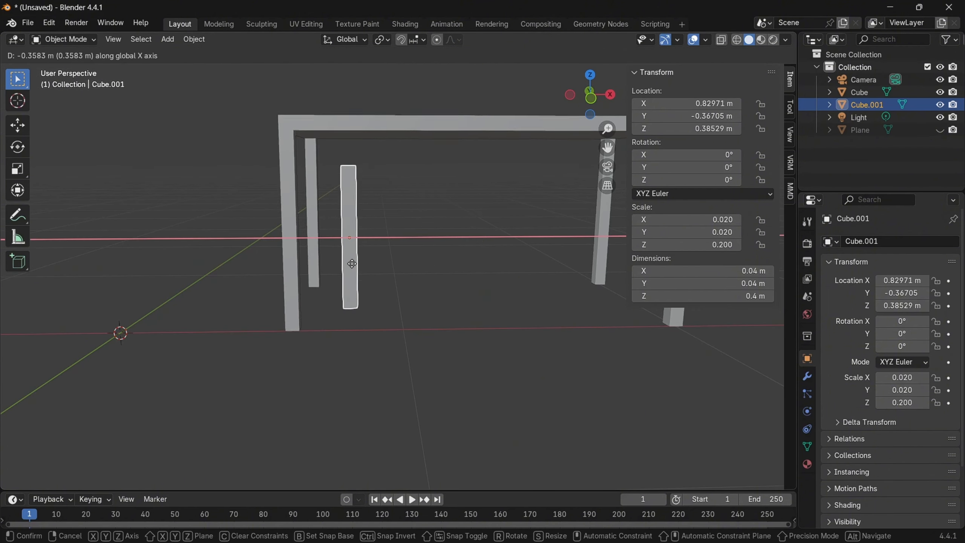
pyautogui.click(351, 268)
pyautogui.press('g')
pyautogui.press('z')
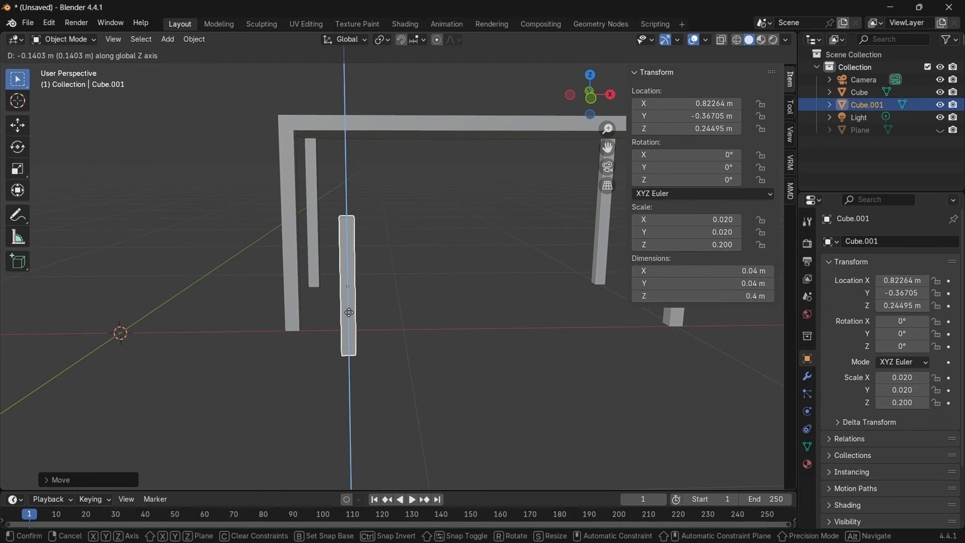
pyautogui.press('Return')
# In the front view, move the post to about X 0.743 m and lower it to about Z 0.205 m.
pyautogui.click(591, 98)
pyautogui.press('g')
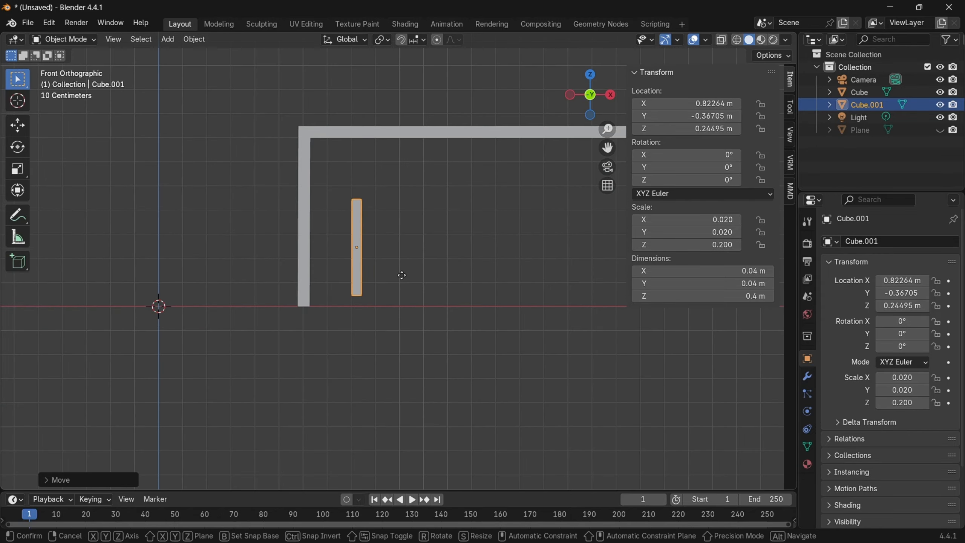
pyautogui.press('x')
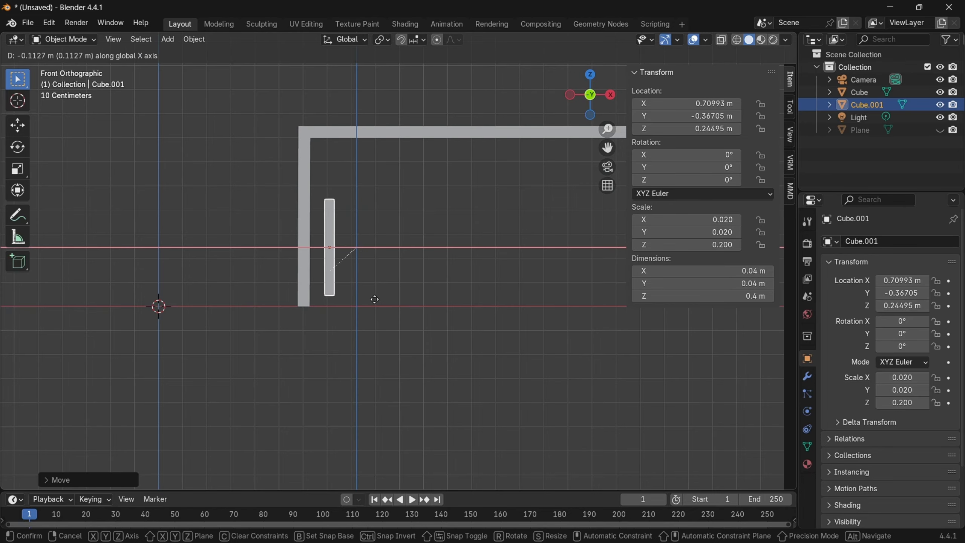
pyautogui.click(376, 304)
pyautogui.press('g')
pyautogui.press('z')
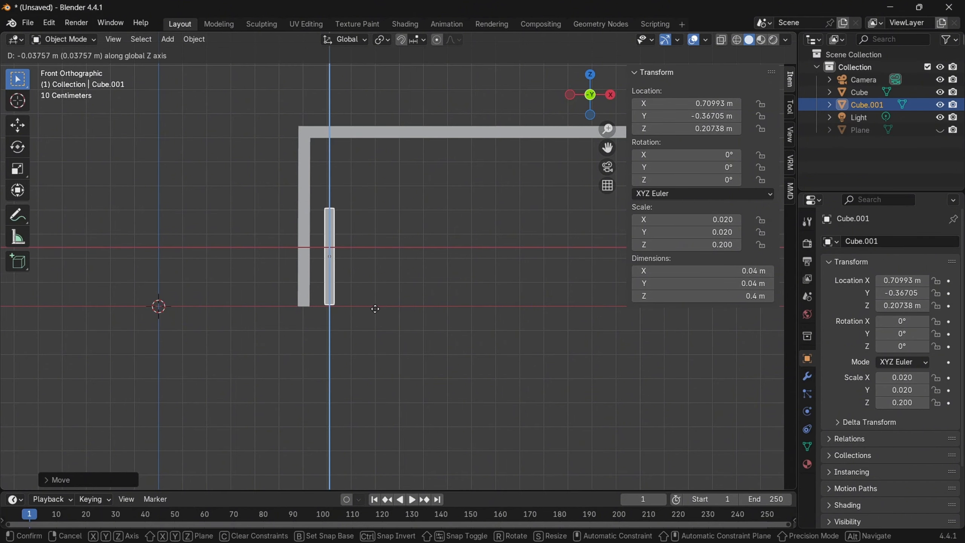
pyautogui.click(377, 314)
pyautogui.press('g')
pyautogui.press('x')
pyautogui.click(381, 307)
pyautogui.moveTo(381, 307); pyautogui.dragTo(429, 267, button='middle')
# Select the post's front face in Edit Mode, return to Object Mode and check the whole post's scale and dimensions.
pyautogui.click(323, 357)
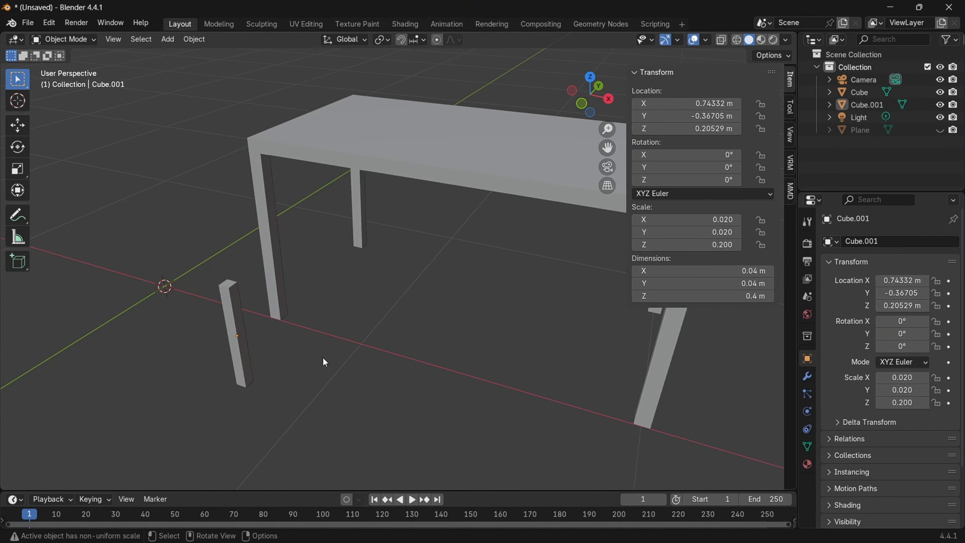
pyautogui.click(72, 40)
pyautogui.click(65, 68)
pyautogui.click(239, 334)
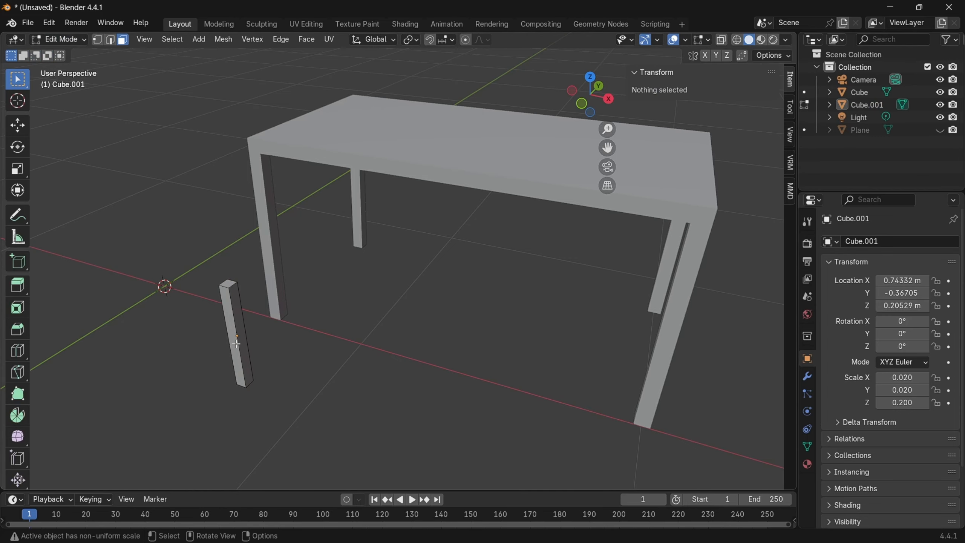
pyautogui.click(237, 337)
pyautogui.click(62, 42)
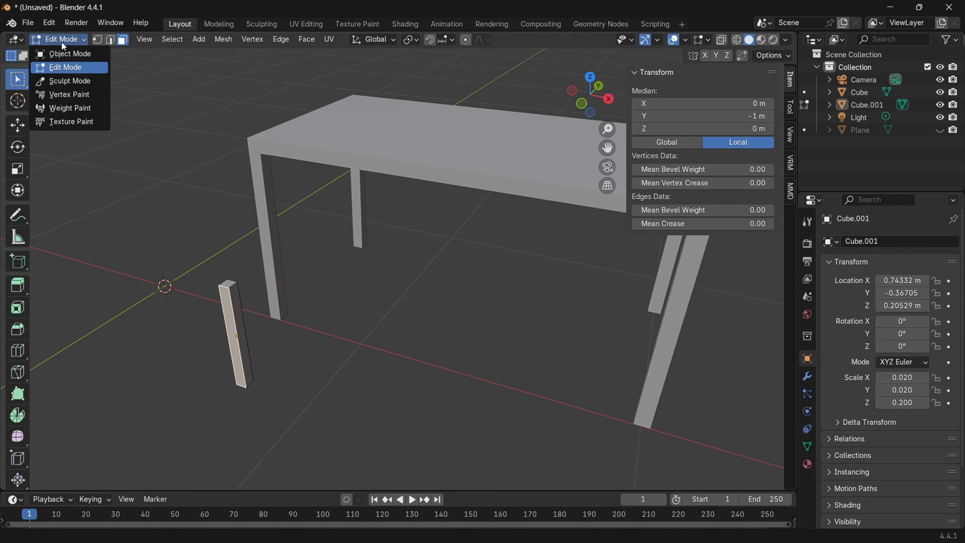
pyautogui.click(85, 54)
pyautogui.click(237, 335)
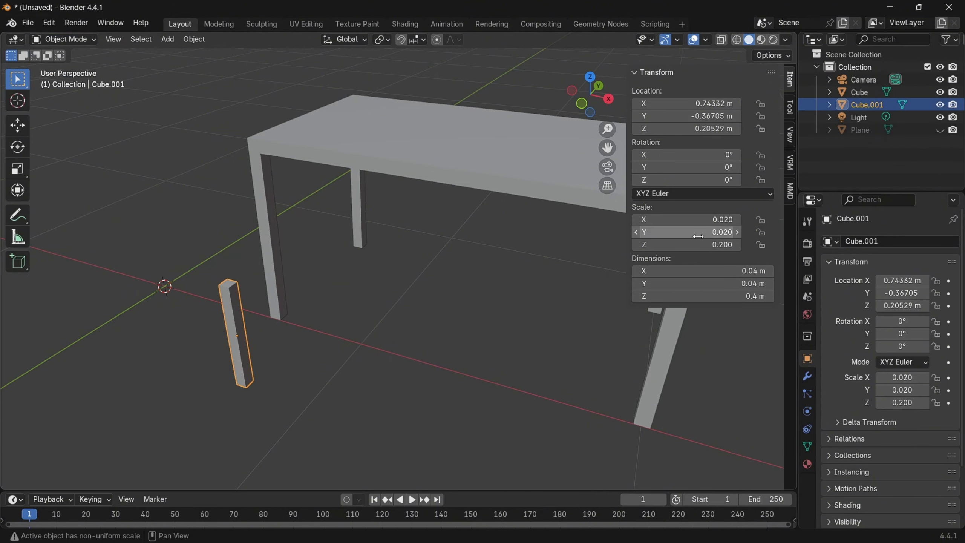
# Extrude the post's top face upward by 0.02 m in Edit Mode.
pyautogui.click(92, 55)
pyautogui.click(62, 40)
pyautogui.click(88, 68)
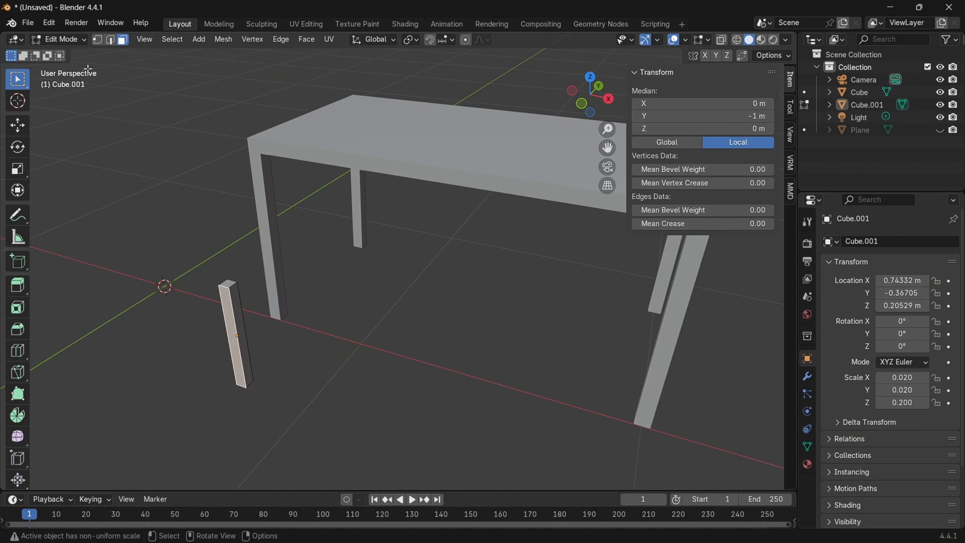
pyautogui.moveTo(330, 365); pyautogui.dragTo(372, 358, button='middle')
pyautogui.moveTo(464, 337); pyautogui.dragTo(464, 337, button='middle')
pyautogui.scroll(4, 464, 338)
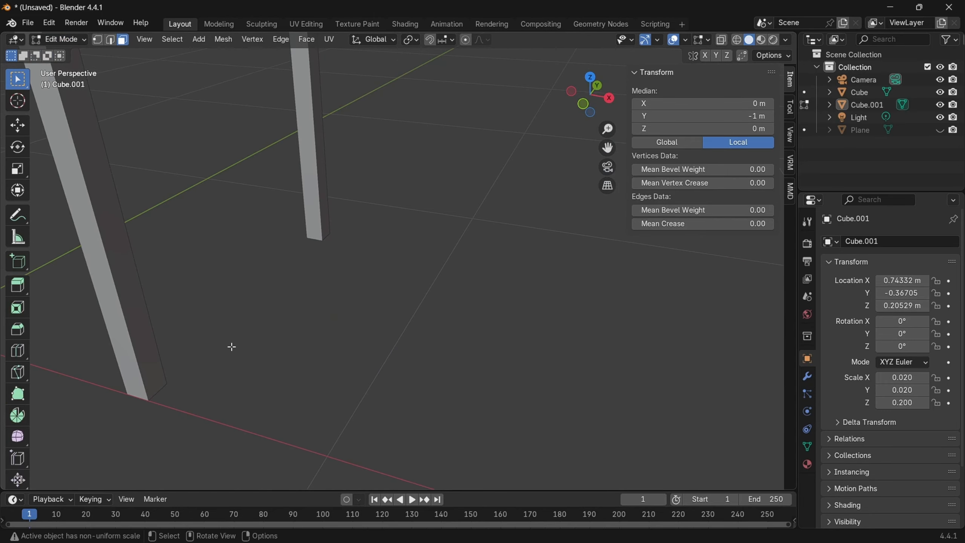
pyautogui.keyDown('shift'); pyautogui.moveTo(231, 346); pyautogui.dragTo(452, 336, button='middle'); pyautogui.keyUp('shift')
pyautogui.scroll(-1, 448, 286)
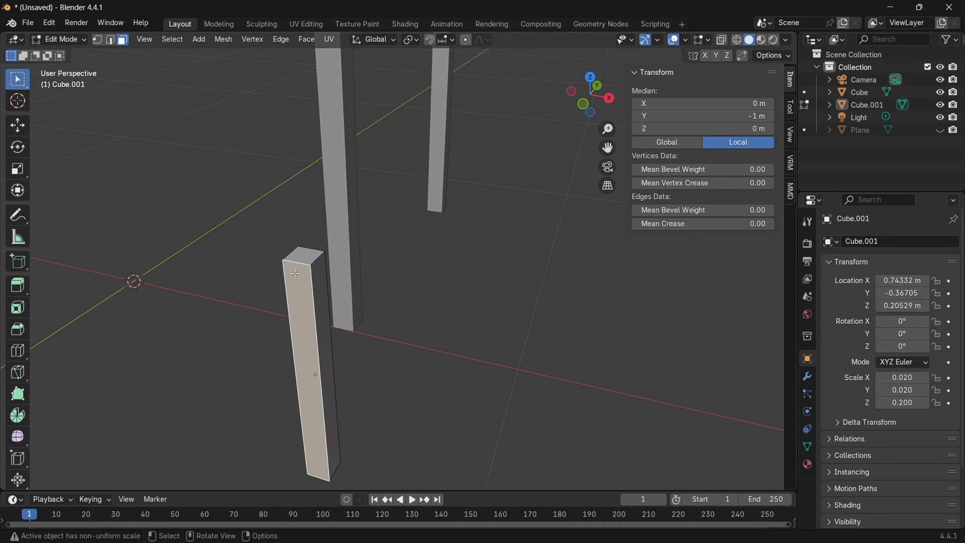
pyautogui.click(308, 257)
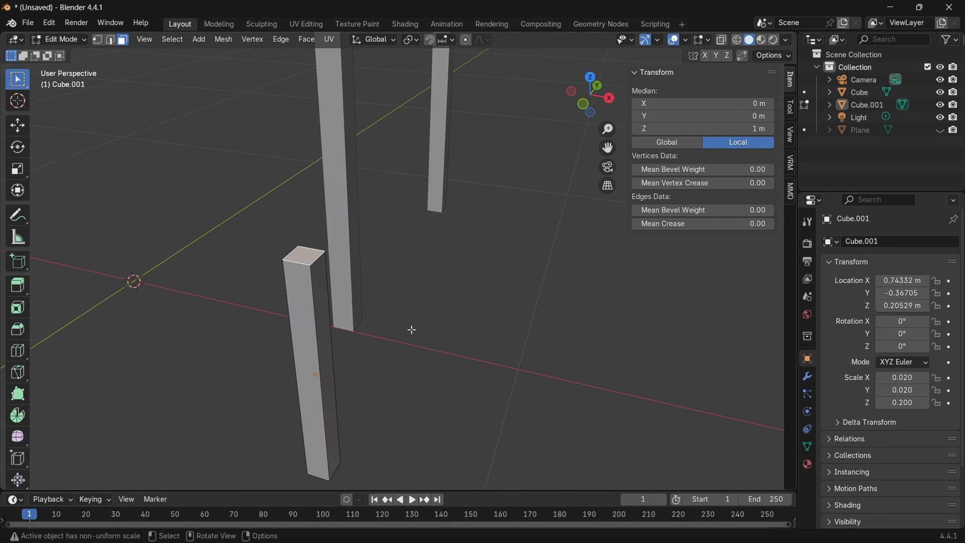
pyautogui.press('e')
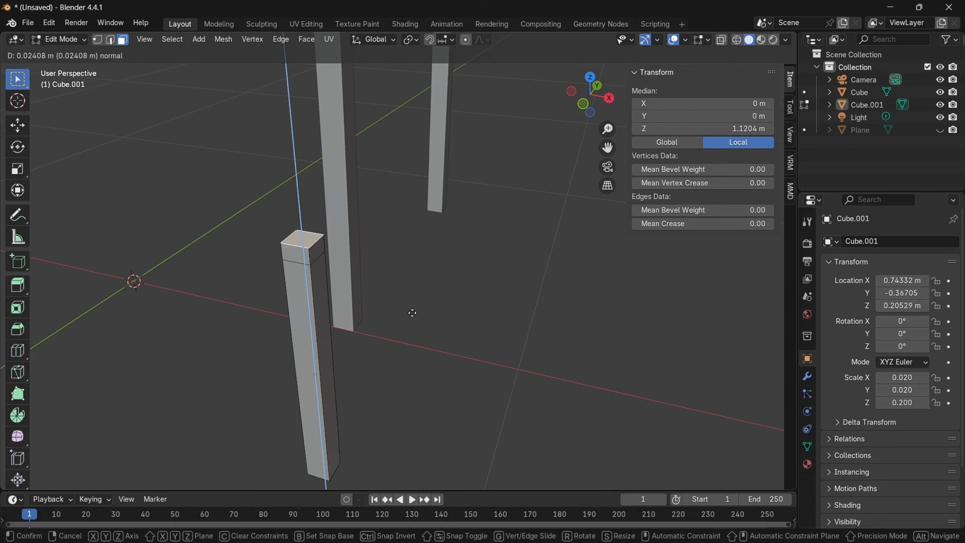
pyautogui.write('0.02')
pyautogui.press('Return')
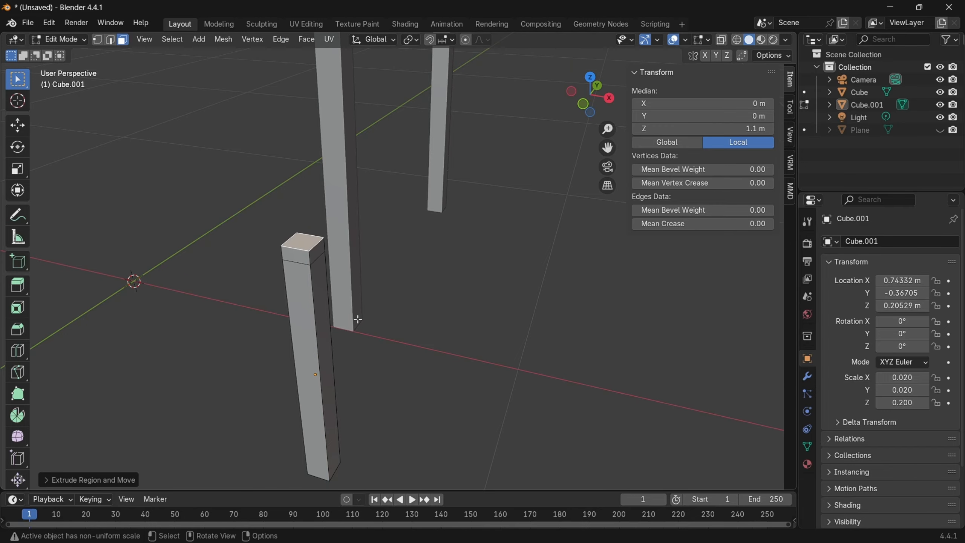
# Duplicate the whole post mesh 0.32 m along the X axis and clear the selection.
pyautogui.moveTo(431, 355); pyautogui.dragTo(366, 334, button='middle')
pyautogui.click(298, 247)
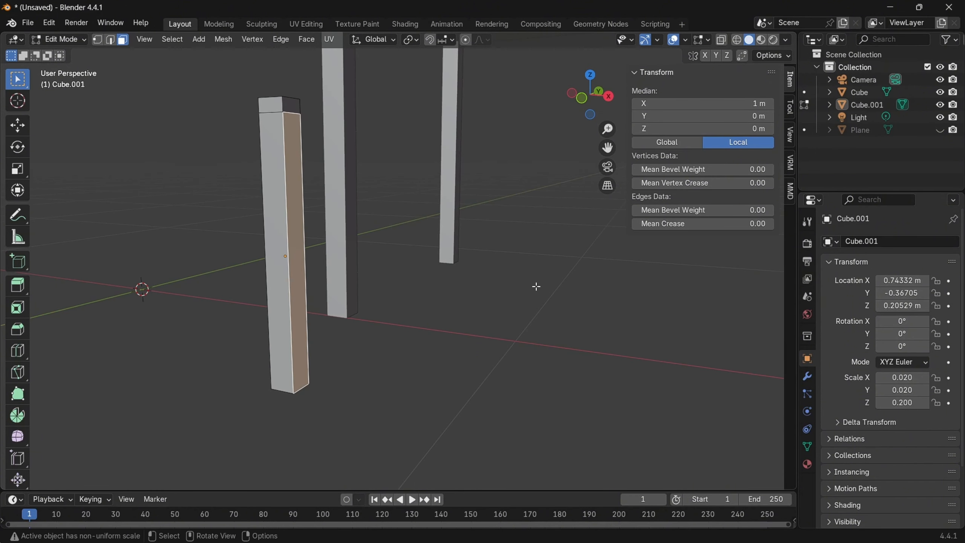
pyautogui.moveTo(504, 297); pyautogui.dragTo(513, 307, button='middle')
pyautogui.press('a')
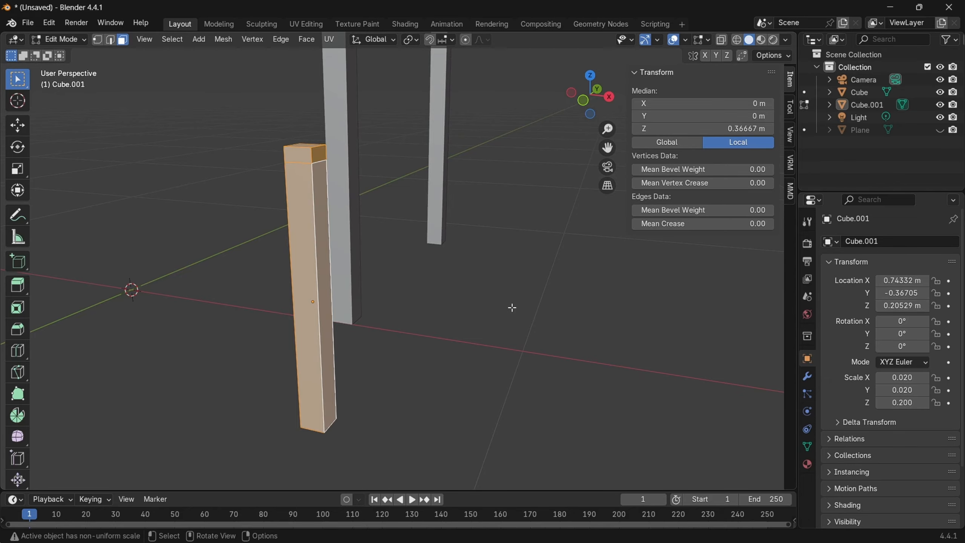
pyautogui.hotkey('shift', 'd')
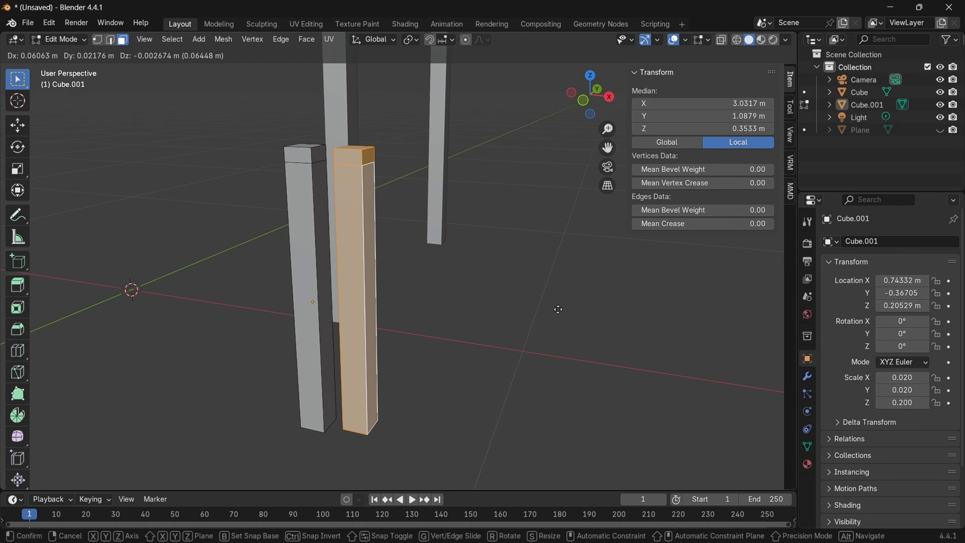
pyautogui.press('x')
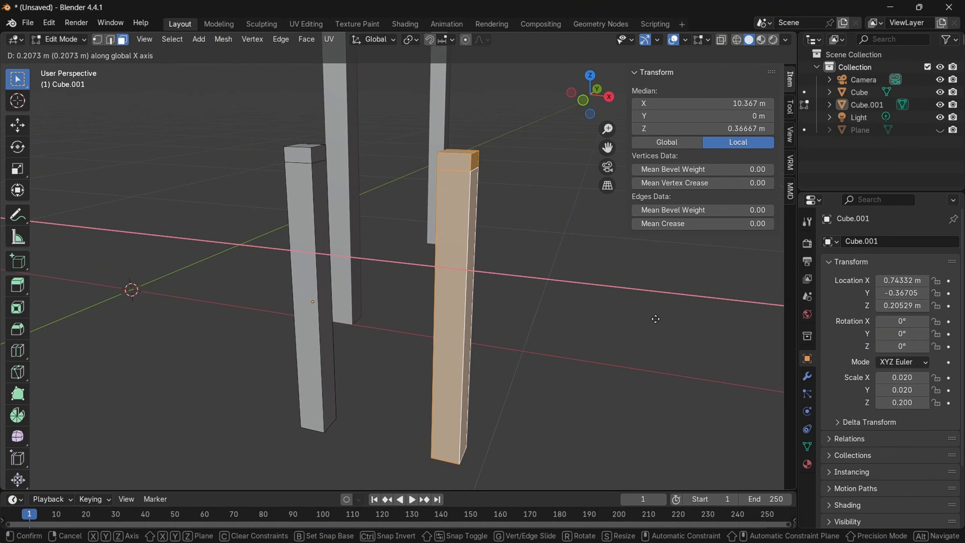
pyautogui.write('0.032')
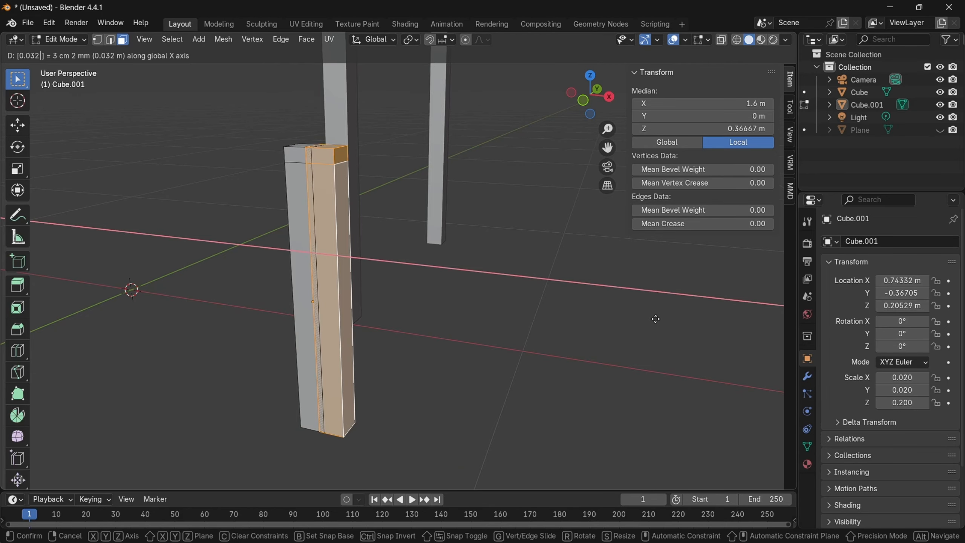
pyautogui.press('BackSpace')
pyautogui.press('BackSpace')
pyautogui.press('BackSpace')
pyautogui.write('32')
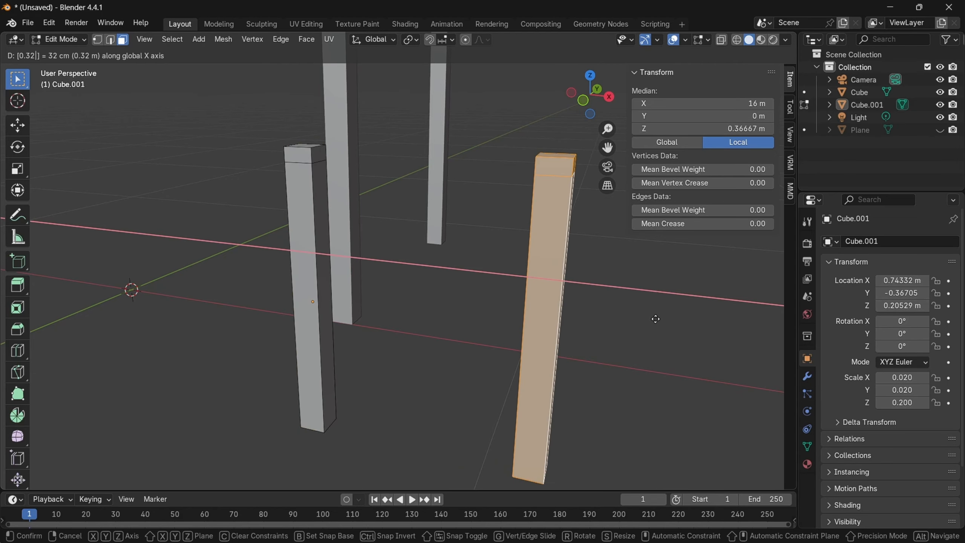
pyautogui.press('Return')
pyautogui.click(416, 327)
# Bridge the facing side faces of the two posts' top segments to form a crossbar between them.
pyautogui.moveTo(416, 328); pyautogui.dragTo(542, 197, button='middle')
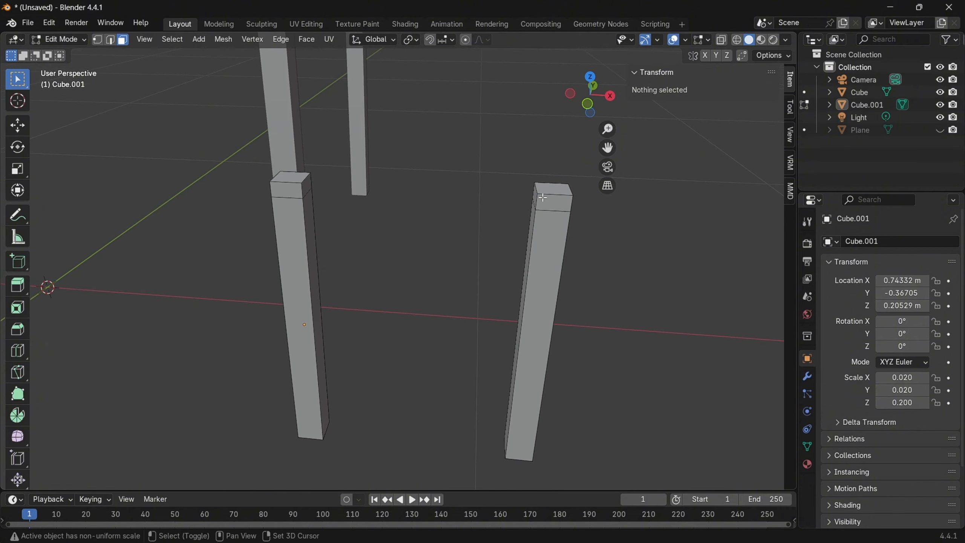
pyautogui.click(534, 195)
pyautogui.keyDown('shift'); pyautogui.click(309, 189); pyautogui.keyUp('shift')
pyautogui.hotkey('ctrl', 'f')
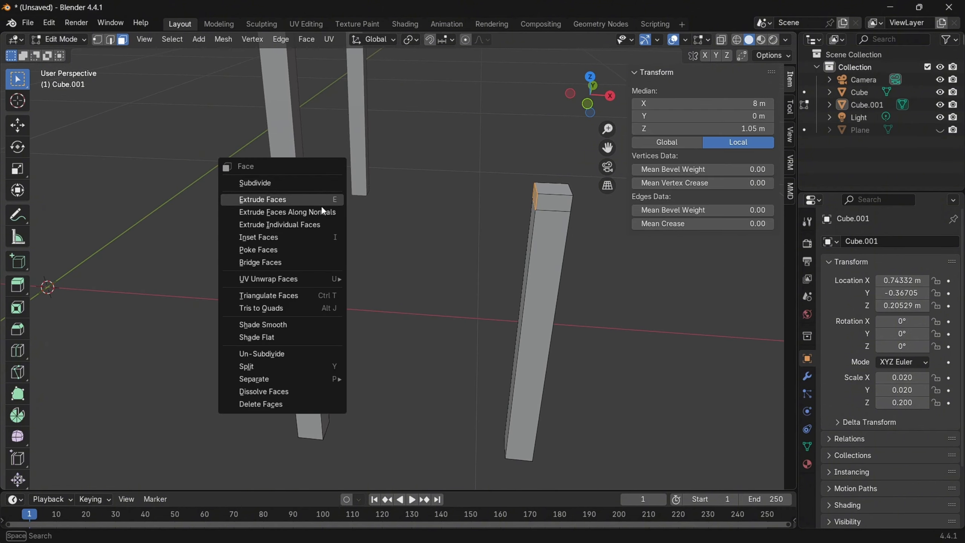
pyautogui.click(287, 263)
pyautogui.moveTo(420, 276); pyautogui.dragTo(272, 354, button='middle')
pyautogui.click(248, 323)
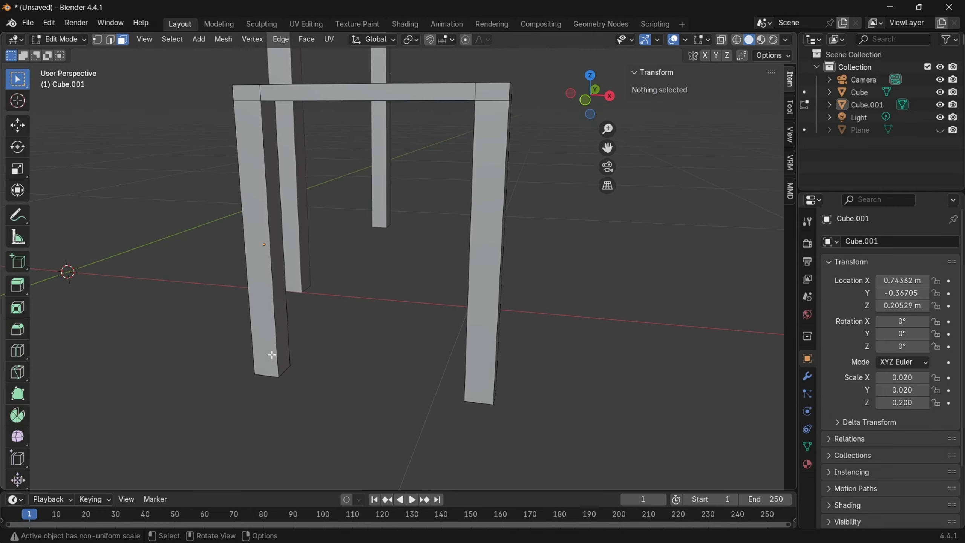
pyautogui.press('l')
pyautogui.moveTo(370, 95); pyautogui.dragTo(399, 323, button='middle')
pyautogui.hotkey('shift', 'd')
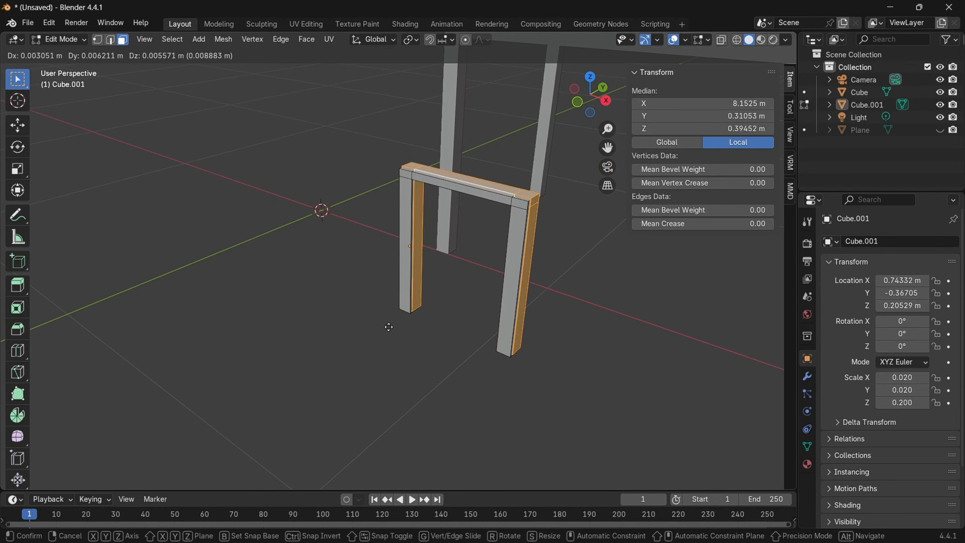
pyautogui.rightClick(411, 319)
pyautogui.keyDown('shift'); pyautogui.moveTo(640, 317); pyautogui.dragTo(370, 334, button='middle'); pyautogui.keyUp('shift')
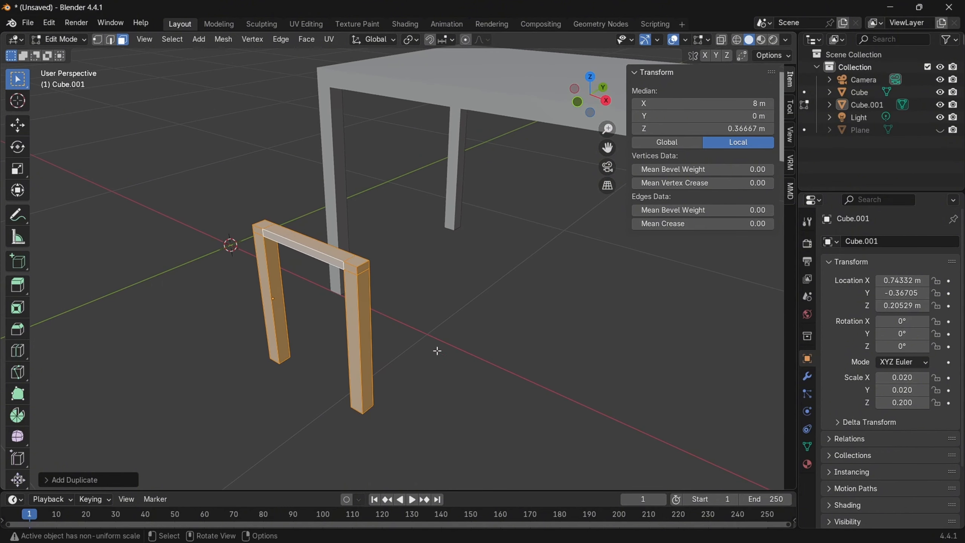
pyautogui.press('g')
pyautogui.hotkey('shift', 'x')
pyautogui.rightClick(402, 319)
pyautogui.moveTo(365, 328); pyautogui.dragTo(374, 316, button='middle')
pyautogui.click(365, 317)
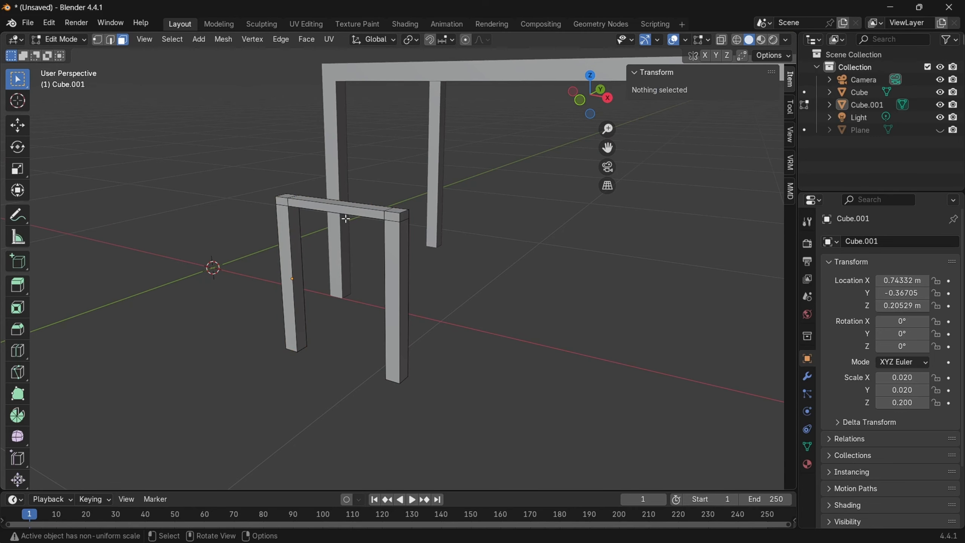
# Select the entire linked leg frame and duplicate it 0.36 m along the Y axis.
pyautogui.click(347, 207)
pyautogui.hotkey('ctrl', 'l')
pyautogui.moveTo(356, 242); pyautogui.dragTo(341, 284, button='middle')
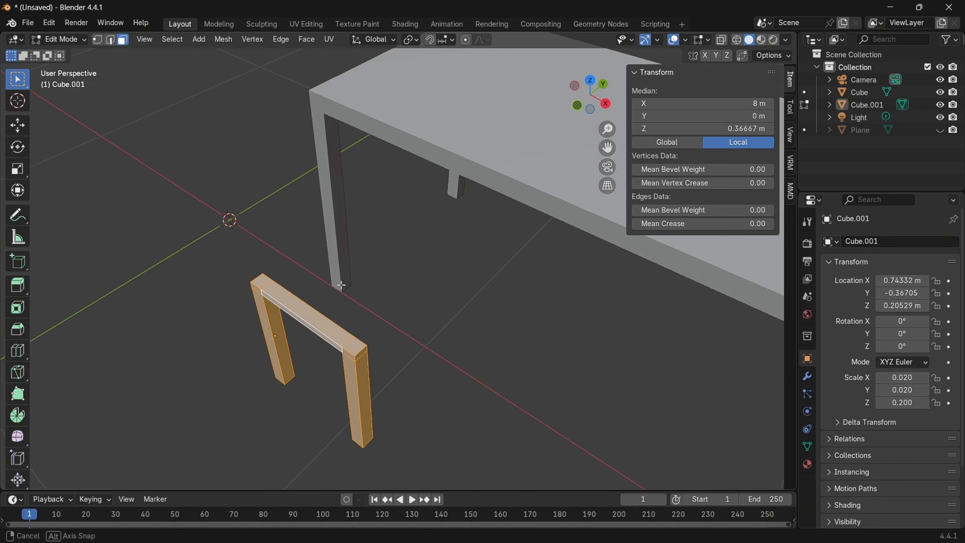
pyautogui.hotkey('shift', 'd')
pyautogui.press('y')
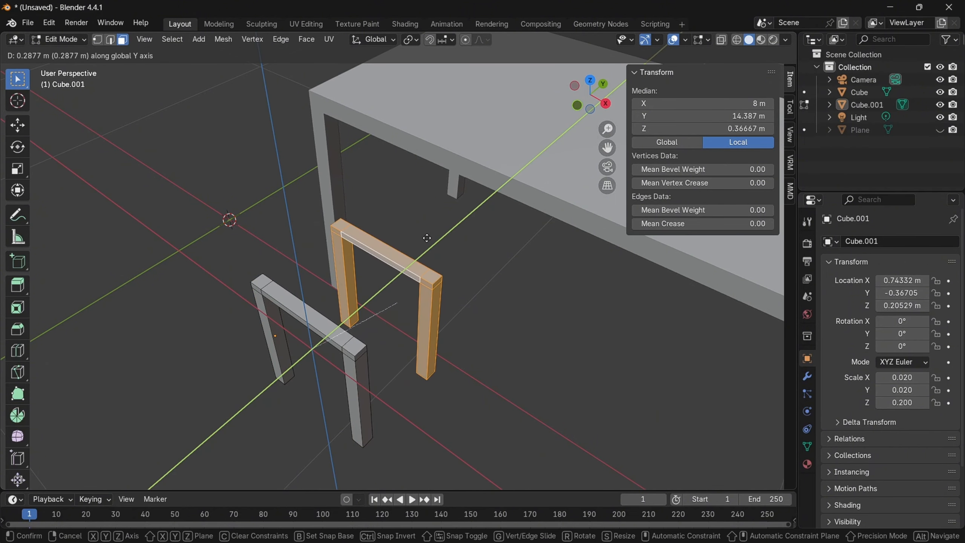
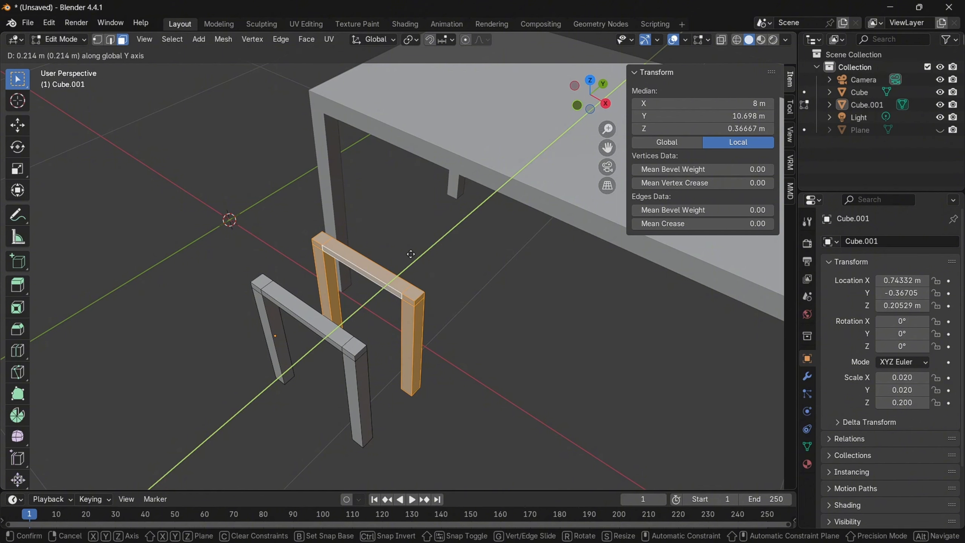
pyautogui.write('0.')
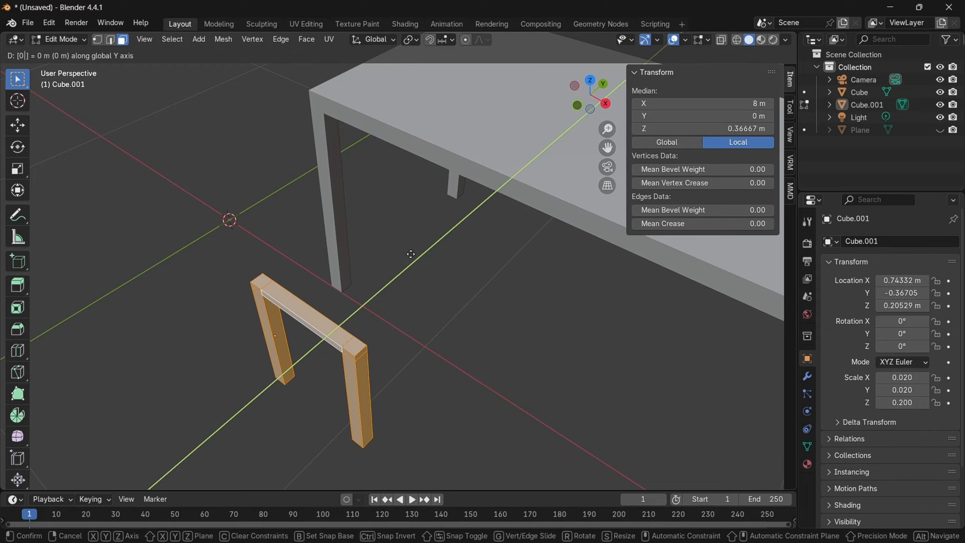
pyautogui.write('36')
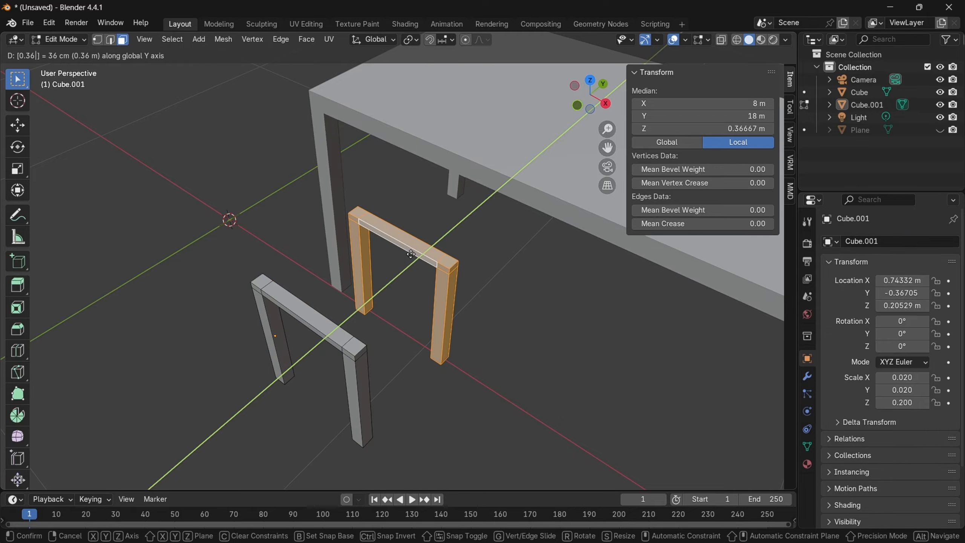
pyautogui.press('Return')
pyautogui.click(391, 273)
# Bridge the inner side faces of the two leg frames' top rails to form the chair's seat between them.
pyautogui.moveTo(391, 274); pyautogui.dragTo(383, 343, button='middle')
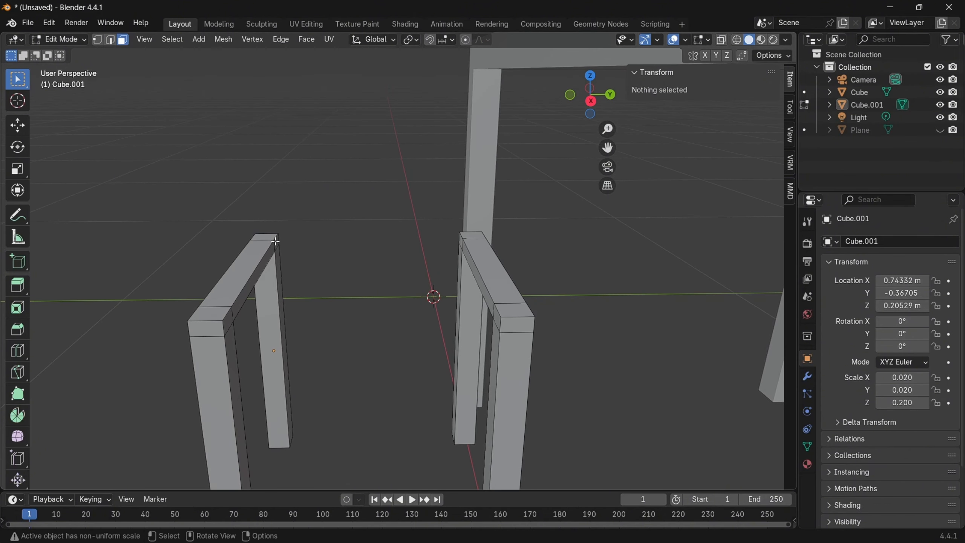
pyautogui.click(239, 315)
pyautogui.click(229, 322)
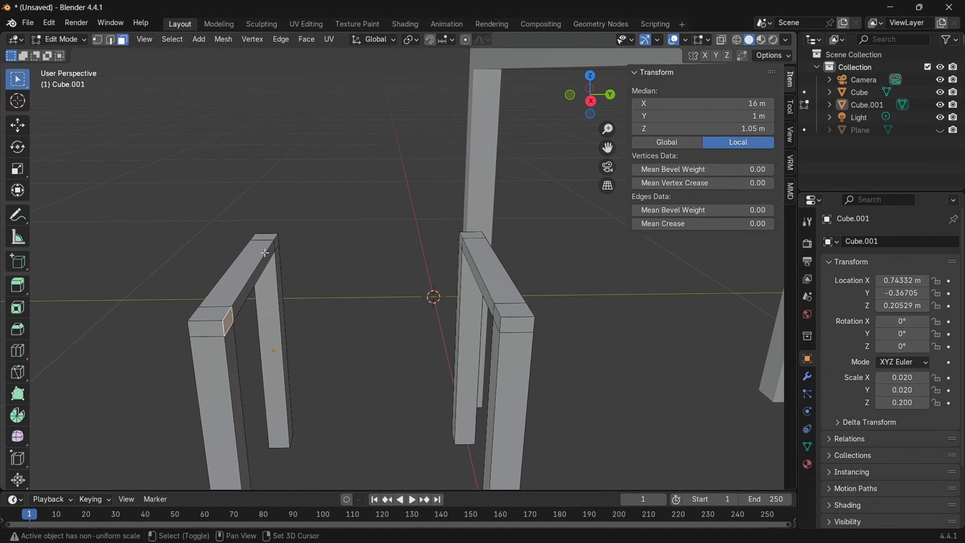
pyautogui.keyDown('ctrl'); pyautogui.click(278, 241); pyautogui.keyUp('ctrl')
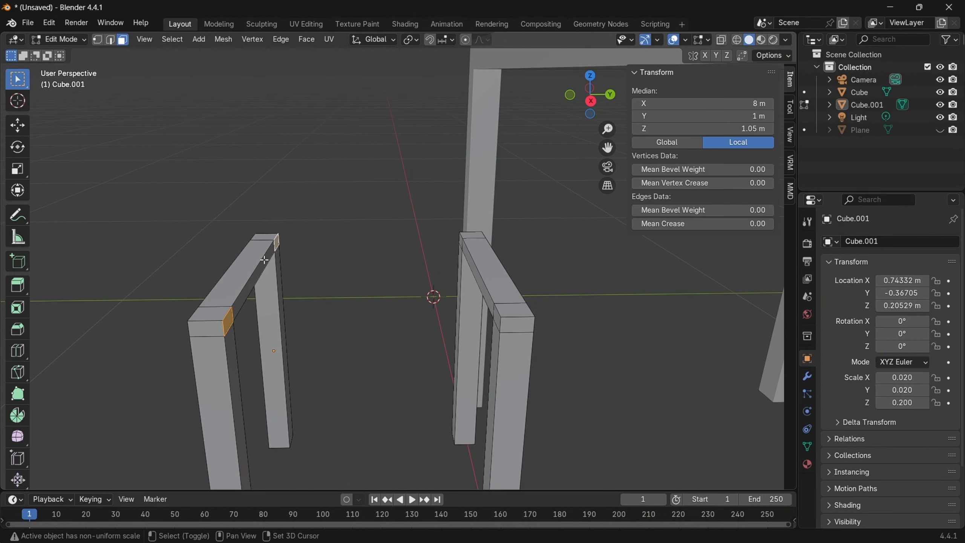
pyautogui.keyDown('shift'); pyautogui.click(460, 242); pyautogui.keyUp('shift')
pyautogui.keyDown('shift'); pyautogui.click(468, 258); pyautogui.keyUp('shift')
pyautogui.keyDown('shift'); pyautogui.click(497, 322); pyautogui.keyUp('shift')
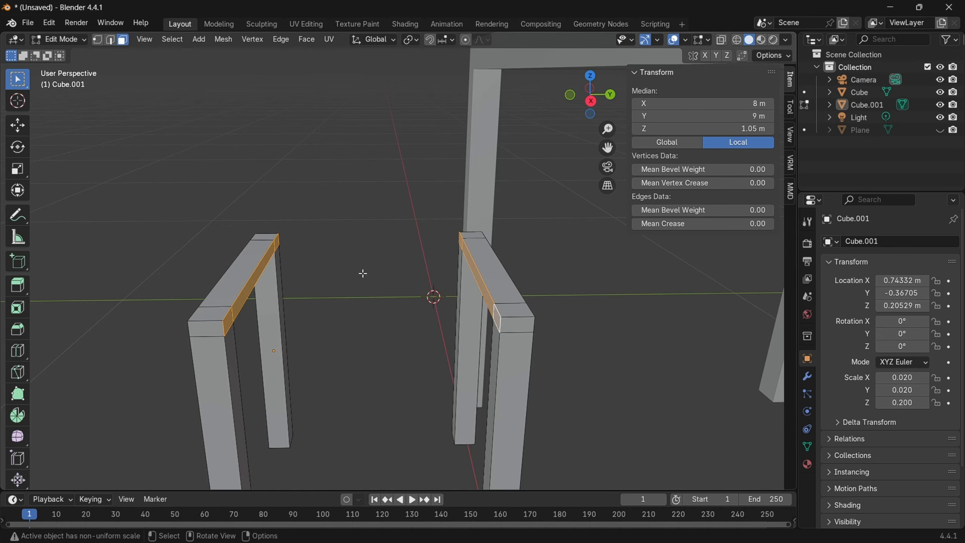
pyautogui.rightClick(268, 276)
pyautogui.click(219, 275)
pyautogui.moveTo(378, 400); pyautogui.dragTo(586, 435, button='middle')
pyautogui.click(356, 412)
pyautogui.moveTo(471, 414); pyautogui.dragTo(491, 379, button='middle')
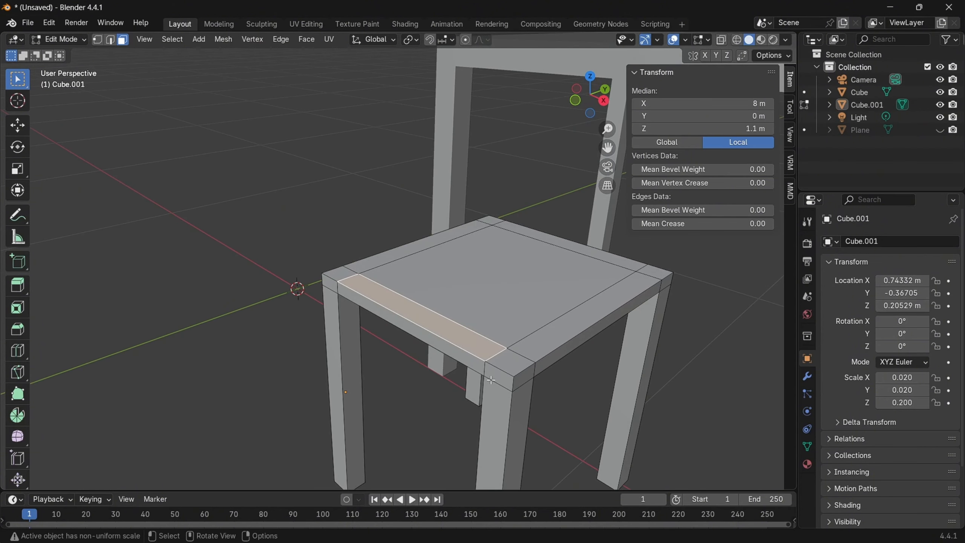
pyautogui.click(427, 433)
pyautogui.click(430, 320)
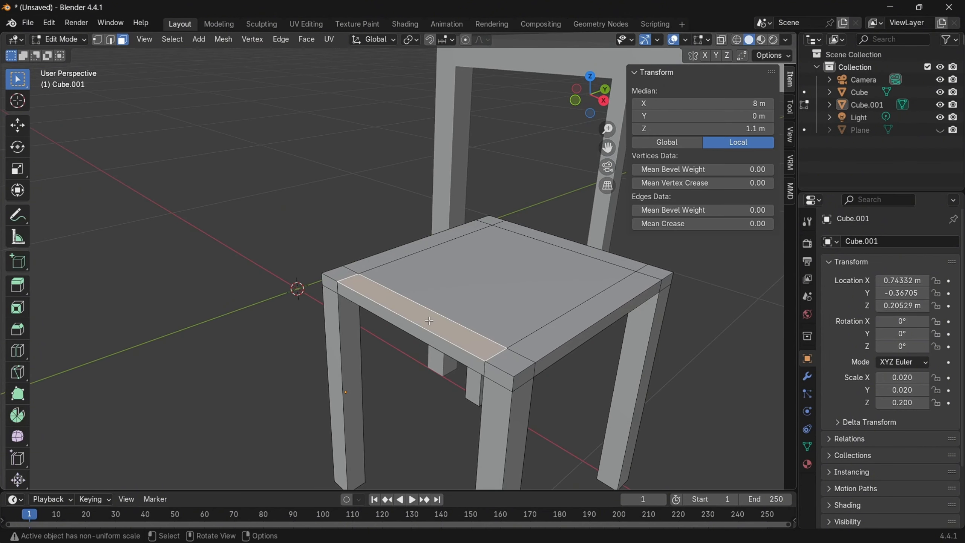
pyautogui.click(426, 405)
# Extrude the top faces of the two rear leg corners upward by 0.2 m to start the backrest posts.
pyautogui.moveTo(425, 403); pyautogui.dragTo(369, 420, button='middle')
pyautogui.click(360, 345)
pyautogui.click(311, 271)
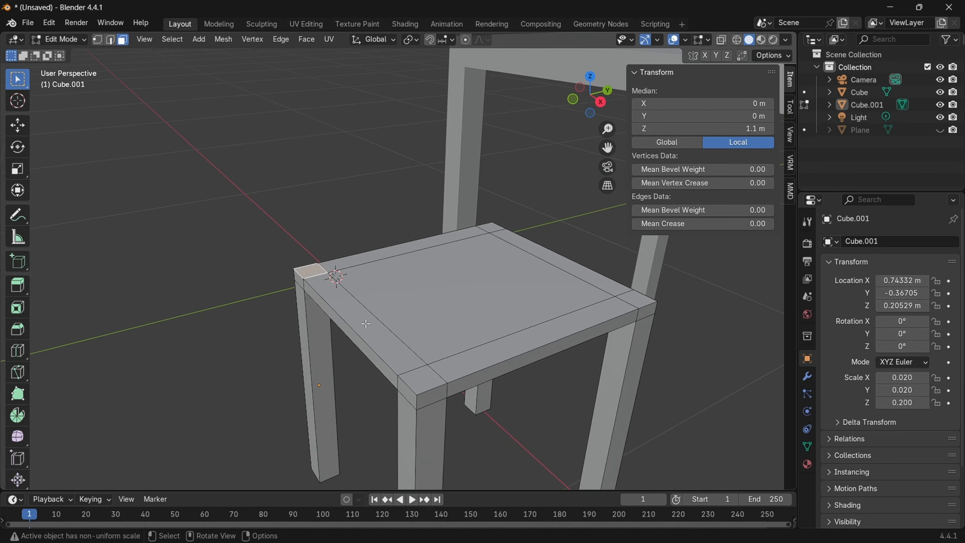
pyautogui.keyDown('shift'); pyautogui.click(426, 380); pyautogui.keyUp('shift')
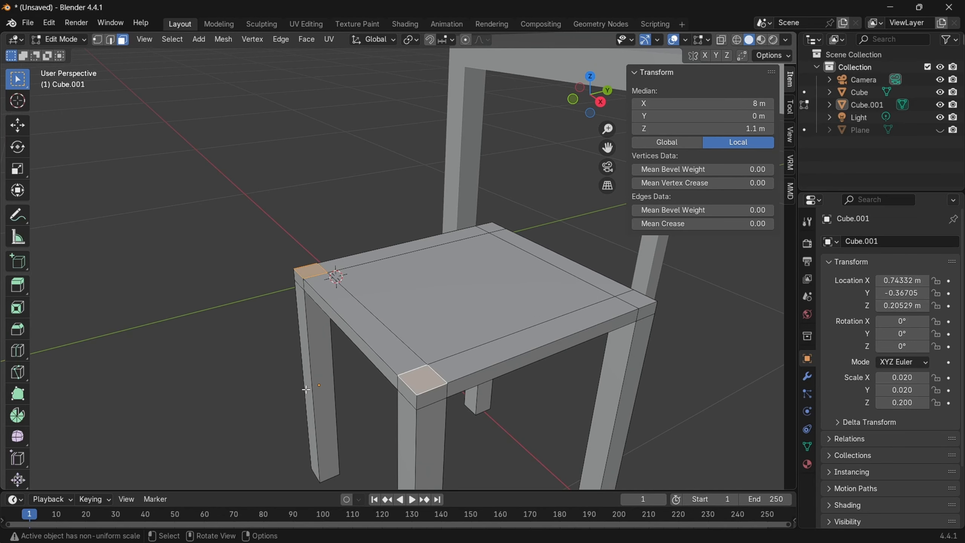
pyautogui.moveTo(331, 408); pyautogui.dragTo(321, 405, button='middle')
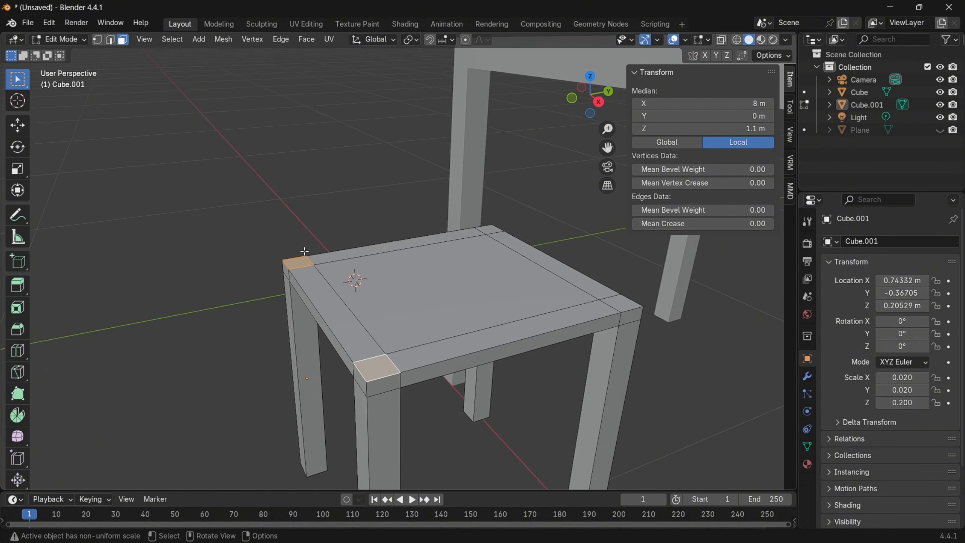
pyautogui.click(598, 102)
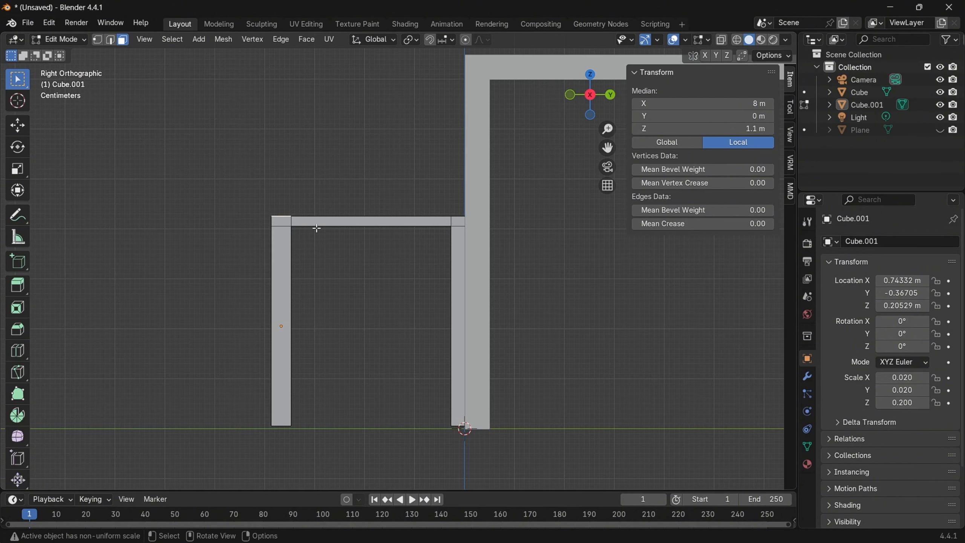
pyautogui.write('e')
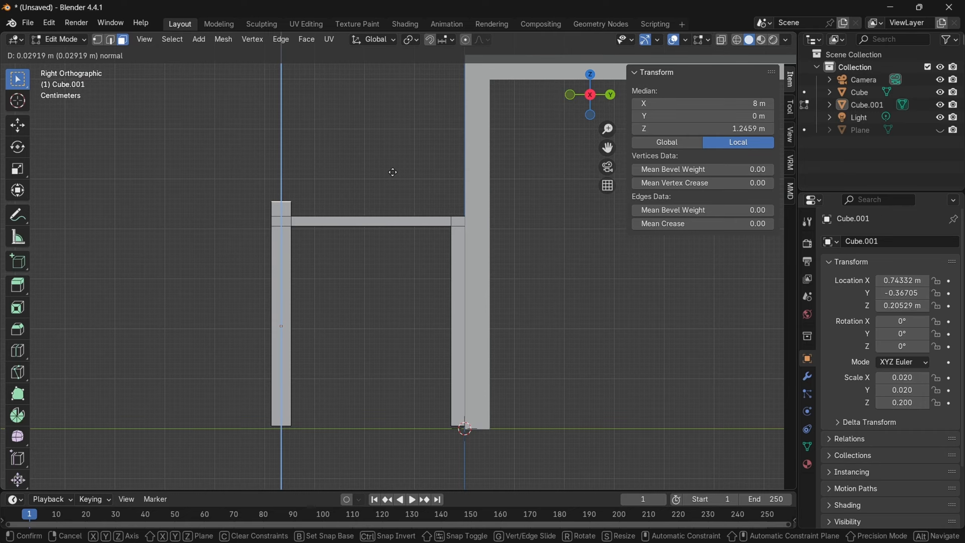
pyautogui.write('0.')
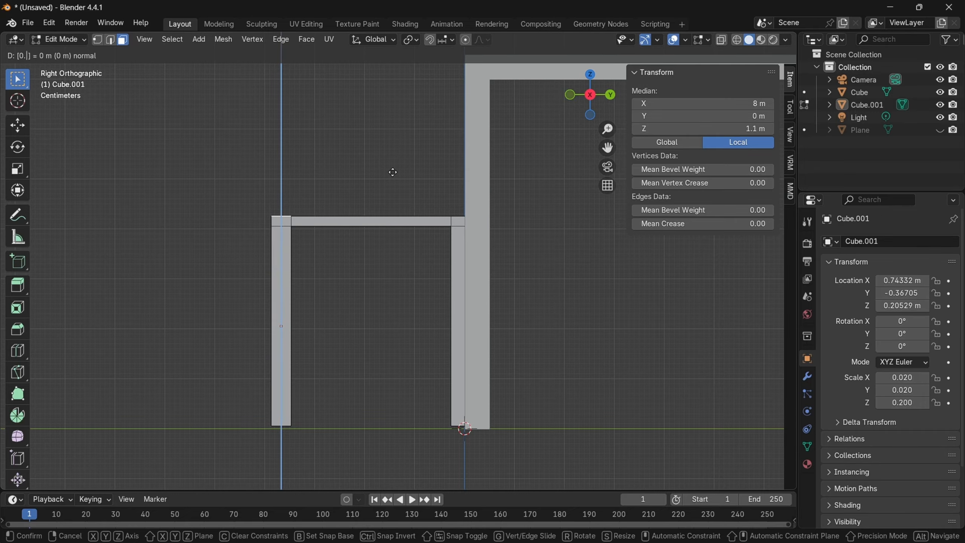
pyautogui.write('2')
pyautogui.press('Return')
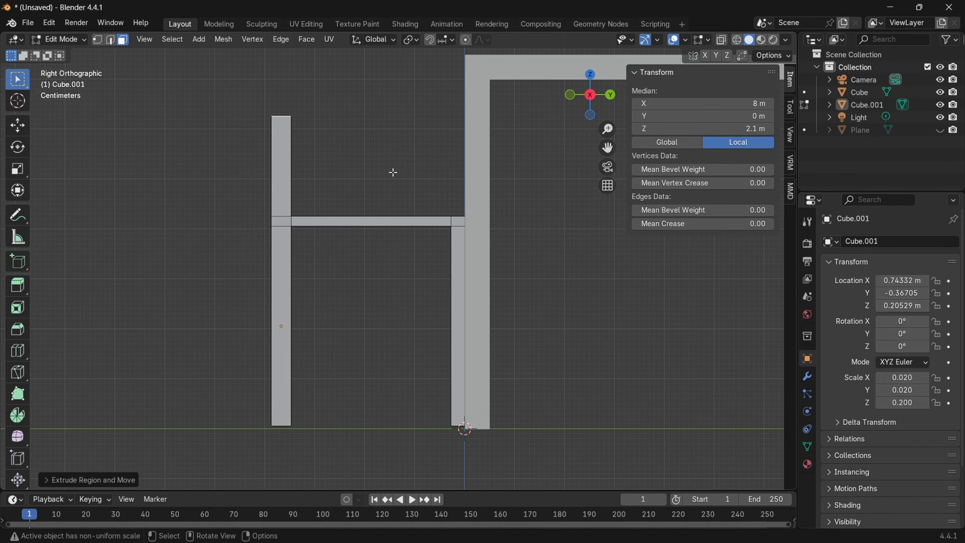
# Extrude the two backrest posts' top faces another 0.2 m upward as a second segment.
pyautogui.keyDown('shift'); pyautogui.moveTo(393, 173); pyautogui.dragTo(385, 329, button='middle'); pyautogui.keyUp('shift')
pyautogui.write('e')
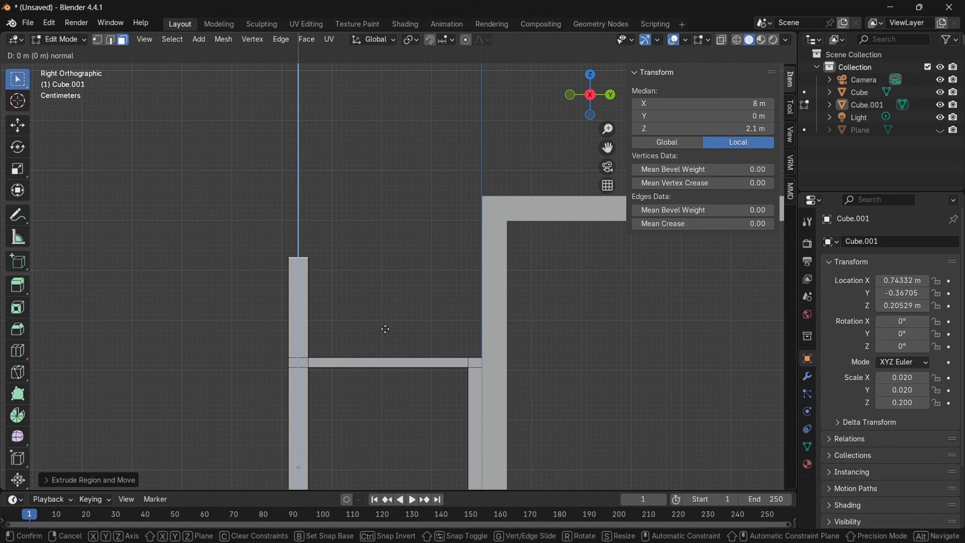
pyautogui.write('0.2')
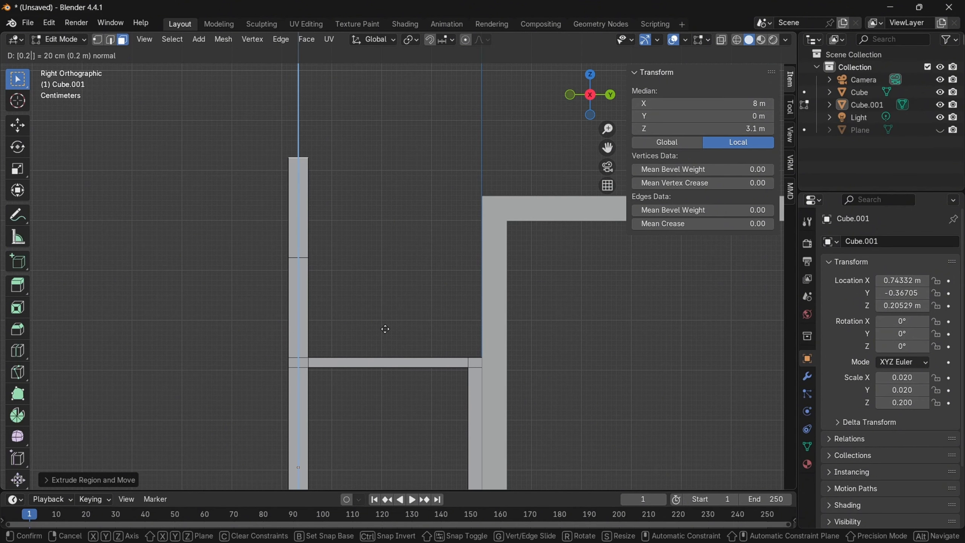
pyautogui.press('Return')
# Extrude the table-facing faces of the two posts' upper segments outward by 0.02 m.
pyautogui.moveTo(390, 287); pyautogui.dragTo(355, 319, button='middle')
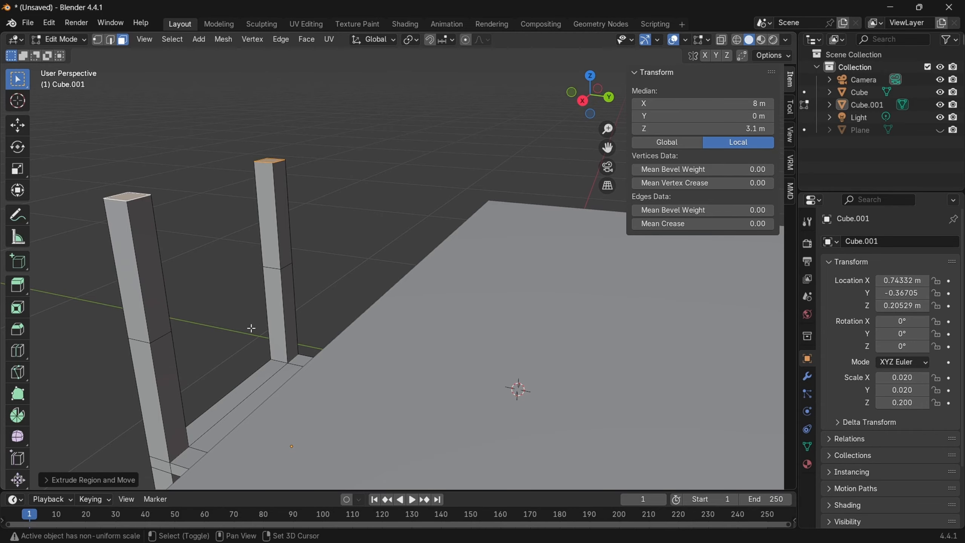
pyautogui.moveTo(231, 316); pyautogui.dragTo(256, 319, button='middle')
pyautogui.click(190, 287)
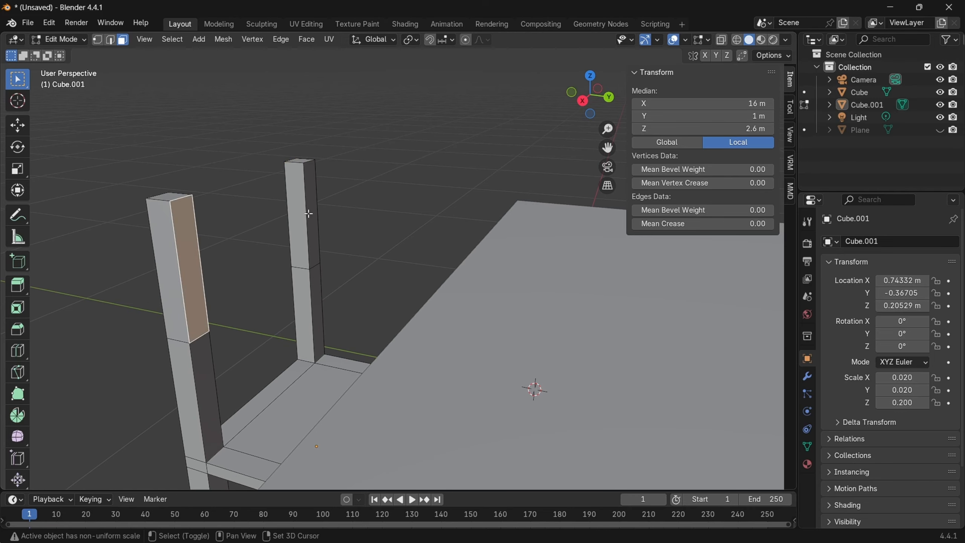
pyautogui.keyDown('shift'); pyautogui.click(313, 286); pyautogui.keyUp('shift')
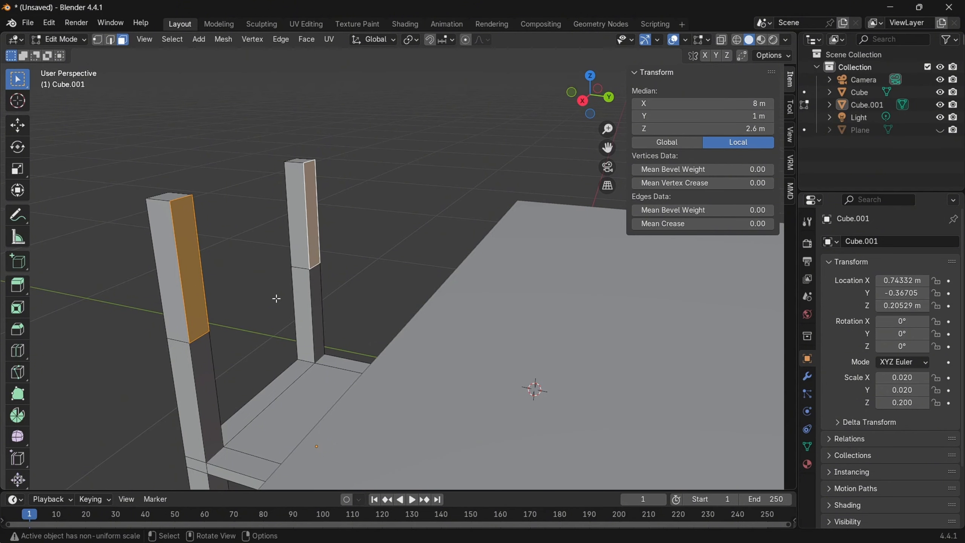
pyautogui.write('e0.02')
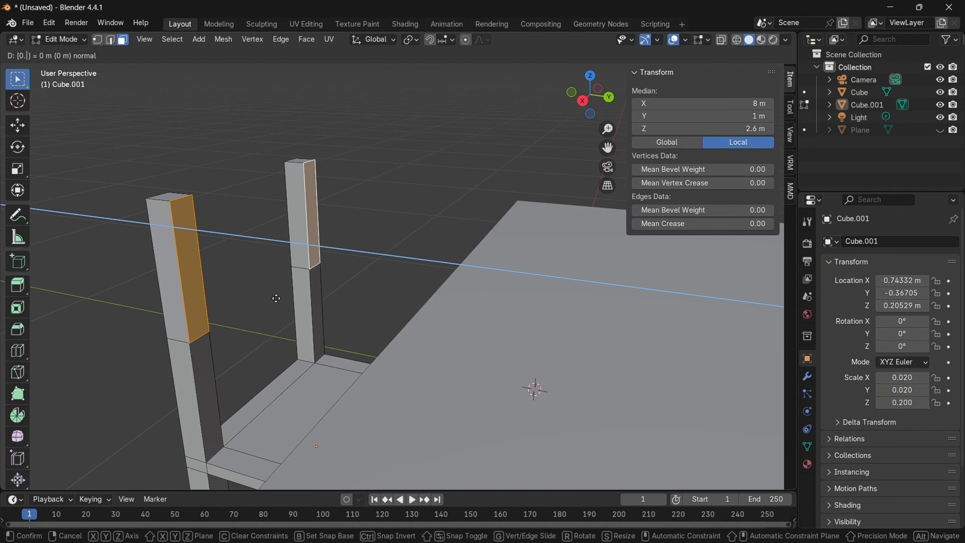
pyautogui.press('Return')
pyautogui.click(284, 295)
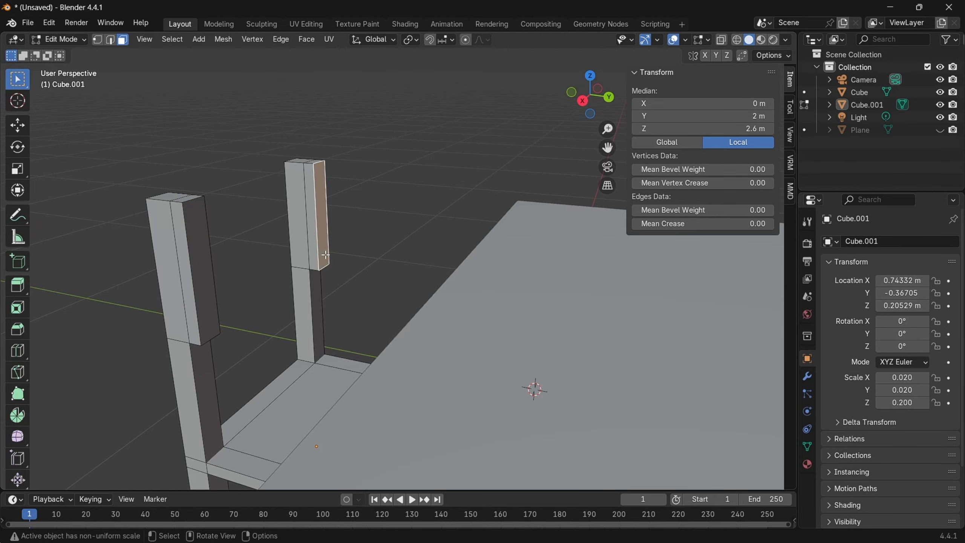
# Bridge the facing inner faces of the two extruded post strips to form the backrest panel, and clear the selection.
pyautogui.click(313, 210)
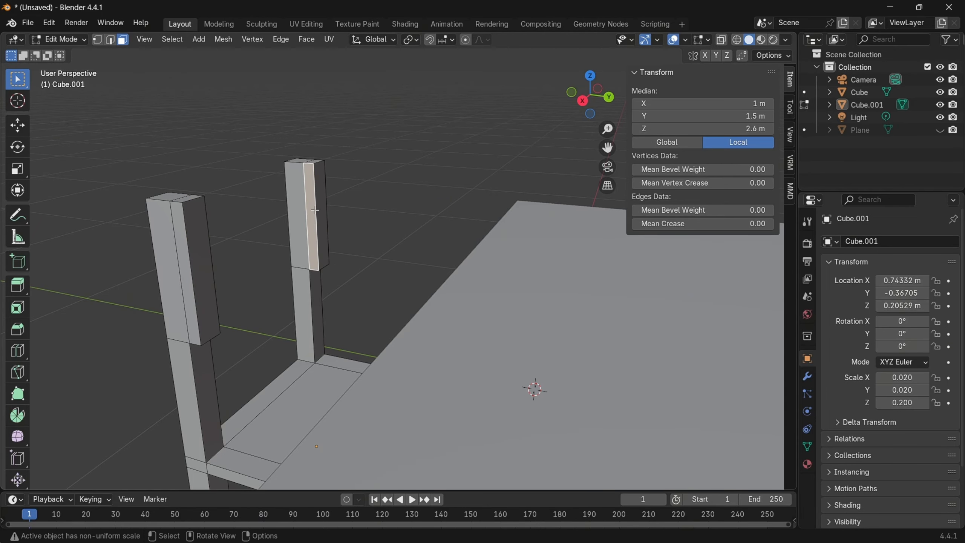
pyautogui.moveTo(315, 210); pyautogui.dragTo(178, 206, button='middle')
pyautogui.keyDown('shift'); pyautogui.click(179, 208); pyautogui.keyUp('shift')
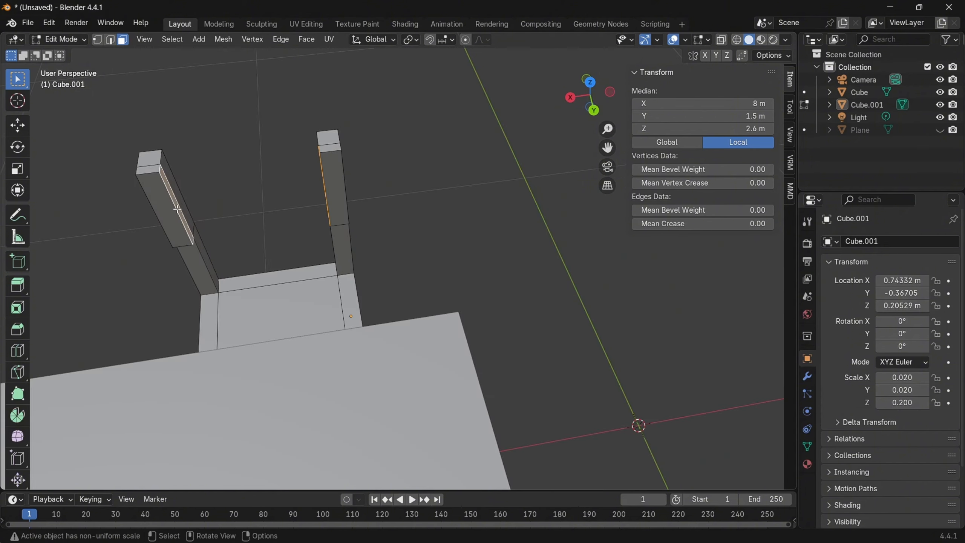
pyautogui.hotkey('ctrl', 'f')
pyautogui.click(151, 209)
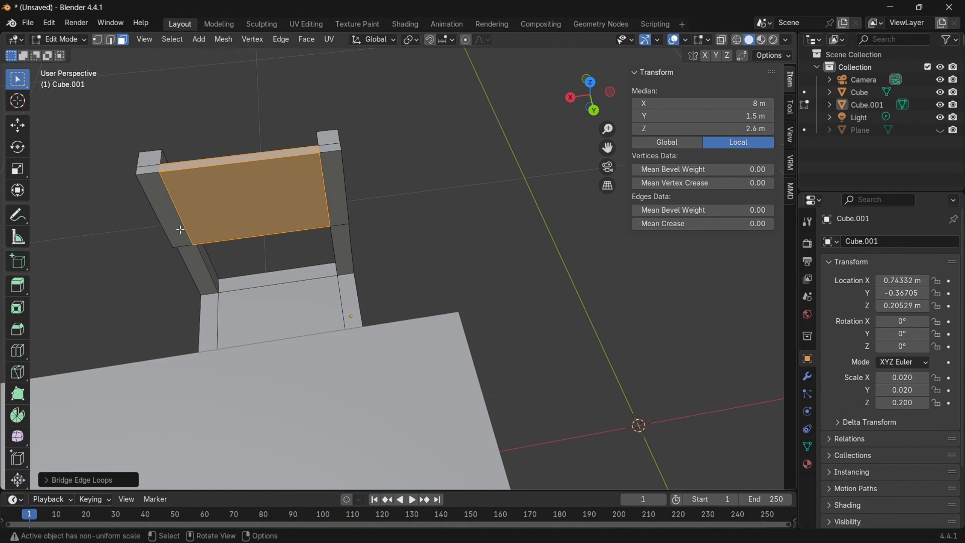
pyautogui.moveTo(181, 229); pyautogui.dragTo(329, 285, button='middle')
pyautogui.click(417, 177)
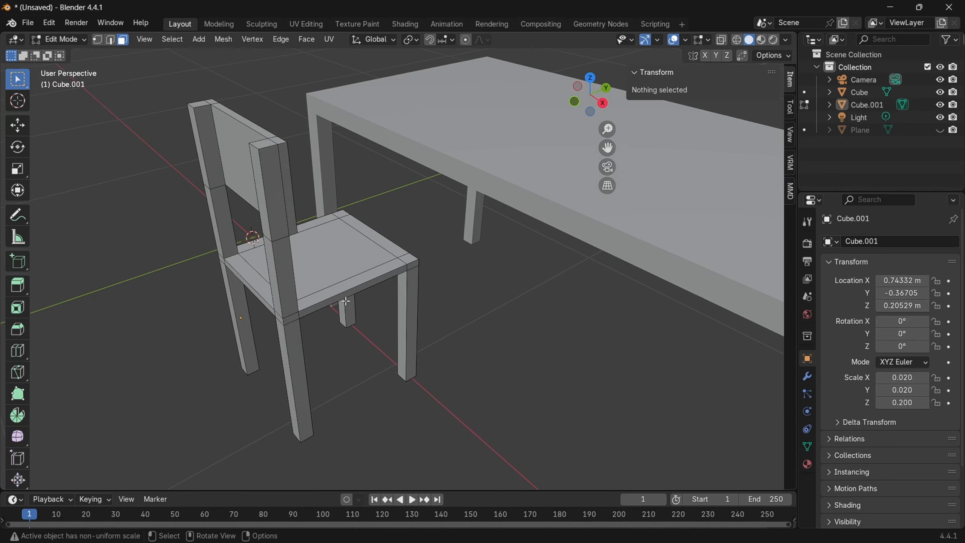
# Switch from Edit Mode back to Object Mode.
pyautogui.click(329, 285)
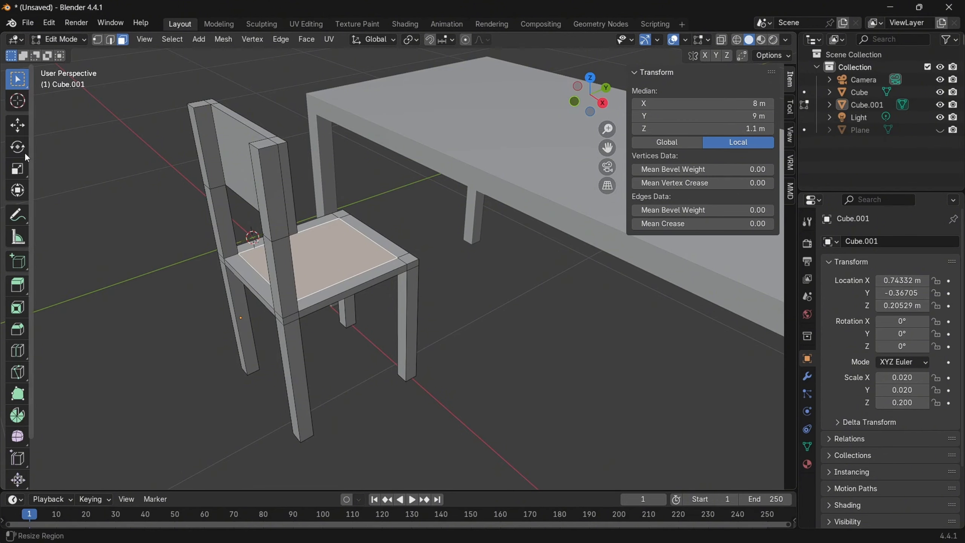
pyautogui.click(72, 39)
pyautogui.click(70, 54)
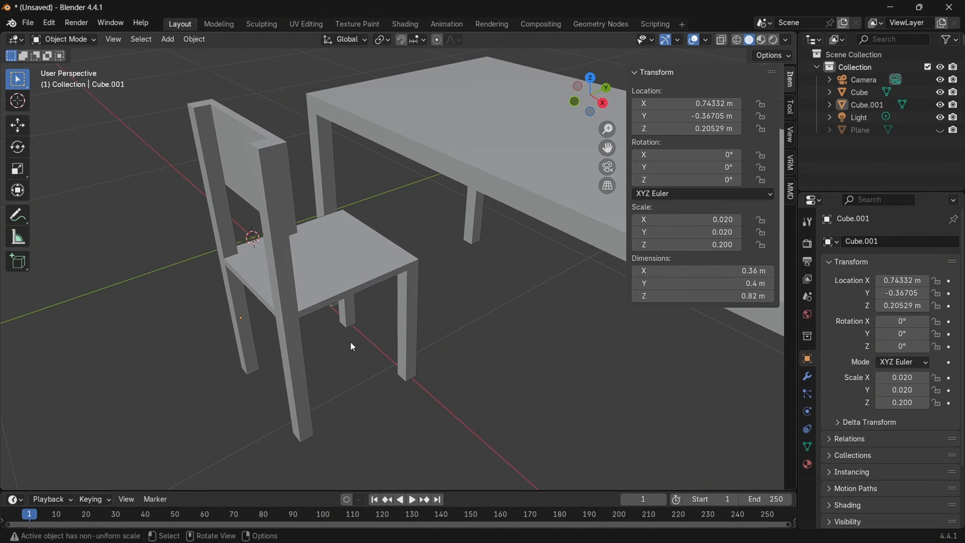
# Duplicate the chair and, in top view, place the copy about 0.77 m along X on the same side of the table.
pyautogui.click(359, 283)
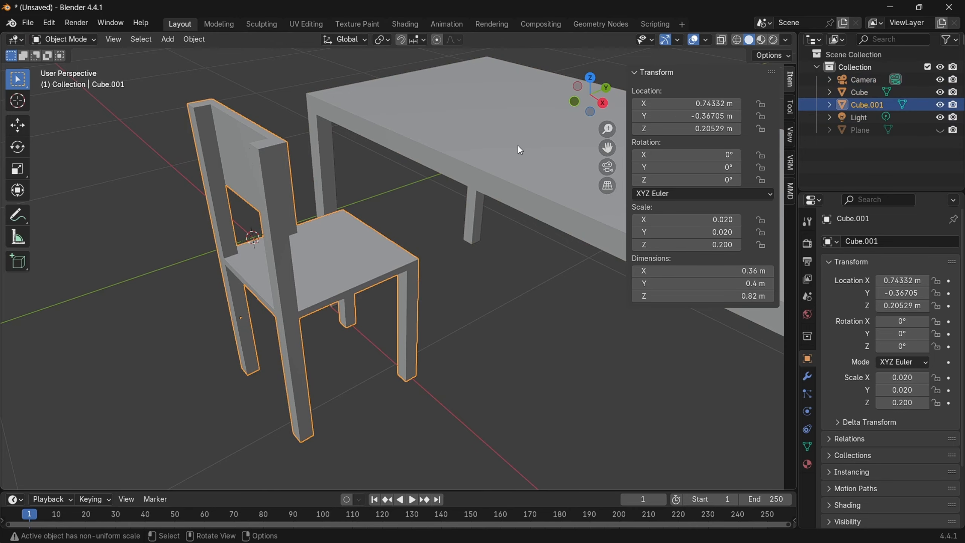
pyautogui.hotkey('shift', 'd')
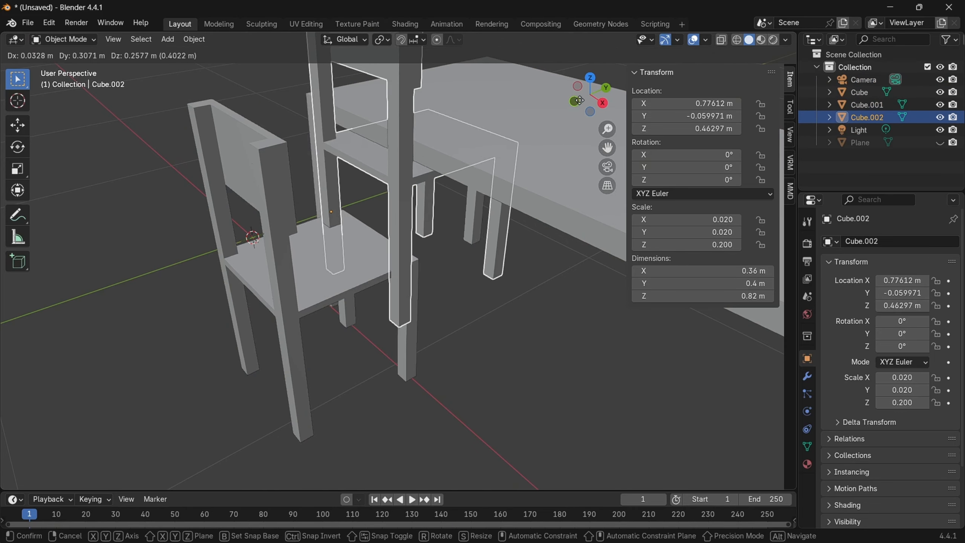
pyautogui.rightClick(589, 91)
pyautogui.click(592, 76)
pyautogui.moveTo(544, 327); pyautogui.dragTo(476, 321, button='middle')
pyautogui.click(593, 91)
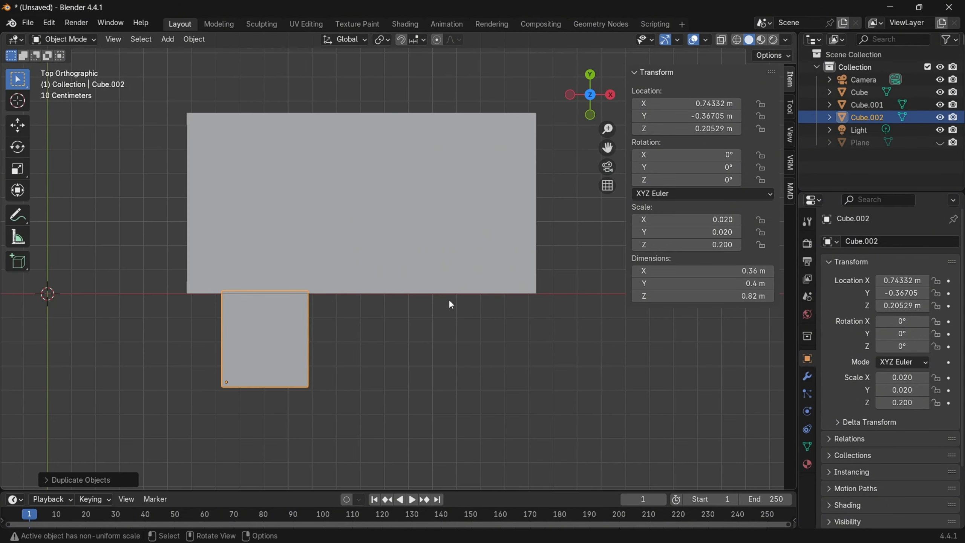
pyautogui.press('g')
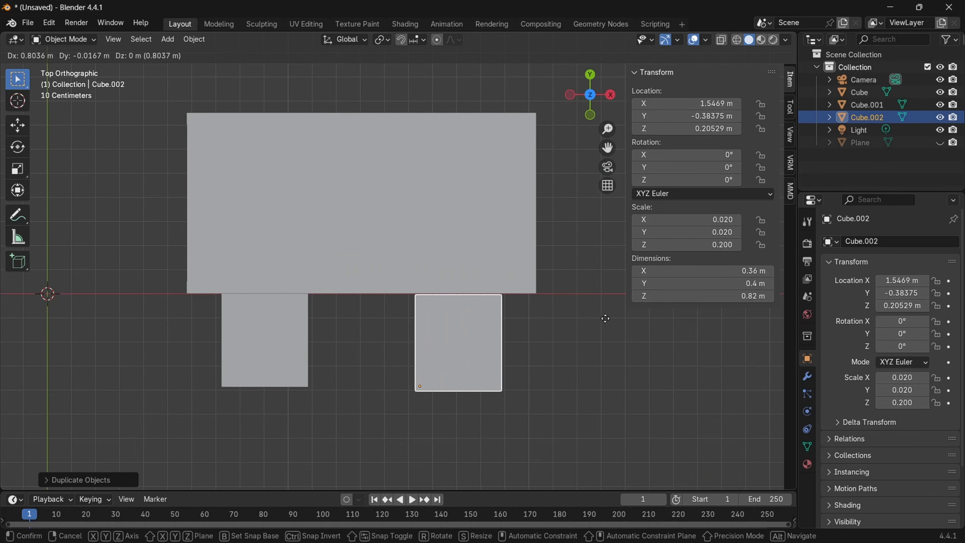
pyautogui.click(598, 317)
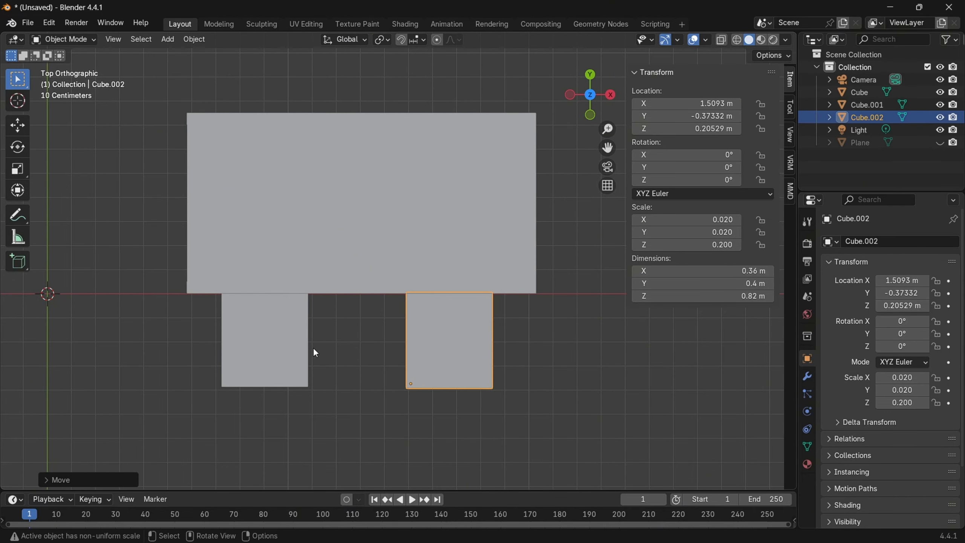
# Duplicate the original chair and place the copy about 1.05 m along Y at the table's opposite long side.
pyautogui.click(255, 361)
pyautogui.hotkey('shift', 'd')
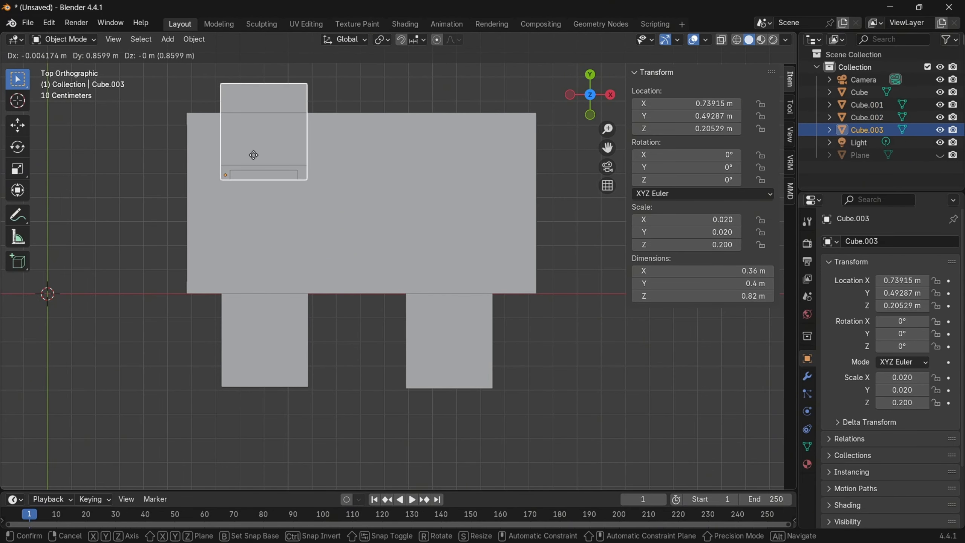
pyautogui.click(251, 112)
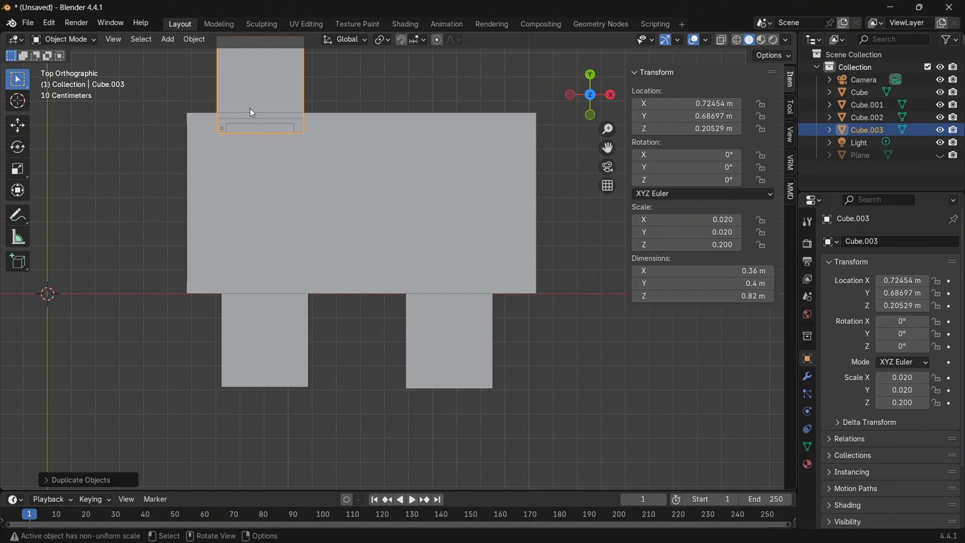
# In top view, rotate the far-side chair about 180° around Z and move it about 0.32 m in X and 0.36 m in Y.
pyautogui.moveTo(250, 109); pyautogui.dragTo(422, 151, button='middle')
pyautogui.click(589, 98)
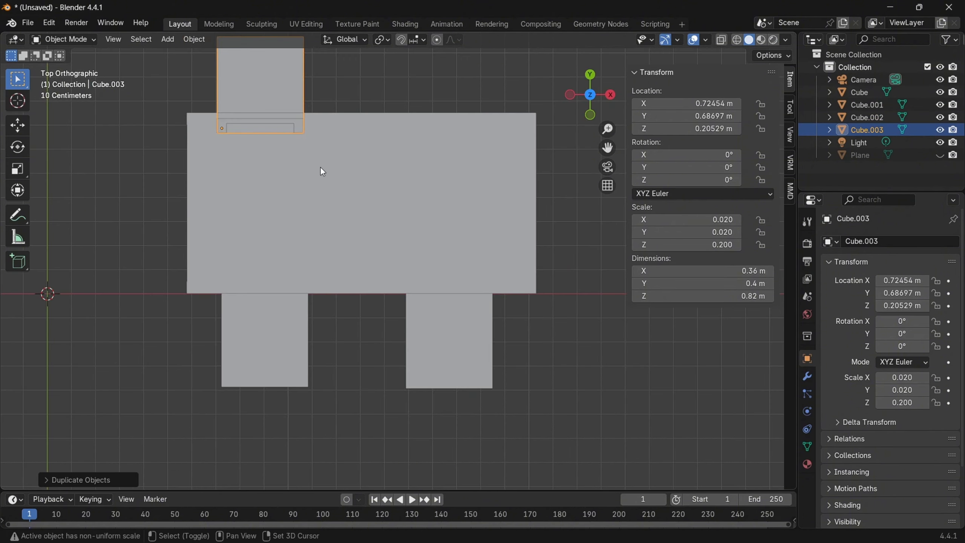
pyautogui.keyDown('shift'); pyautogui.moveTo(321, 168); pyautogui.dragTo(368, 283, button='middle'); pyautogui.keyUp('shift')
pyautogui.press('r')
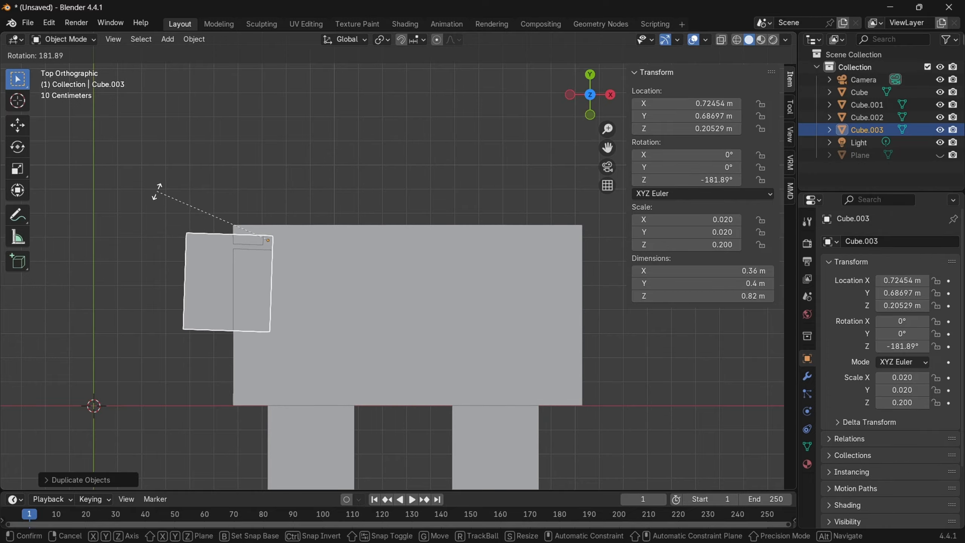
pyautogui.click(159, 195)
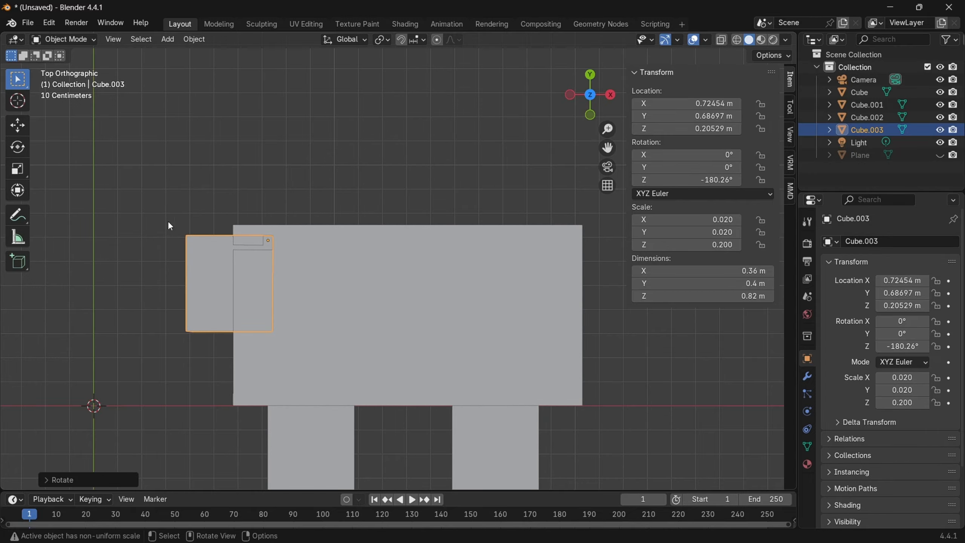
pyautogui.press('g')
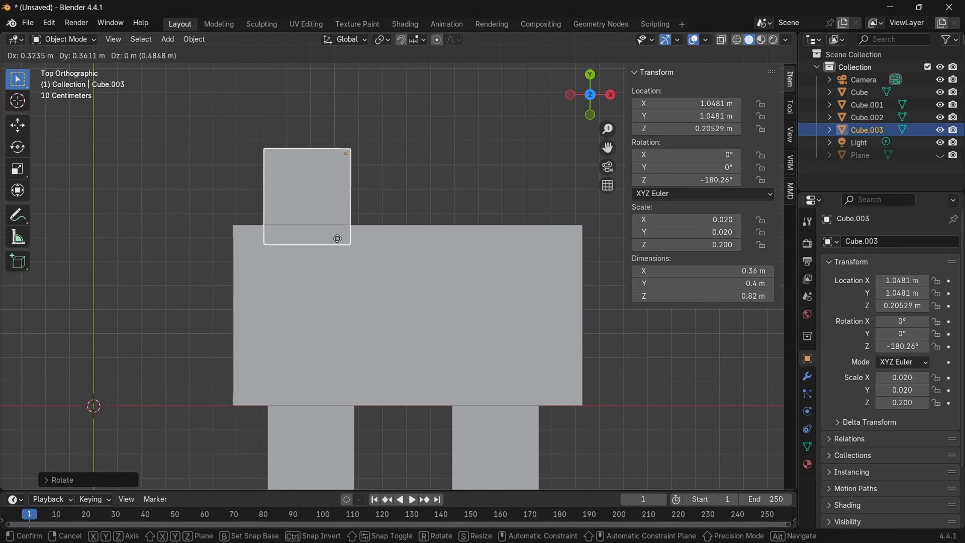
pyautogui.click(335, 237)
# Duplicate the rotated chair and place the copy about 0.78 m along X on the same far side of the table.
pyautogui.hotkey('shift', 'd')
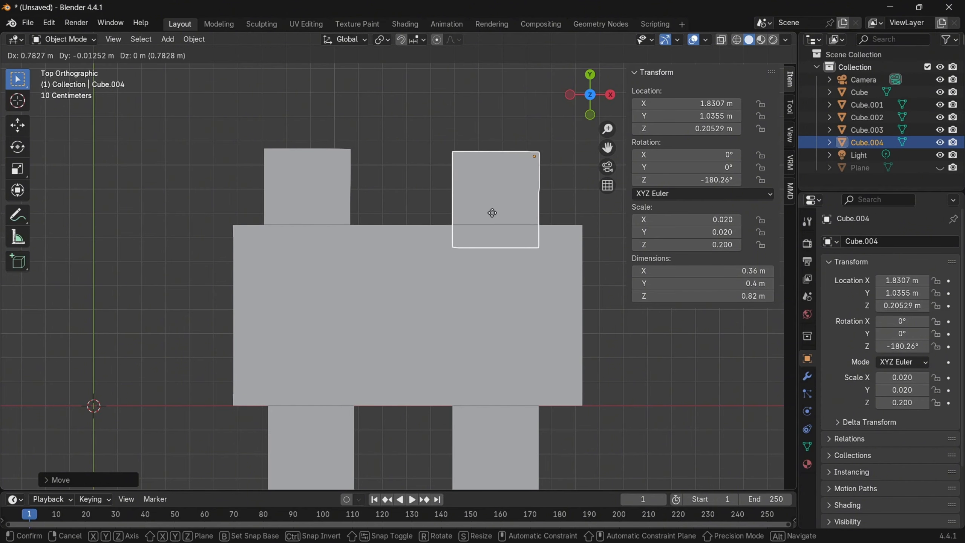
pyautogui.click(506, 213)
pyautogui.moveTo(514, 239); pyautogui.dragTo(527, 341, button='middle')
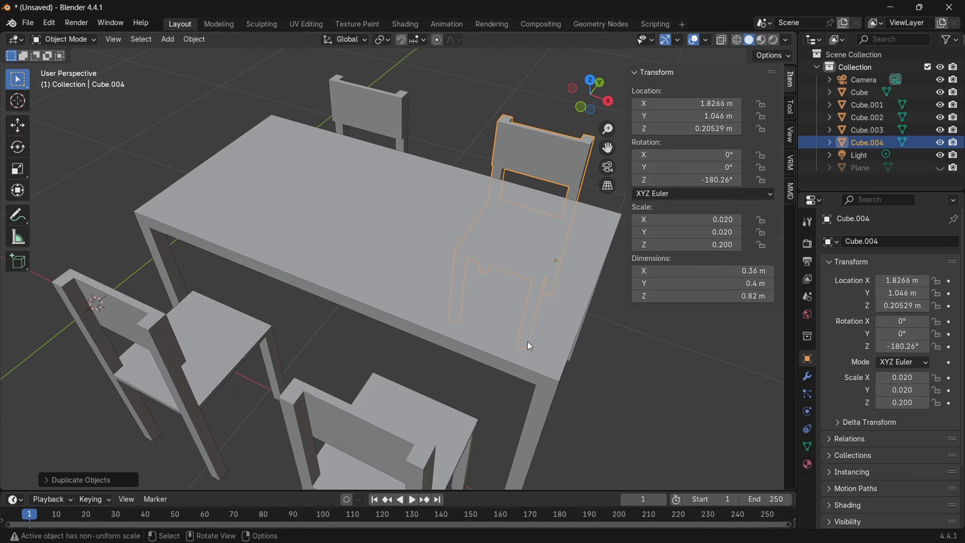
# Select both far-side chairs and, in top view, push them about 0.18 m along Y toward the table.
pyautogui.scroll(-5, 527, 342)
pyautogui.moveTo(428, 277); pyautogui.dragTo(448, 310, button='middle')
pyautogui.keyDown('shift'); pyautogui.click(361, 238); pyautogui.keyUp('shift')
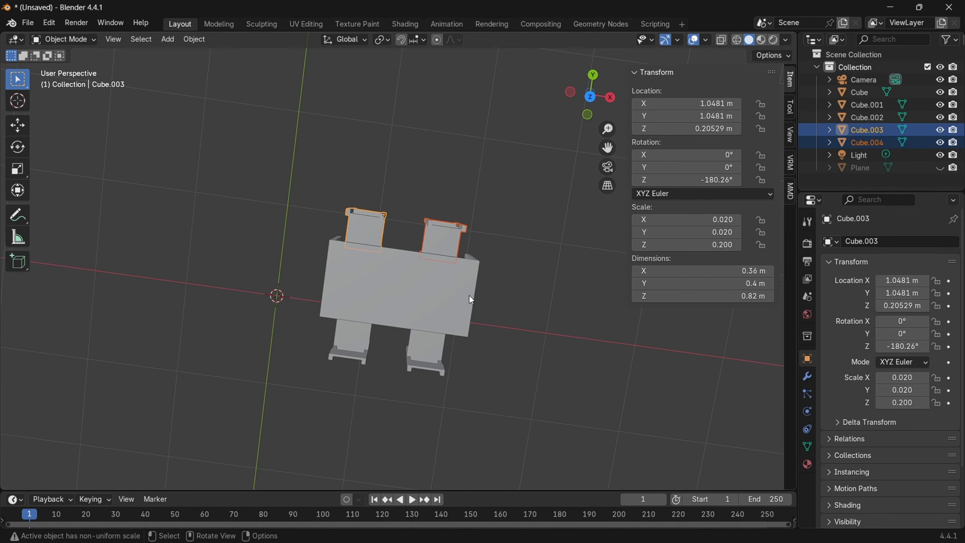
pyautogui.click(590, 97)
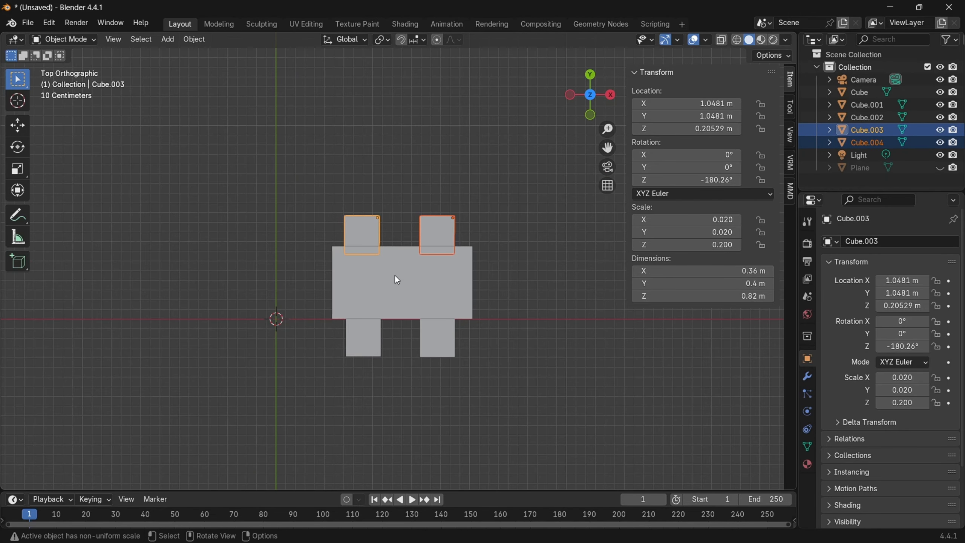
pyautogui.press('g')
pyautogui.click(395, 293)
# Select the two chairs on the near side and push them about 0.21 m along Y under the table.
pyautogui.click(367, 353)
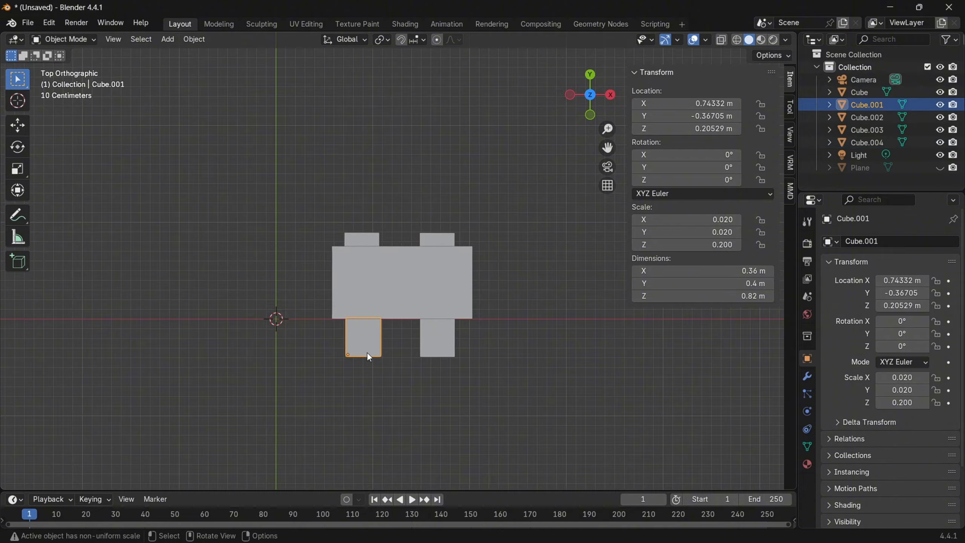
pyautogui.keyDown('shift'); pyautogui.click(425, 338); pyautogui.keyUp('shift')
pyautogui.press('g')
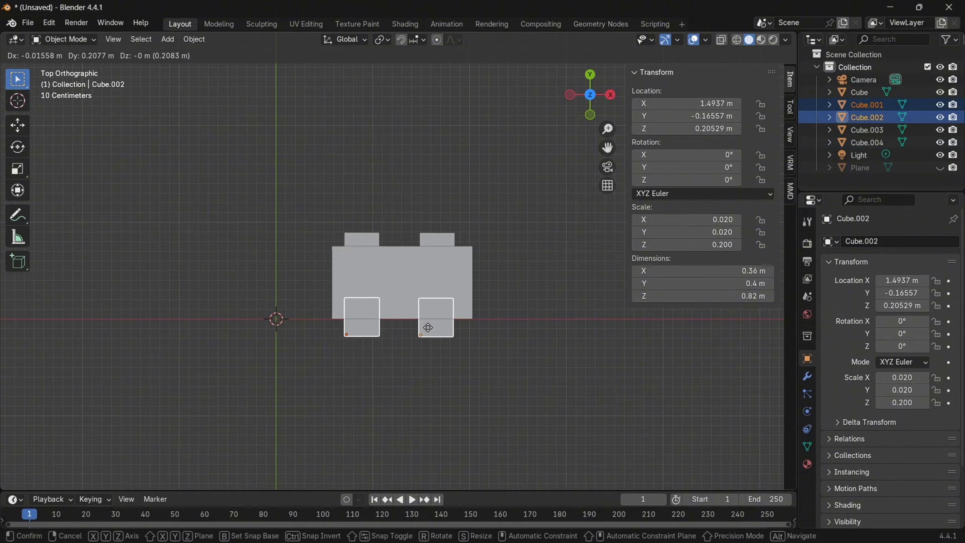
pyautogui.click(428, 327)
# Unhide the floor Plane beneath the furniture.
pyautogui.moveTo(428, 327); pyautogui.dragTo(397, 315, button='middle')
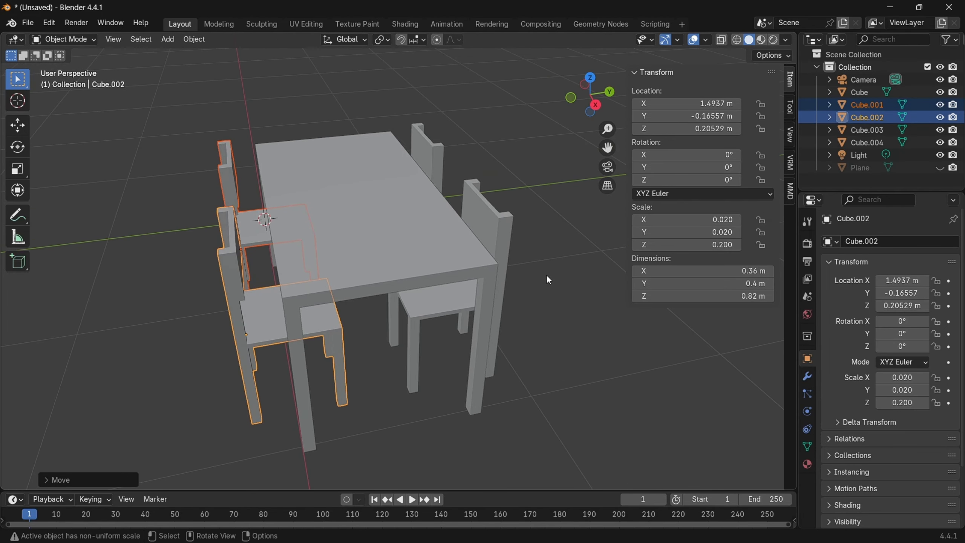
pyautogui.click(939, 167)
pyautogui.moveTo(416, 336); pyautogui.dragTo(510, 362, button='middle')
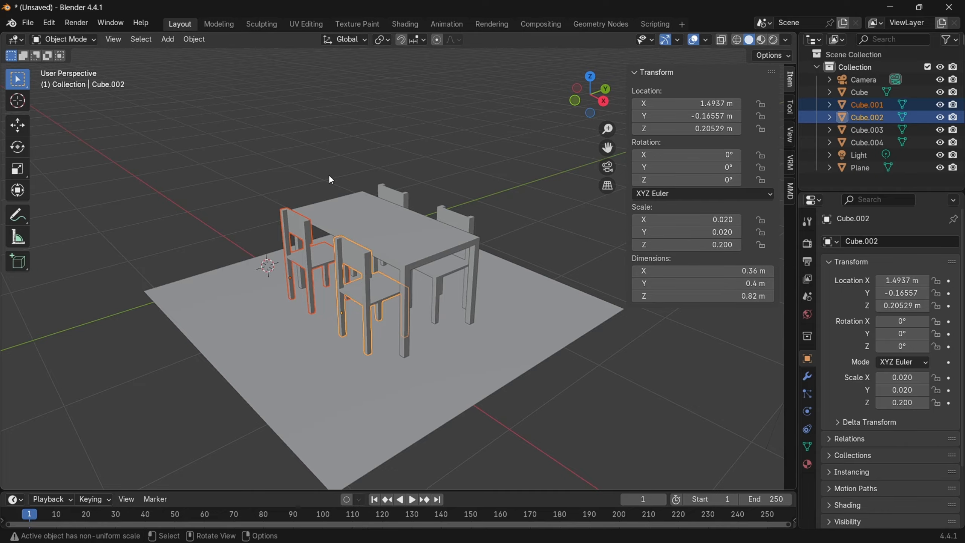
# Select the table and set its material's surface to Add Shader.
pyautogui.click(362, 214)
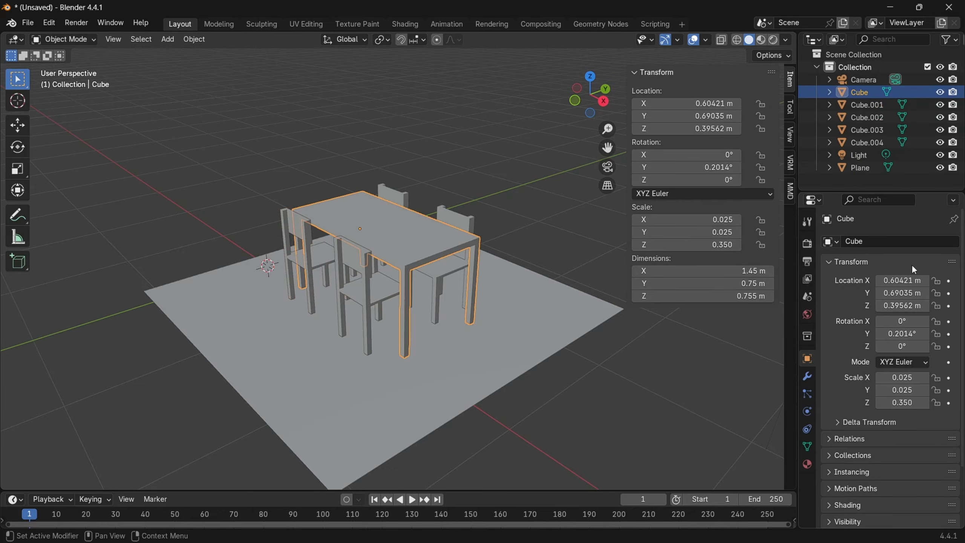
pyautogui.scroll(-4, 852, 412)
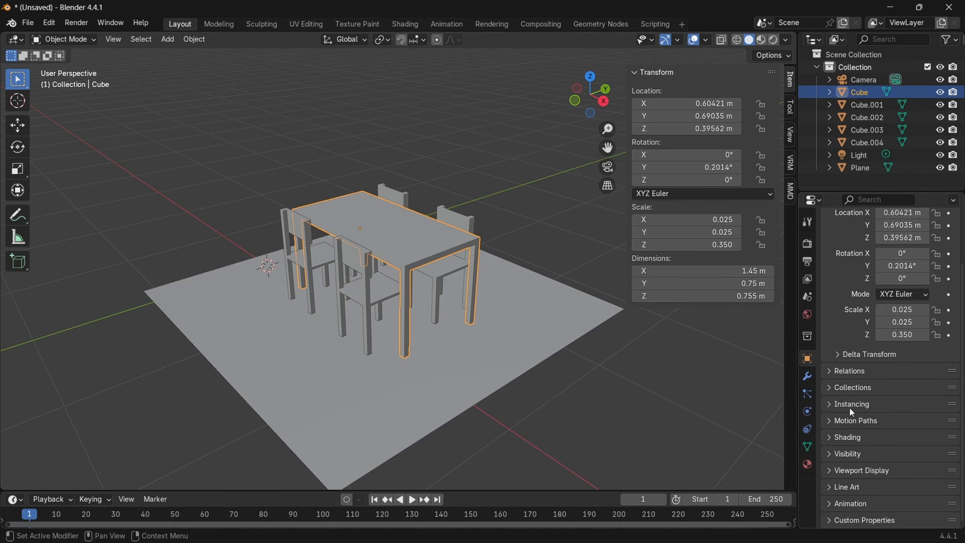
pyautogui.click(807, 464)
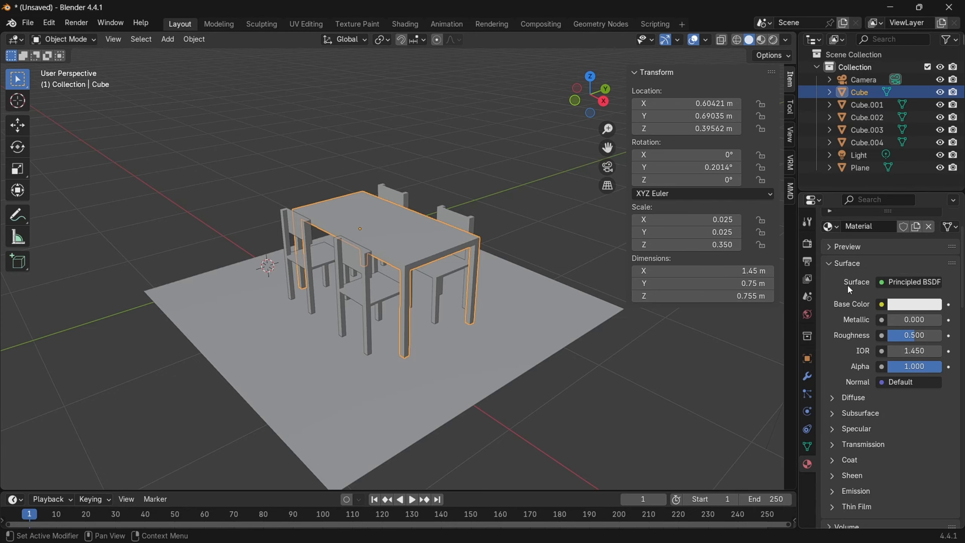
pyautogui.scroll(4, 834, 382)
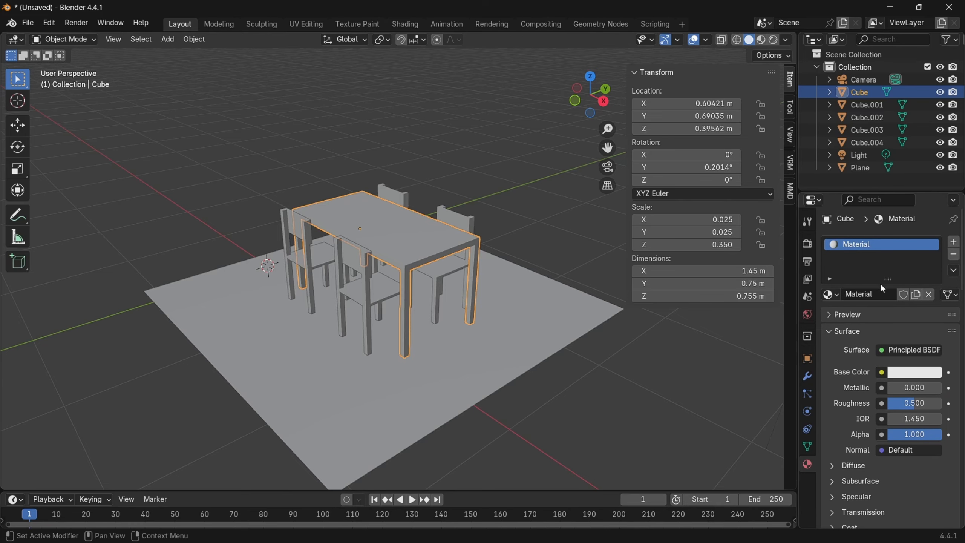
pyautogui.click(901, 348)
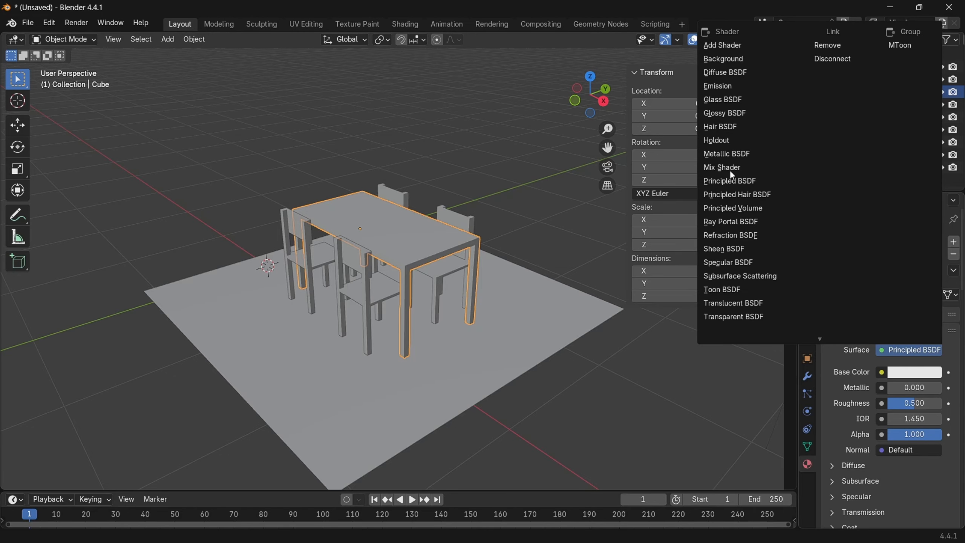
pyautogui.click(731, 45)
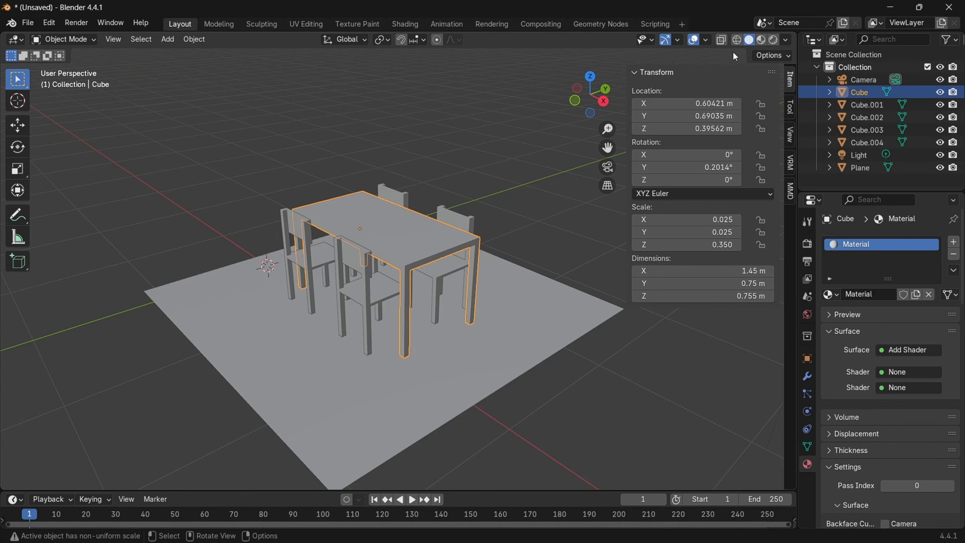
# Assign a Background shader to the second slot of the table's Add Shader and set its color to light blue.
pyautogui.click(894, 372)
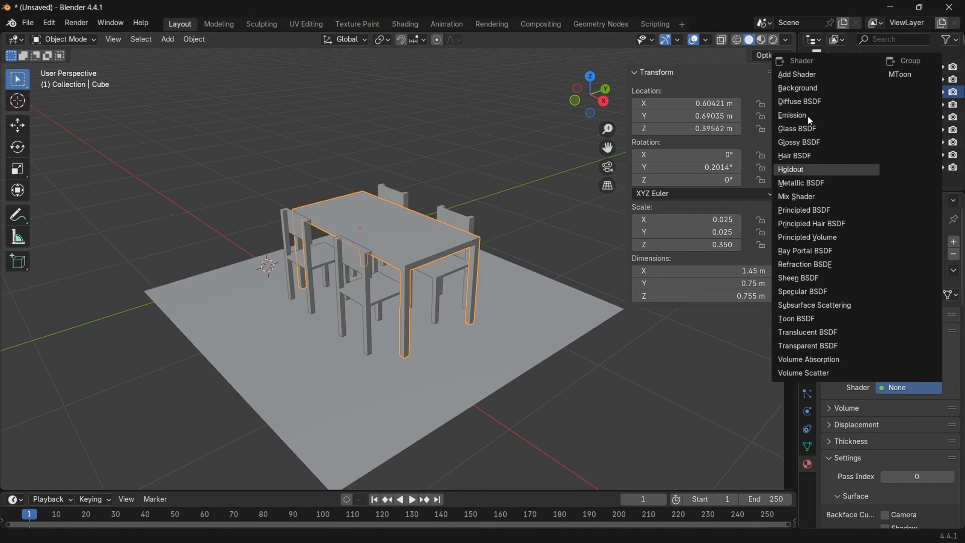
pyautogui.click(801, 88)
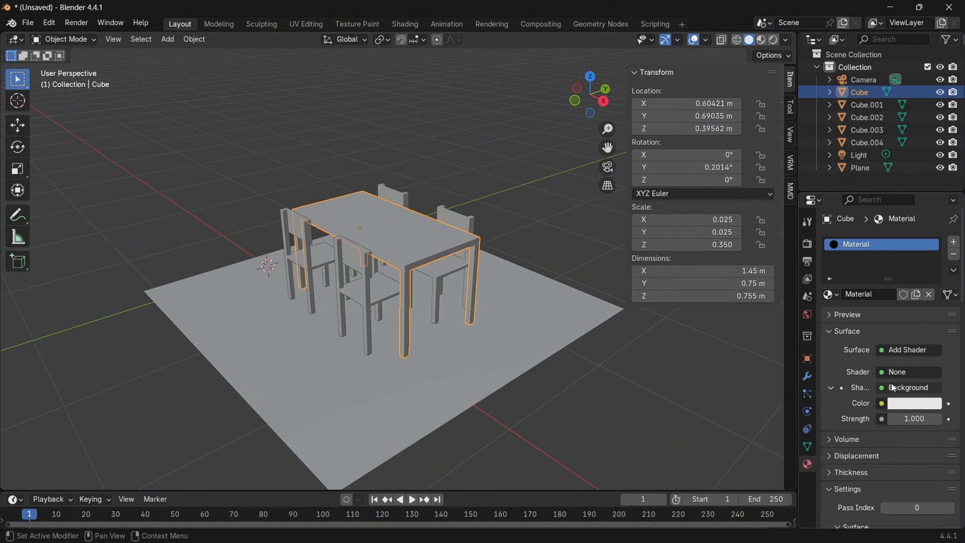
pyautogui.click(899, 404)
pyautogui.click(900, 404)
pyautogui.moveTo(859, 246); pyautogui.dragTo(886, 215)
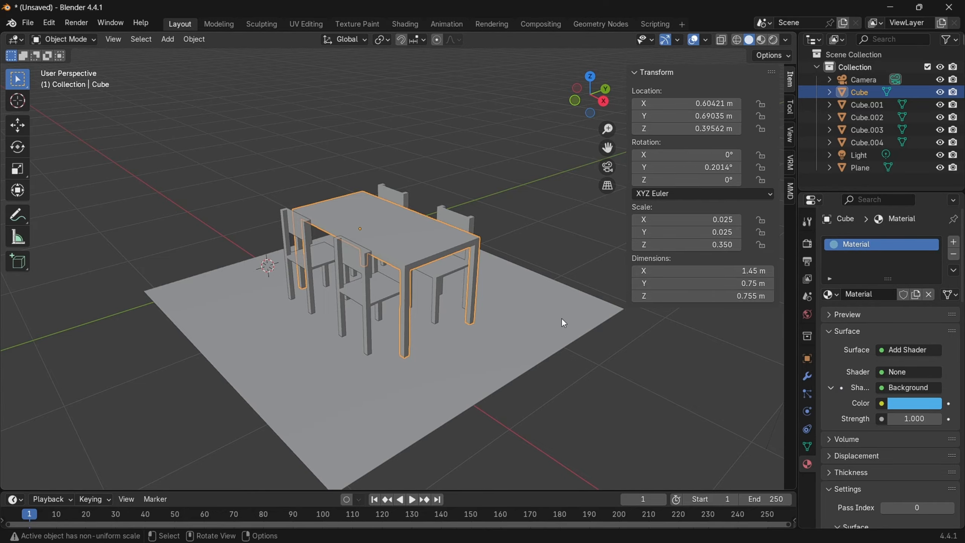
# Switch the viewport shading to Material Preview to show the table's color.
pyautogui.hotkey('shift', 'z')
pyautogui.moveTo(537, 282)
pyautogui.mouseDown(button='middle')
pyautogui.moveTo(488, 297)
pyautogui.moveTo(550, 266)
pyautogui.mouseUp(button='middle')
pyautogui.click(748, 40)
pyautogui.moveTo(406, 312)
pyautogui.mouseDown(button='middle')
pyautogui.moveTo(439, 284)
pyautogui.moveTo(377, 302)
pyautogui.moveTo(354, 244)
pyautogui.mouseUp(button='middle')
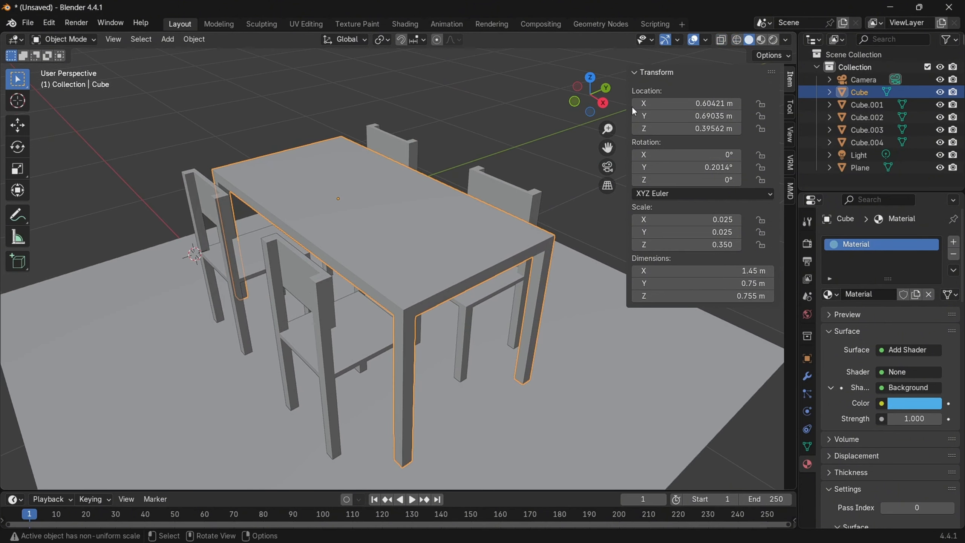
pyautogui.click(761, 40)
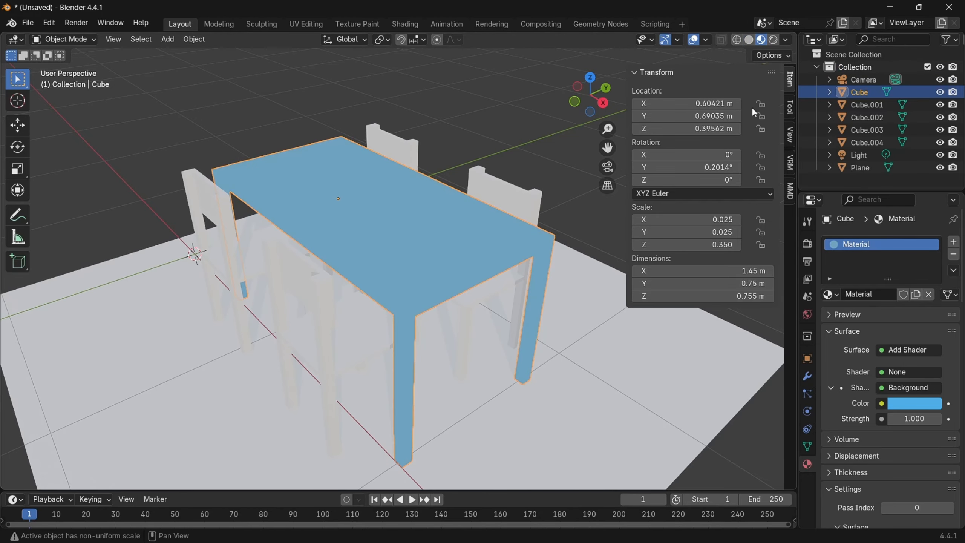
# Select the Light and reposition it at about X 4.08 m, Y 1.01 m, Z 2.86 m.
pyautogui.moveTo(560, 327); pyautogui.dragTo(440, 354, button='middle')
pyautogui.keyDown('shift'); pyautogui.moveTo(396, 228); pyautogui.dragTo(387, 341, button='middle'); pyautogui.keyUp('shift')
pyautogui.click(865, 154)
pyautogui.moveTo(453, 266); pyautogui.dragTo(450, 242, button='middle')
pyautogui.click(388, 361)
pyautogui.moveTo(453, 376); pyautogui.dragTo(454, 449, button='middle')
pyautogui.click(863, 155)
pyautogui.moveTo(695, 262); pyautogui.dragTo(196, 220, button='middle')
pyautogui.press('g')
pyautogui.click(195, 228)
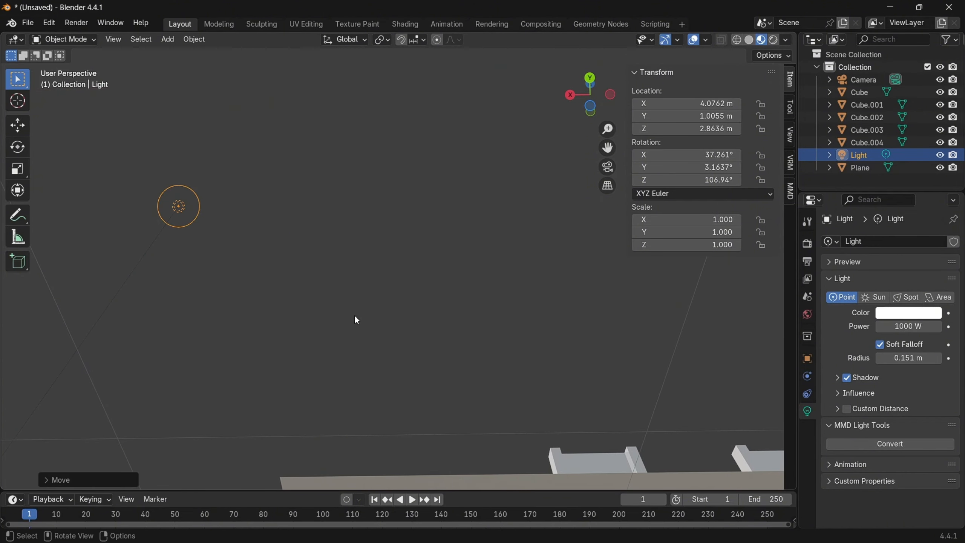
# Switch the viewport shading to Rendered and inspect the lighting and shadows around the table and chairs.
pyautogui.moveTo(355, 319); pyautogui.dragTo(434, 252, button='middle')
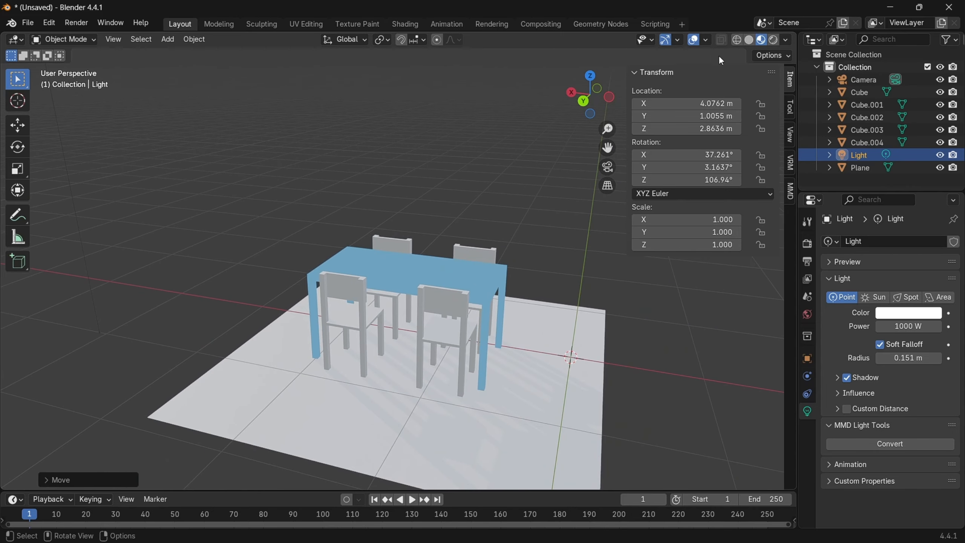
pyautogui.click(774, 40)
pyautogui.scroll(2, 577, 371)
pyautogui.moveTo(622, 380)
pyautogui.mouseDown(button='middle')
pyautogui.moveTo(634, 372)
pyautogui.moveTo(584, 351)
pyautogui.mouseUp(button='middle')
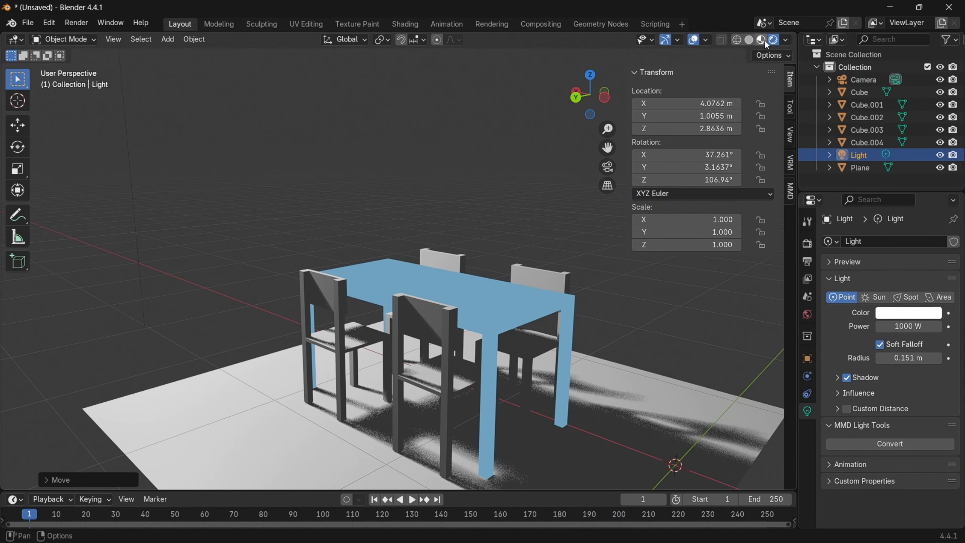
pyautogui.moveTo(602, 381)
pyautogui.mouseDown(button='middle')
pyautogui.moveTo(679, 403)
pyautogui.moveTo(740, 407)
pyautogui.mouseUp(button='middle')
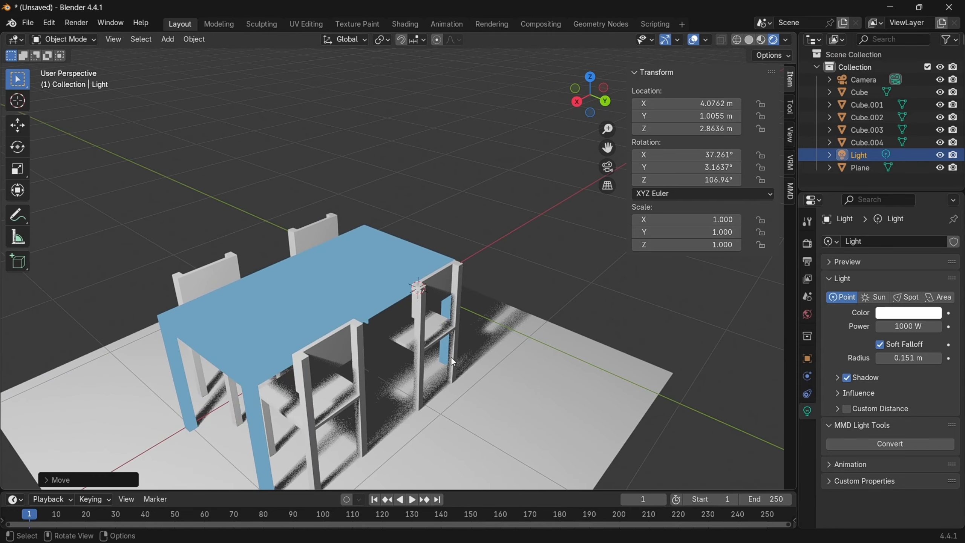
# Select the table and change its material's Background shader to Glossy BSDF.
pyautogui.click(449, 356)
pyautogui.moveTo(441, 358); pyautogui.dragTo(513, 363, button='middle')
pyautogui.click(484, 396)
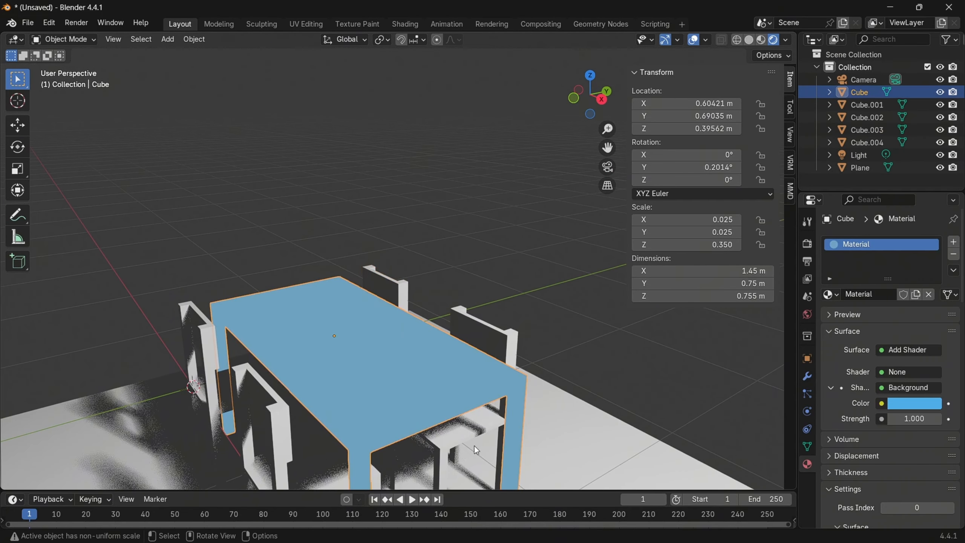
pyautogui.click(903, 371)
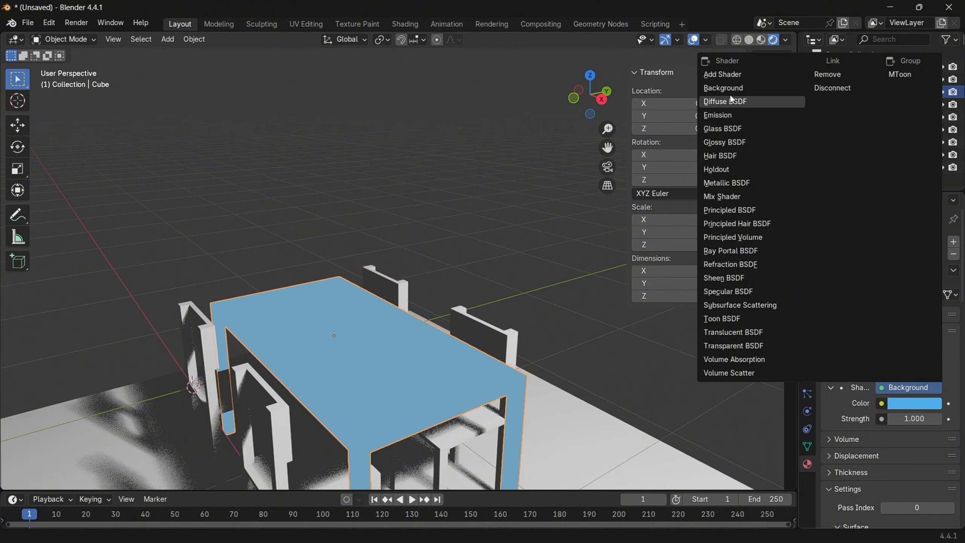
pyautogui.click(728, 141)
pyautogui.moveTo(546, 385); pyautogui.dragTo(519, 406, button='middle')
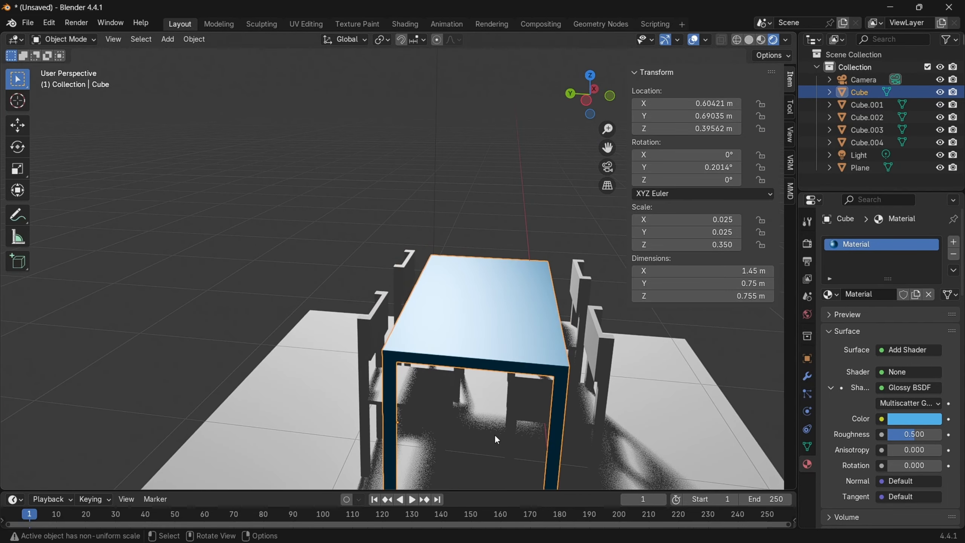
pyautogui.moveTo(458, 431); pyautogui.dragTo(480, 441, button='middle')
pyautogui.click(376, 400)
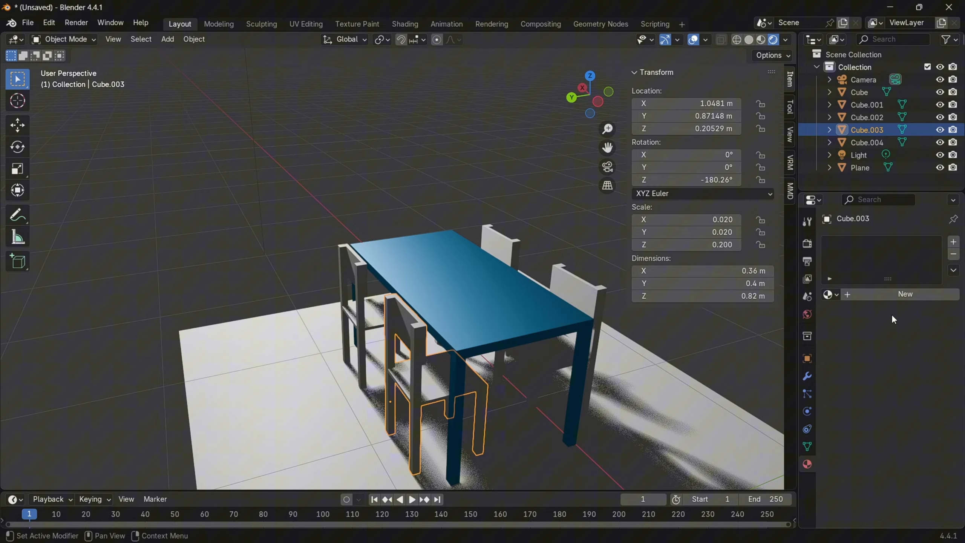
pyautogui.keyDown('shift'); pyautogui.click(580, 291); pyautogui.keyUp('shift')
pyautogui.keyDown('shift'); pyautogui.click(497, 238); pyautogui.keyUp('shift')
pyautogui.keyDown('shift'); pyautogui.click(362, 288); pyautogui.keyUp('shift')
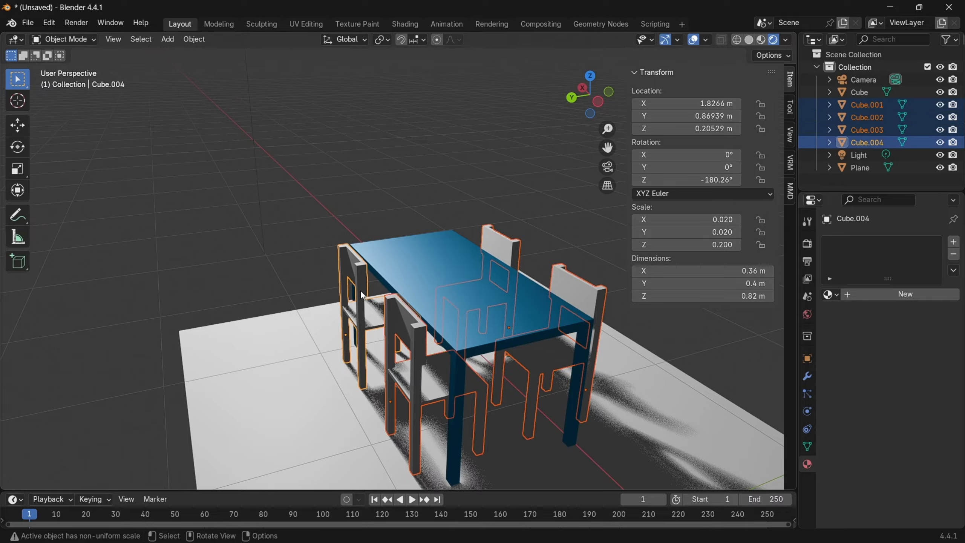
# Create a new material on the chair Cube.003 and rename it MaterialKursi.001.
pyautogui.click(403, 405)
pyautogui.click(867, 130)
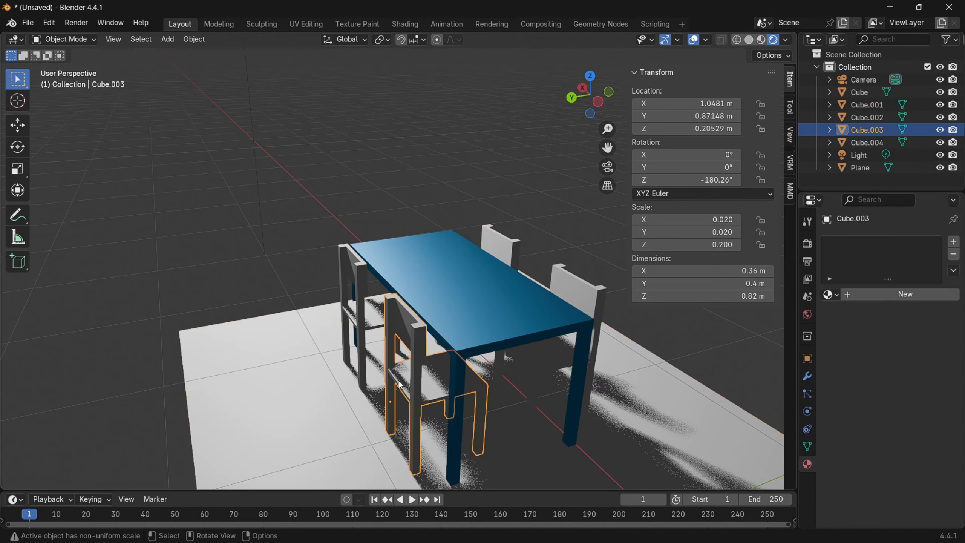
pyautogui.click(886, 292)
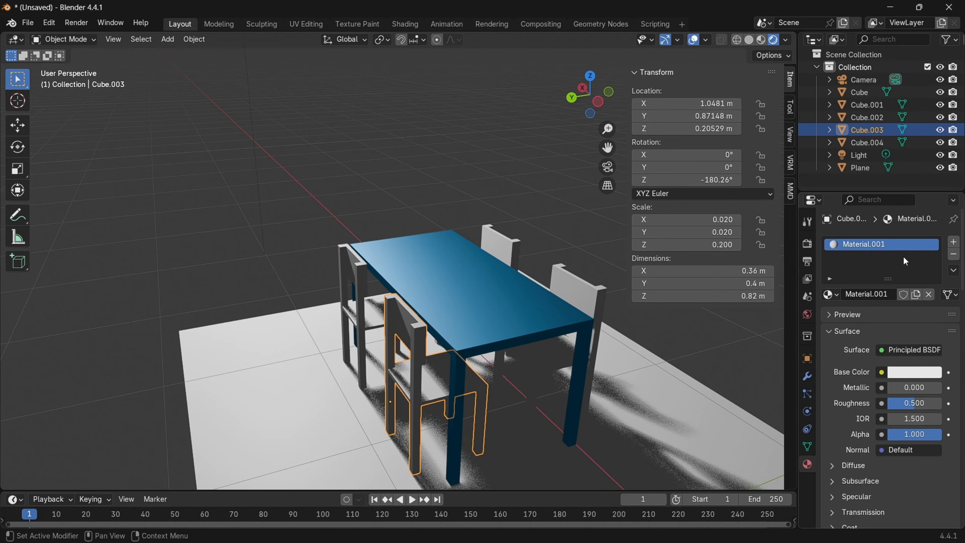
pyautogui.click(880, 295)
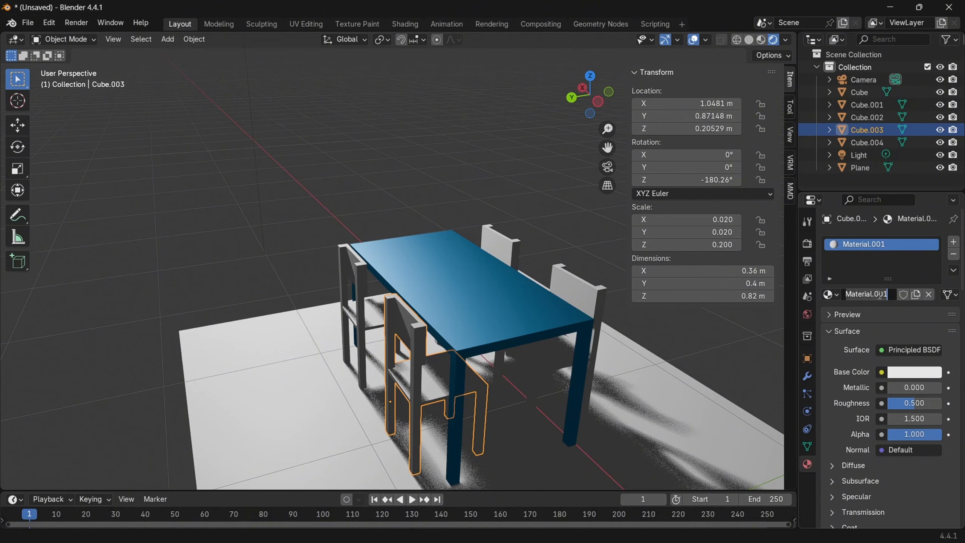
pyautogui.click(889, 299)
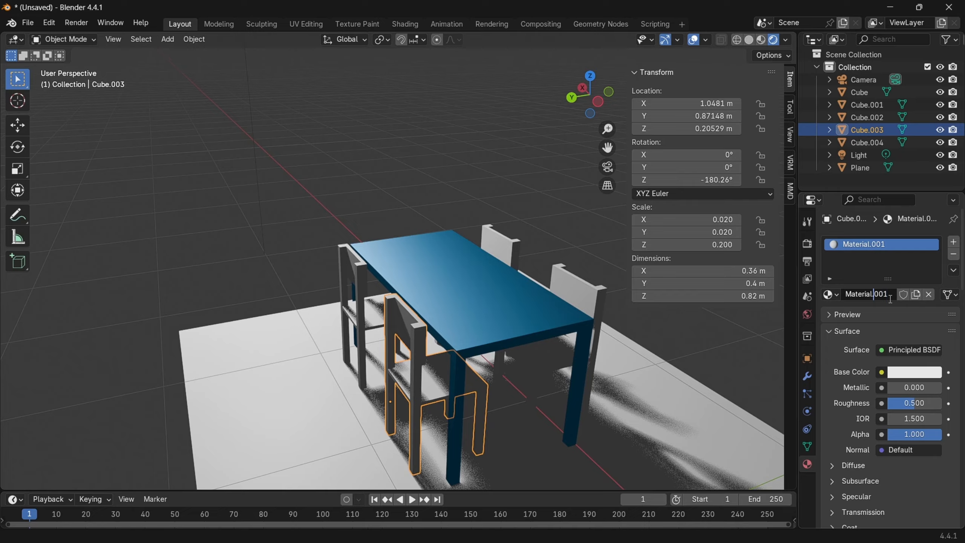
pyautogui.write('Kursi')
pyautogui.press('Return')
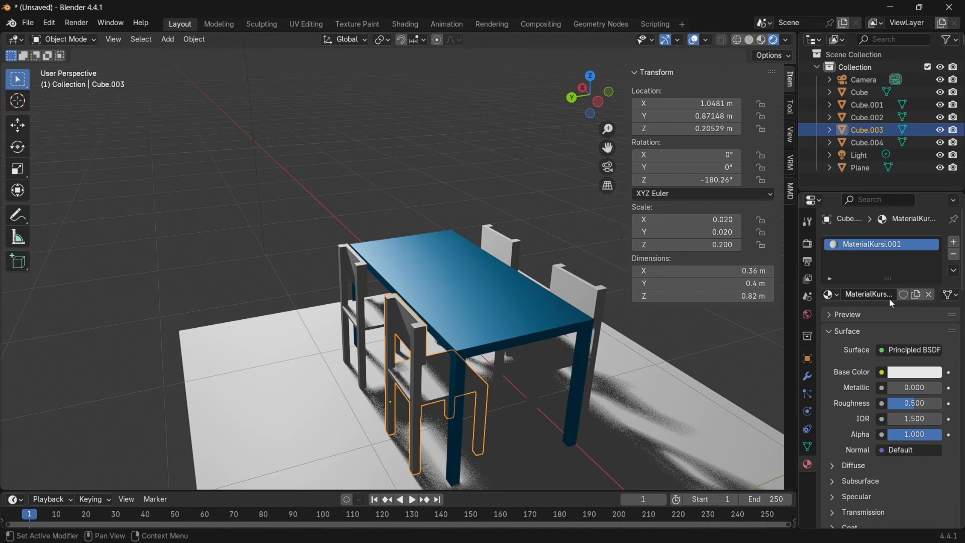
# Set the base color of the chair material to a pale yellow.
pyautogui.click(905, 370)
pyautogui.moveTo(869, 225); pyautogui.dragTo(861, 227)
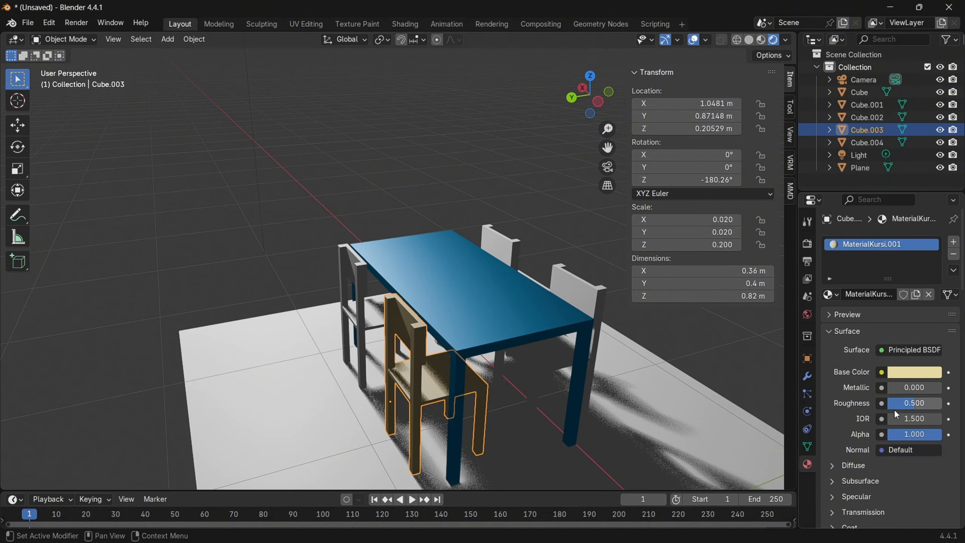
pyautogui.moveTo(733, 373); pyautogui.dragTo(783, 364, button='middle')
pyautogui.moveTo(671, 409); pyautogui.dragTo(697, 399, button='middle')
pyautogui.click(909, 349)
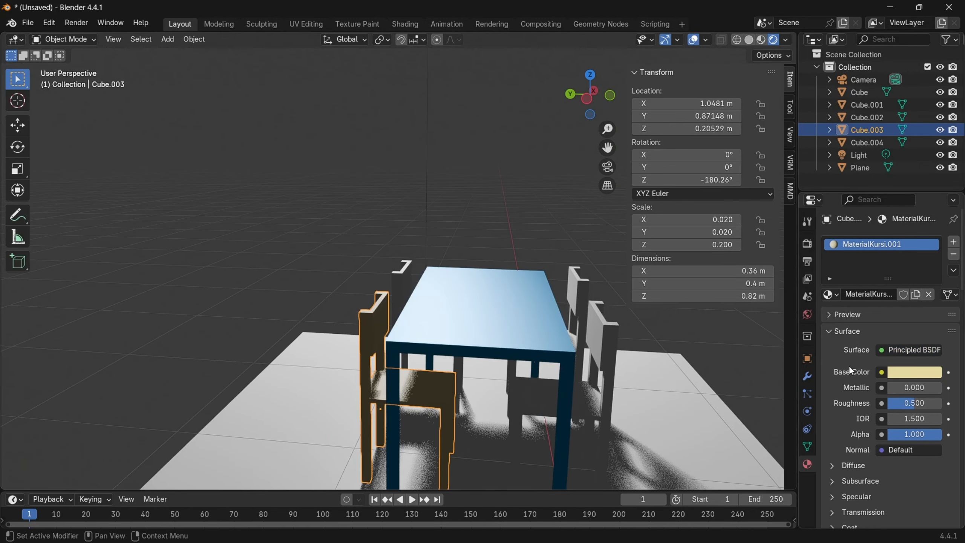
pyautogui.click(916, 352)
pyautogui.click(903, 351)
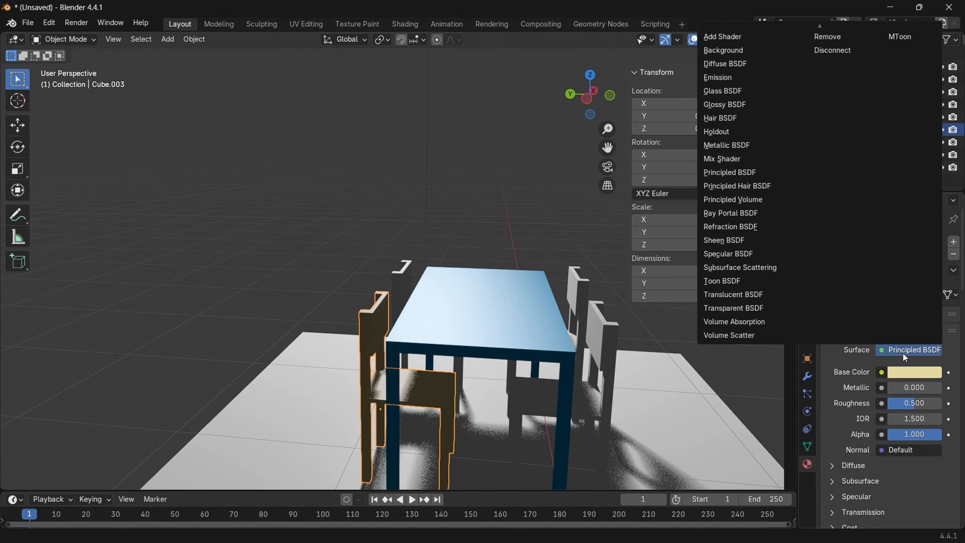
# Assign the existing MaterialKursi.001 material to the three remaining chairs, Cube.001, Cube.002 and Cube.004.
pyautogui.moveTo(754, 447); pyautogui.dragTo(695, 462, button='middle')
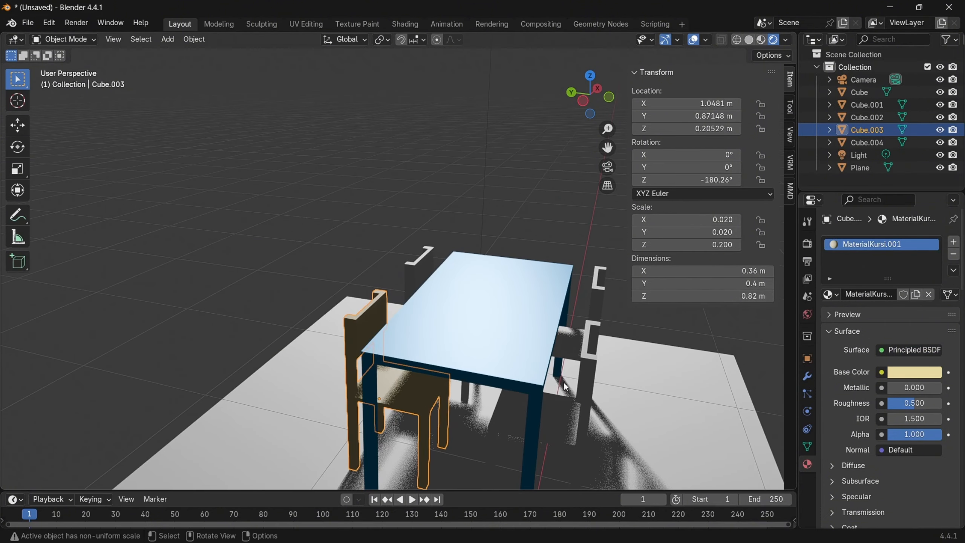
pyautogui.click(568, 427)
pyautogui.click(836, 296)
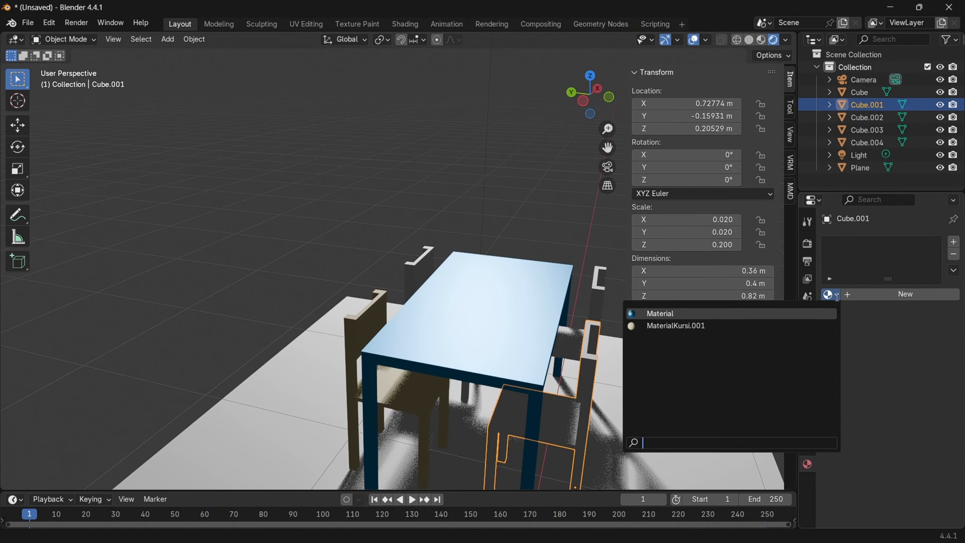
pyautogui.click(694, 326)
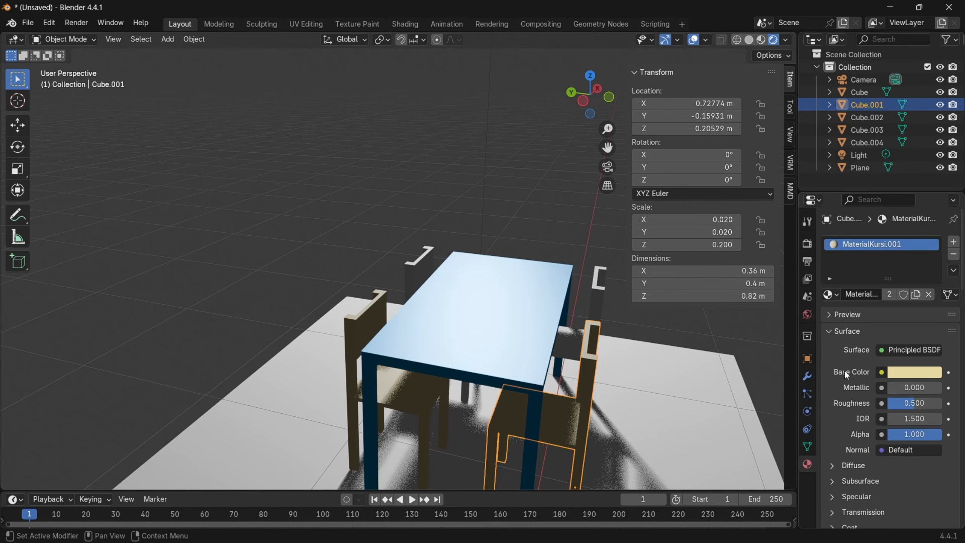
pyautogui.click(598, 303)
pyautogui.click(836, 296)
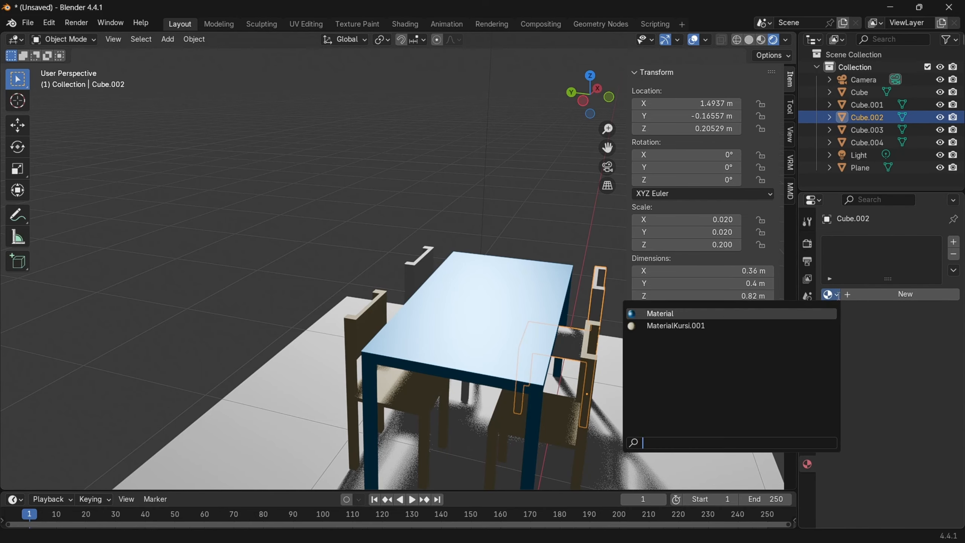
pyautogui.click(723, 327)
pyautogui.click(410, 265)
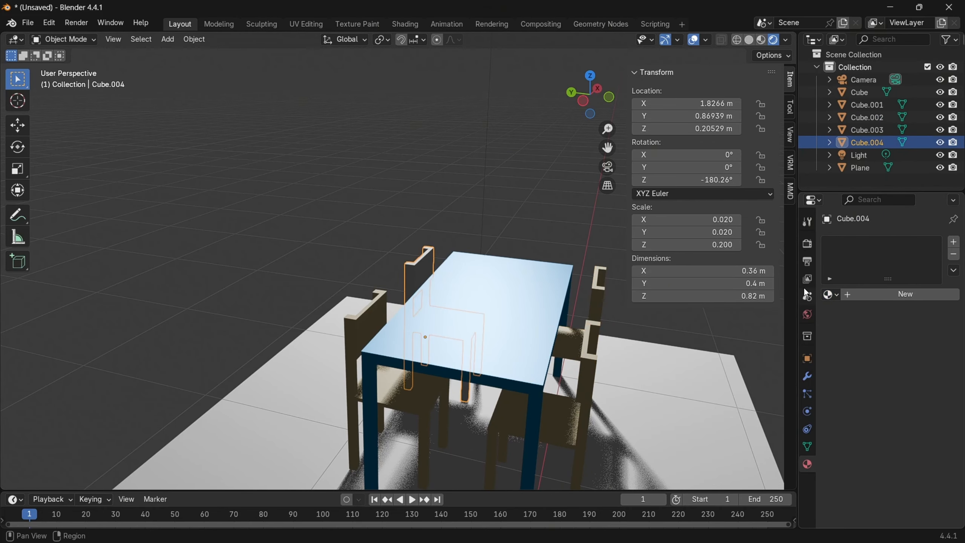
pyautogui.click(831, 295)
pyautogui.click(734, 327)
# Create a new material on the floor plane and set its base color to a light turquoise.
pyautogui.moveTo(317, 377); pyautogui.dragTo(815, 323, button='middle')
pyautogui.click(502, 422)
pyautogui.click(901, 292)
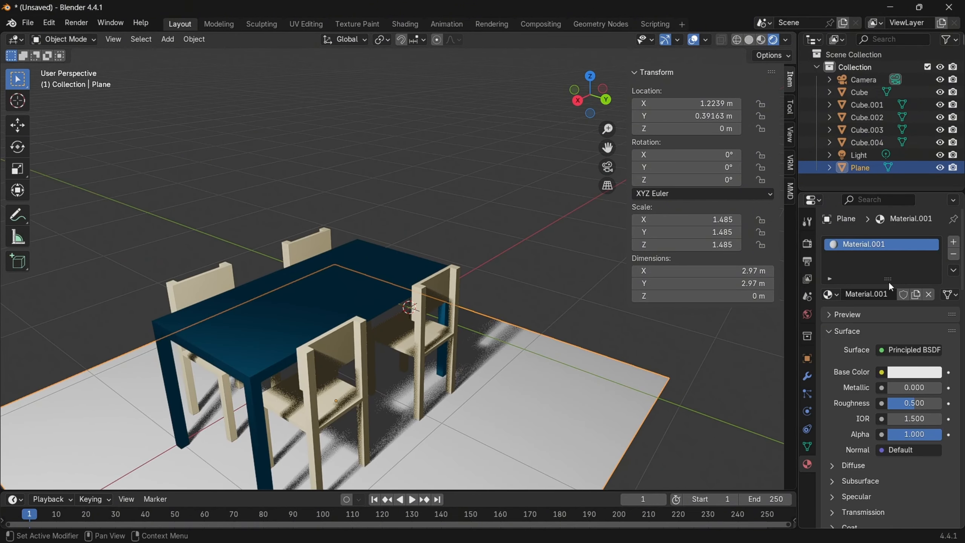
pyautogui.click(903, 371)
pyautogui.click(865, 182)
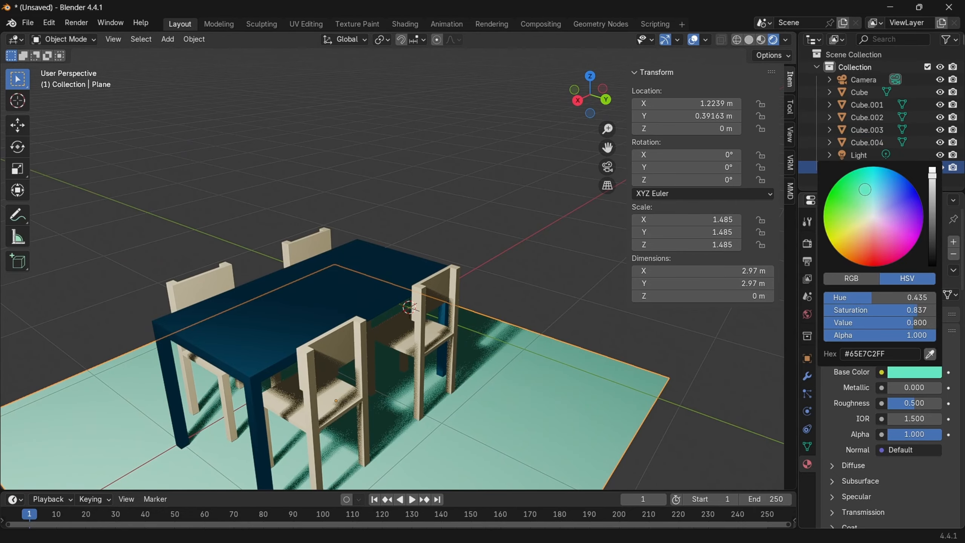
pyautogui.moveTo(865, 182); pyautogui.dragTo(869, 193)
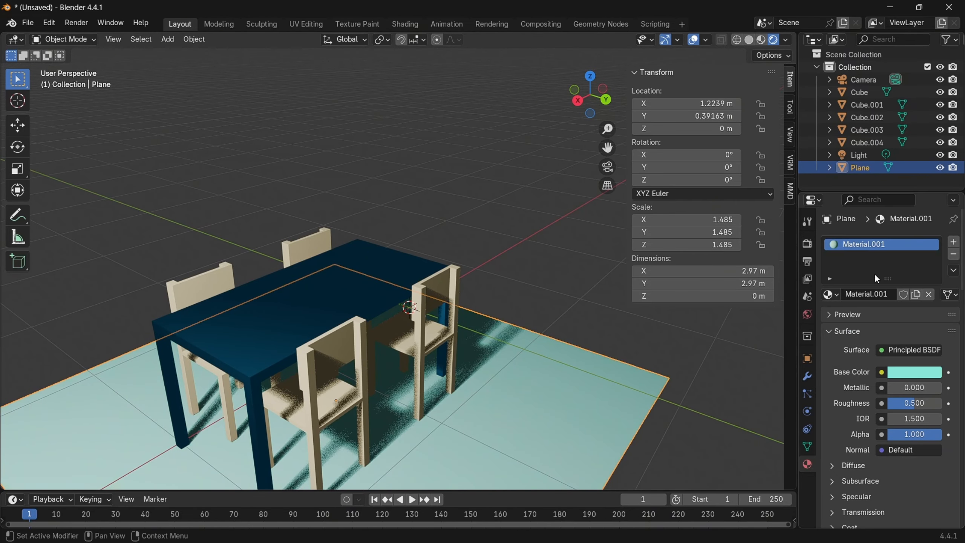
# Rename the floor plane's material to MaterialLantai.001.
pyautogui.click(879, 295)
pyautogui.click(873, 296)
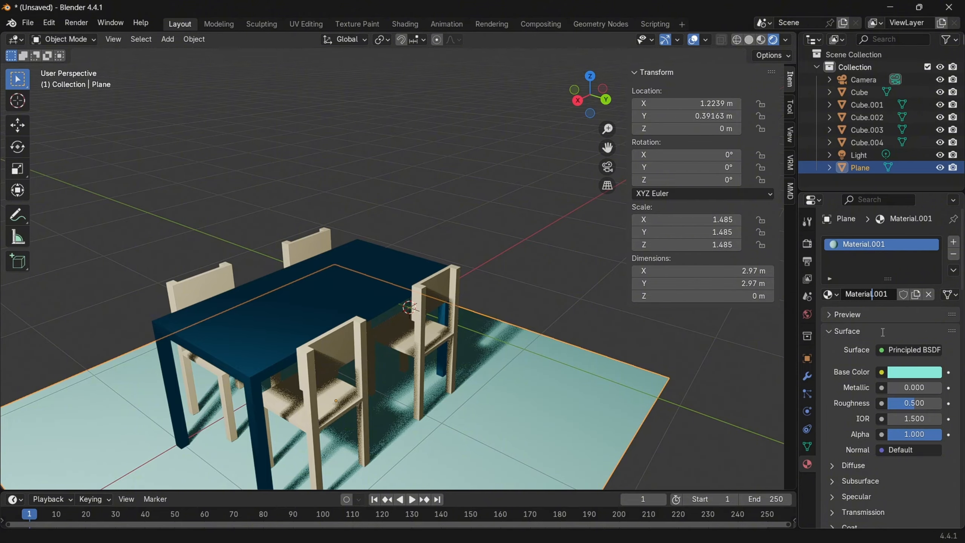
pyautogui.write('Lantai')
pyautogui.press('Return')
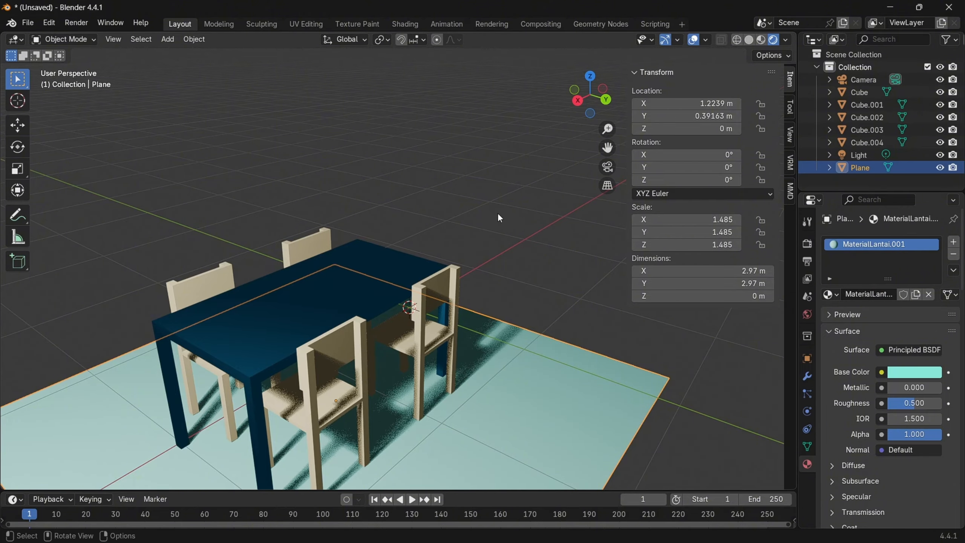
# Check which chair in the scene each numbered Cube object in the outliner refers to.
pyautogui.click(496, 213)
pyautogui.moveTo(449, 243); pyautogui.dragTo(333, 278, button='middle')
pyautogui.moveTo(330, 204); pyautogui.dragTo(395, 226, button='middle')
pyautogui.click(868, 143)
pyautogui.click(869, 130)
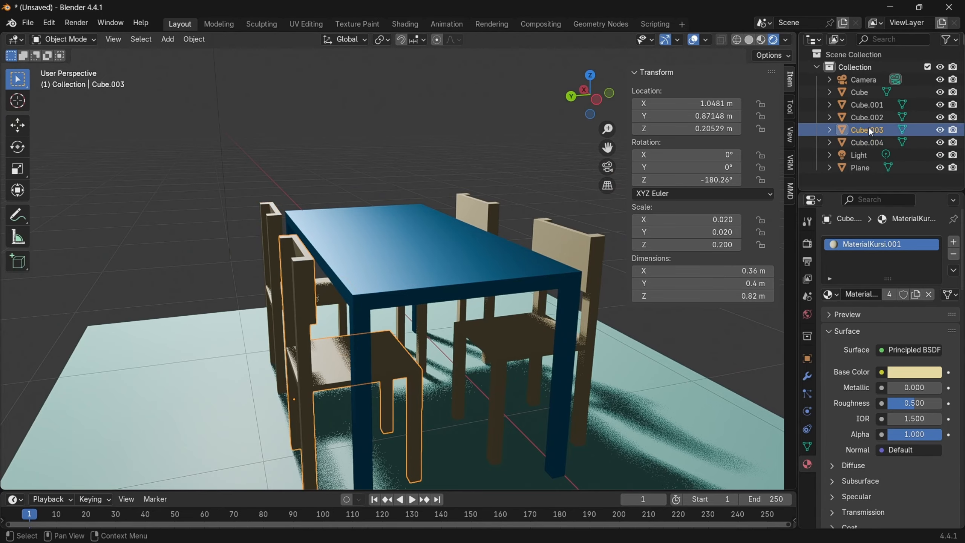
pyautogui.click(869, 105)
pyautogui.click(869, 117)
pyautogui.click(869, 103)
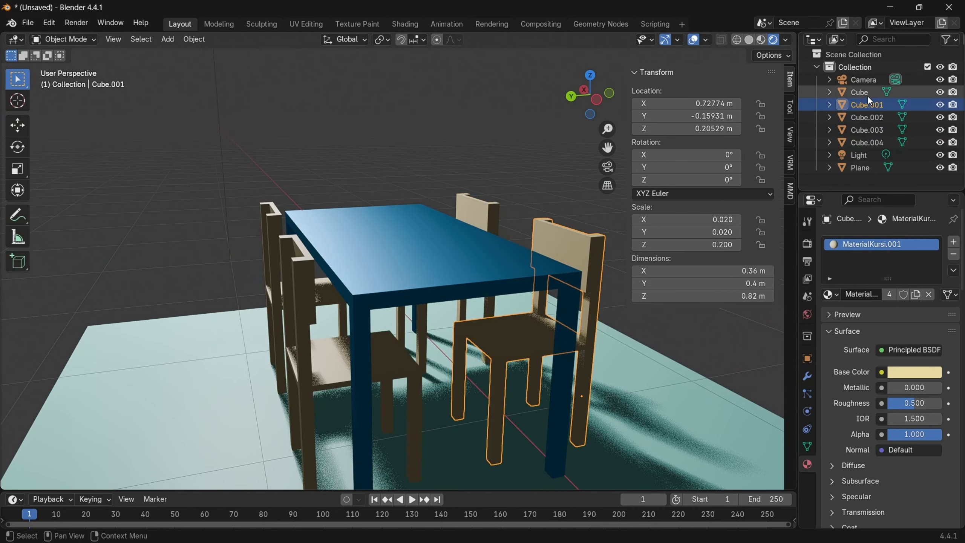
# Rename the table object Cube to Meja in the outliner.
pyautogui.click(866, 93)
pyautogui.rightClick(863, 93)
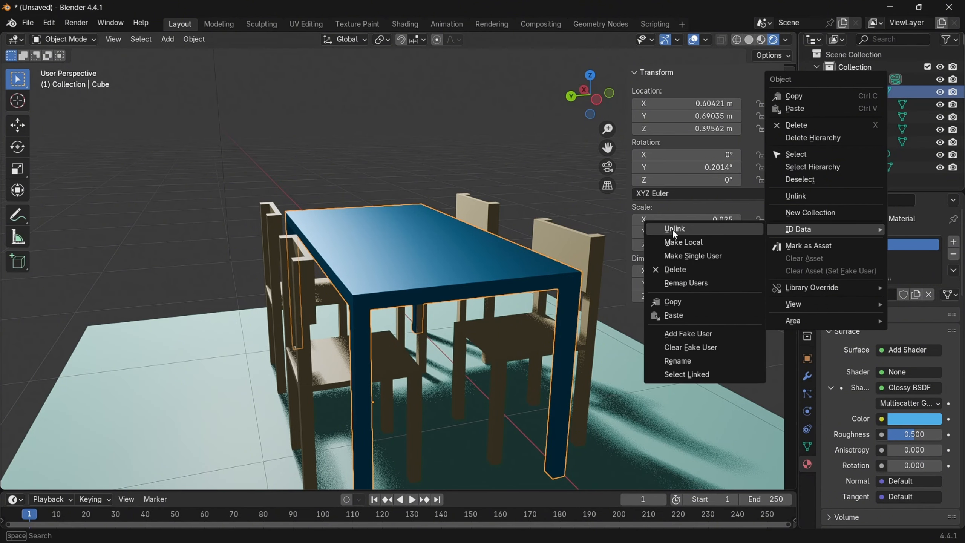
pyautogui.doubleClick(861, 93)
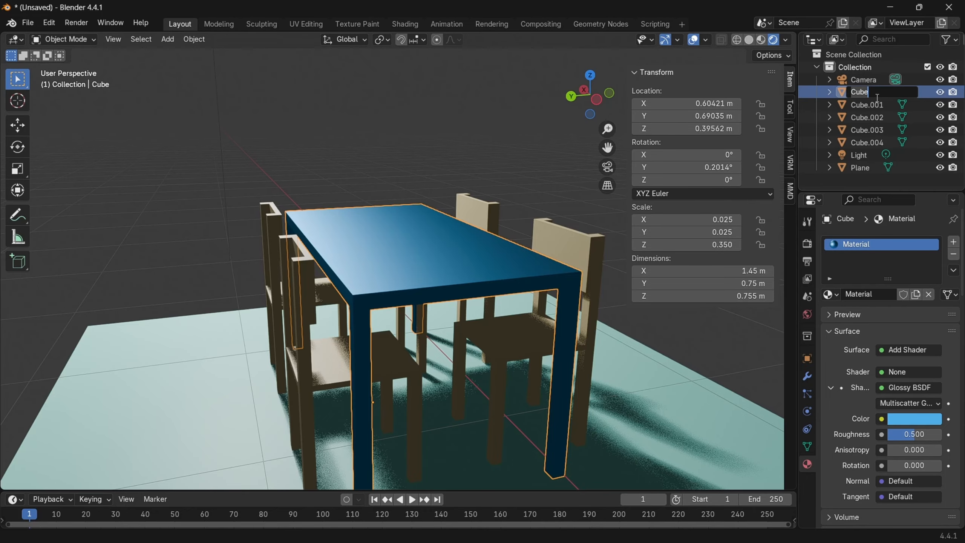
pyautogui.press('BackSpace')
pyautogui.write('Meja')
pyautogui.press('Return')
# Rename the chair object Cube.001 to Kursi_1 in the outliner.
pyautogui.doubleClick(866, 90)
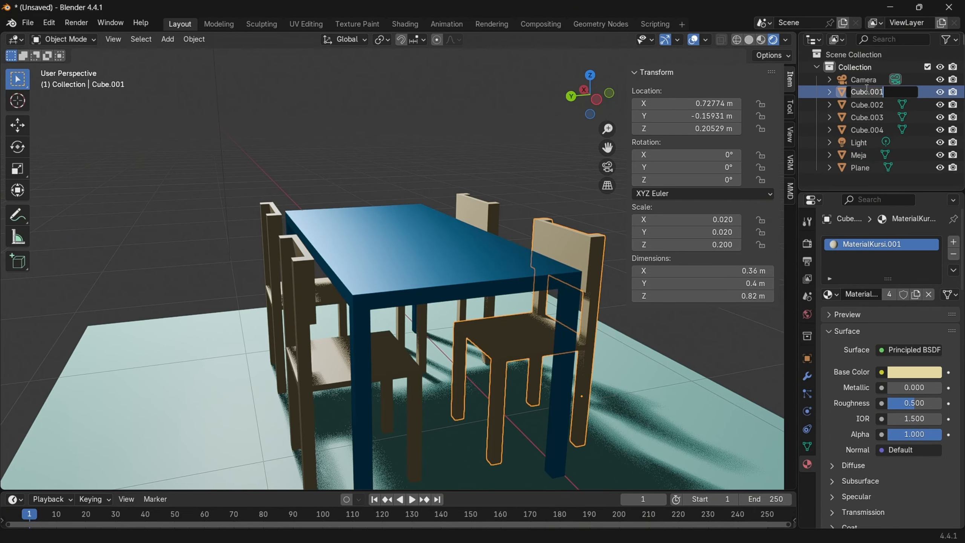
pyautogui.write('Kursi_1')
pyautogui.press('Return')
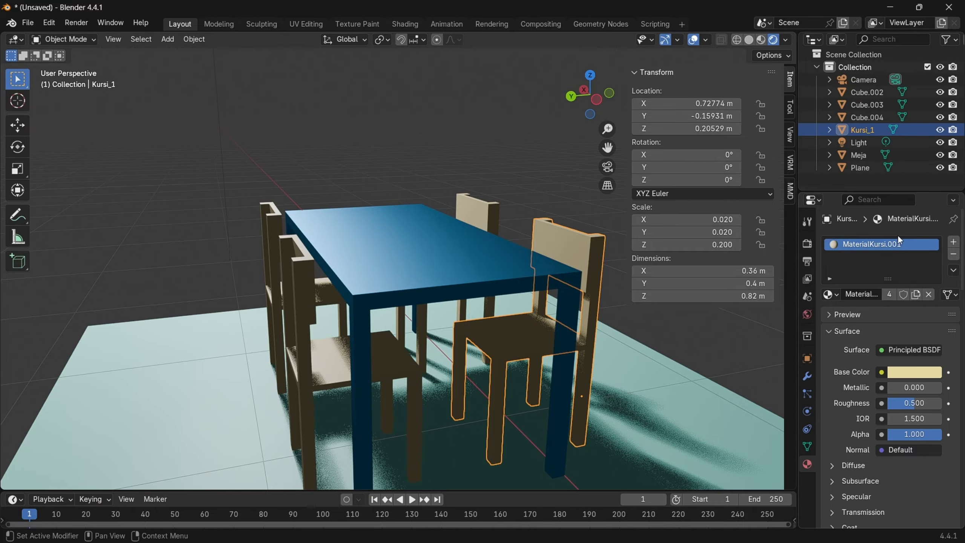
# Hide the viewport's transform sidebar and inspect the rendered table and chairs from several angles.
pyautogui.moveTo(607, 422); pyautogui.dragTo(508, 401, button='middle')
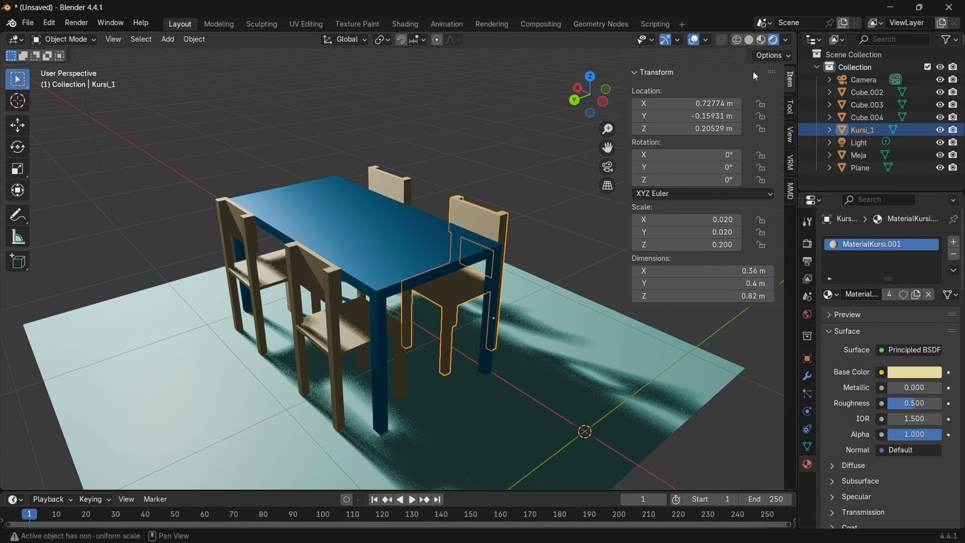
pyautogui.press('n')
pyautogui.moveTo(502, 343); pyautogui.dragTo(629, 254, button='middle')
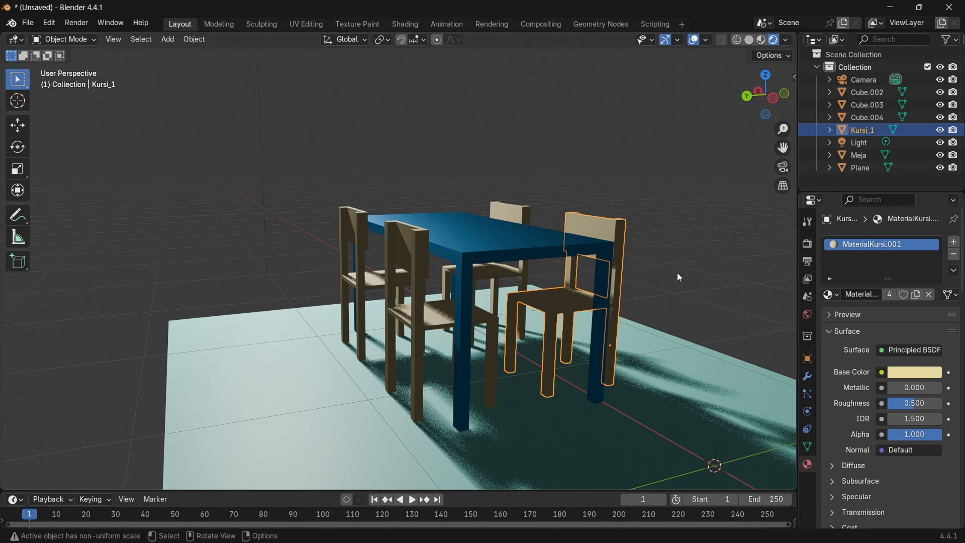
pyautogui.moveTo(677, 278); pyautogui.dragTo(707, 352, button='middle')
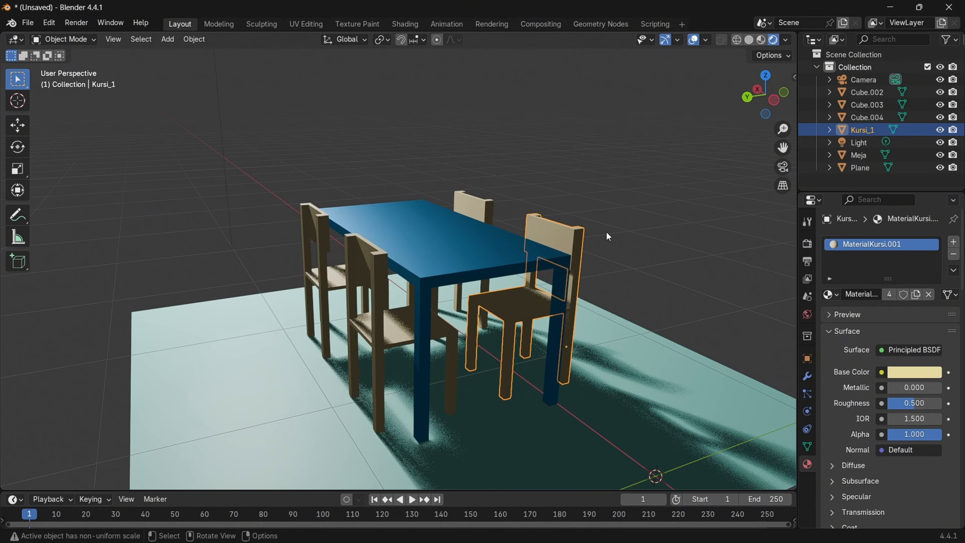